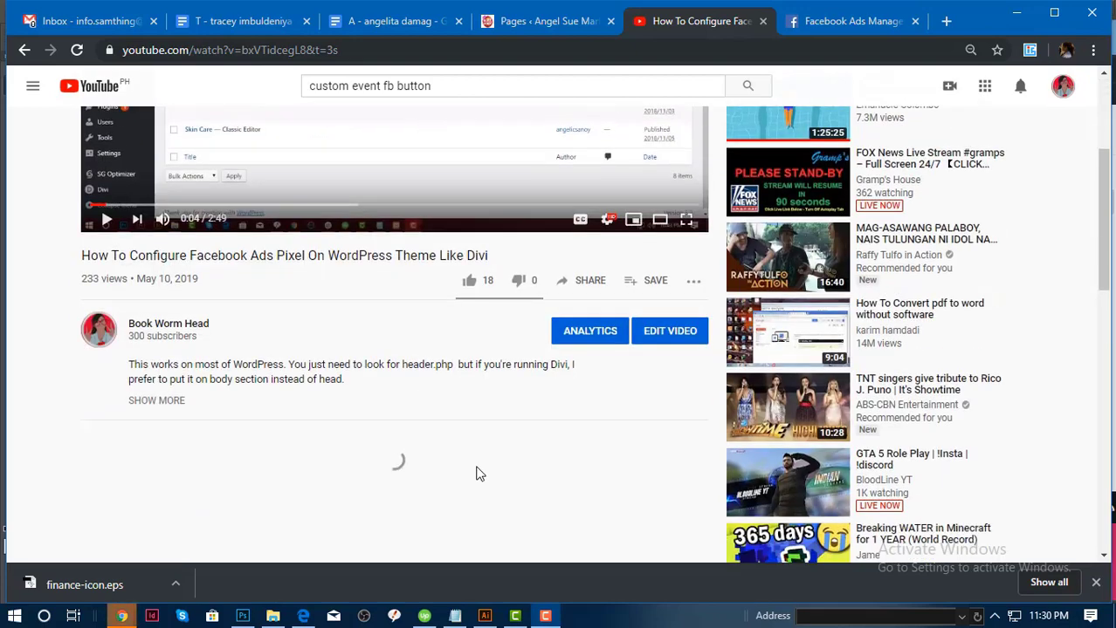
Switch to Facebook Ads Manager and open the overview of the AngelSue pixel in Events Manager.
{"action": "scroll", "coordinate": [185, 413], "scroll_direction": "down", "scroll_amount": 3}
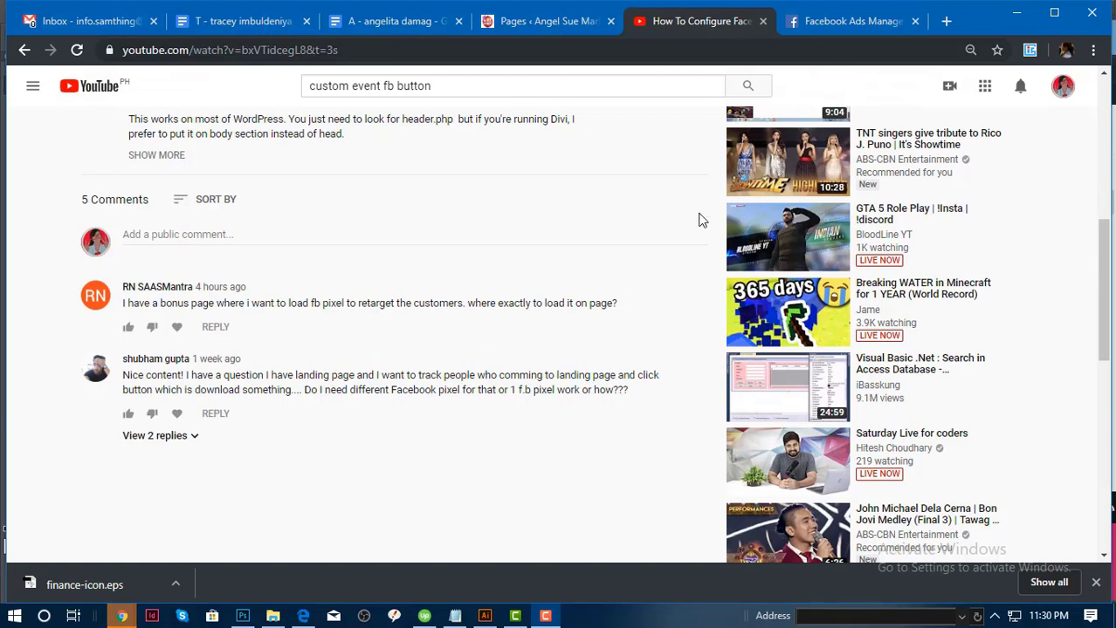
{"action": "left_click_drag", "start_coordinate": [829, 24], "coordinate": [524, 24]}
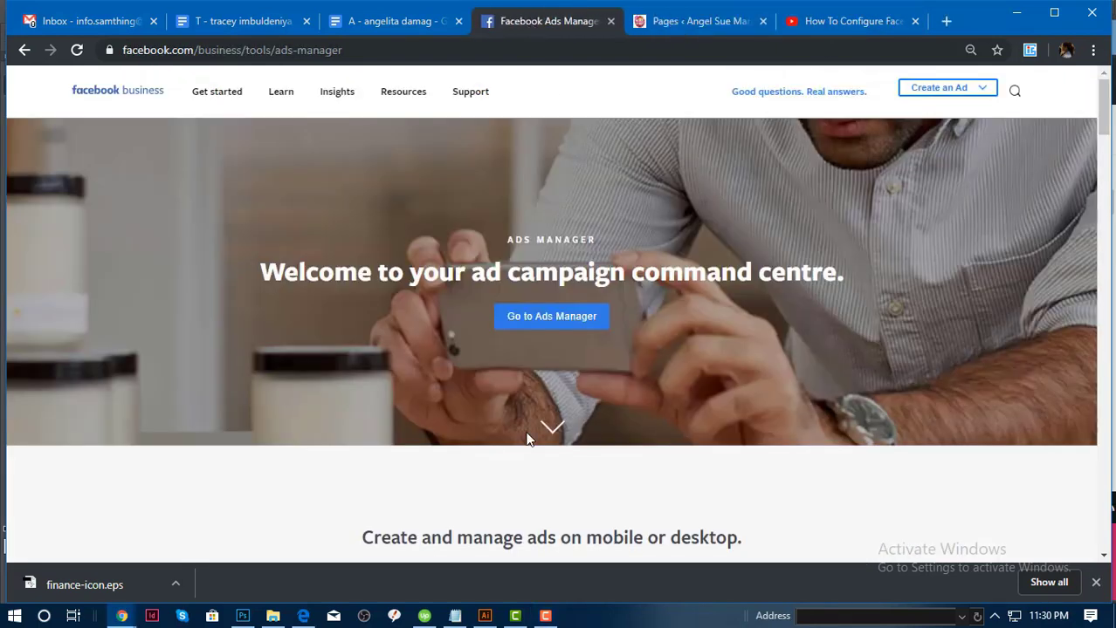
{"action": "left_click", "coordinate": [551, 324]}
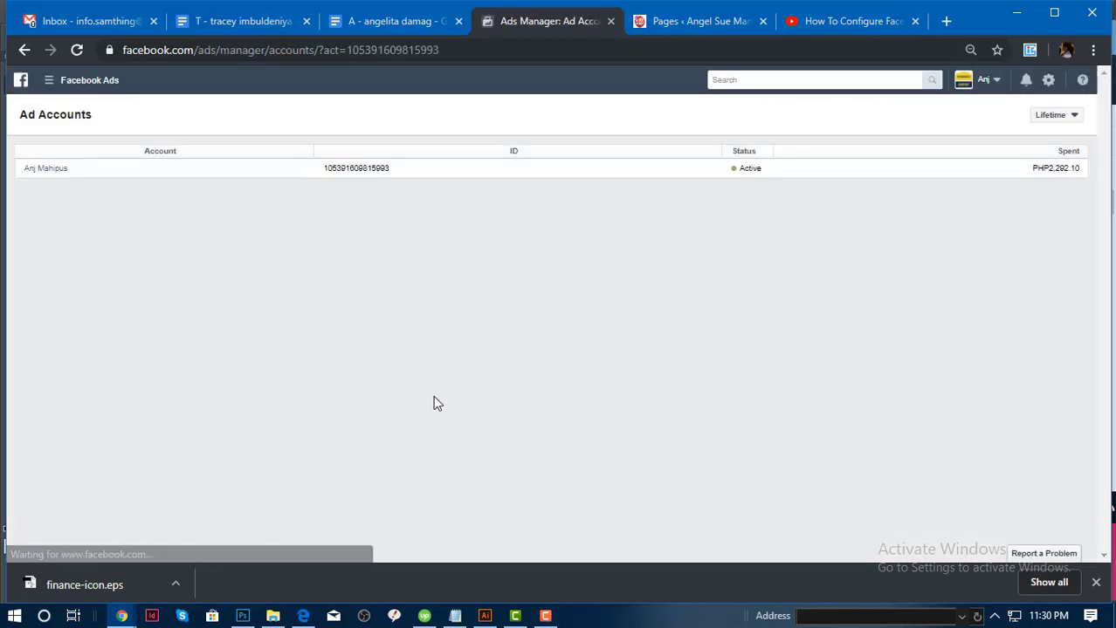
{"action": "left_click", "coordinate": [50, 90]}
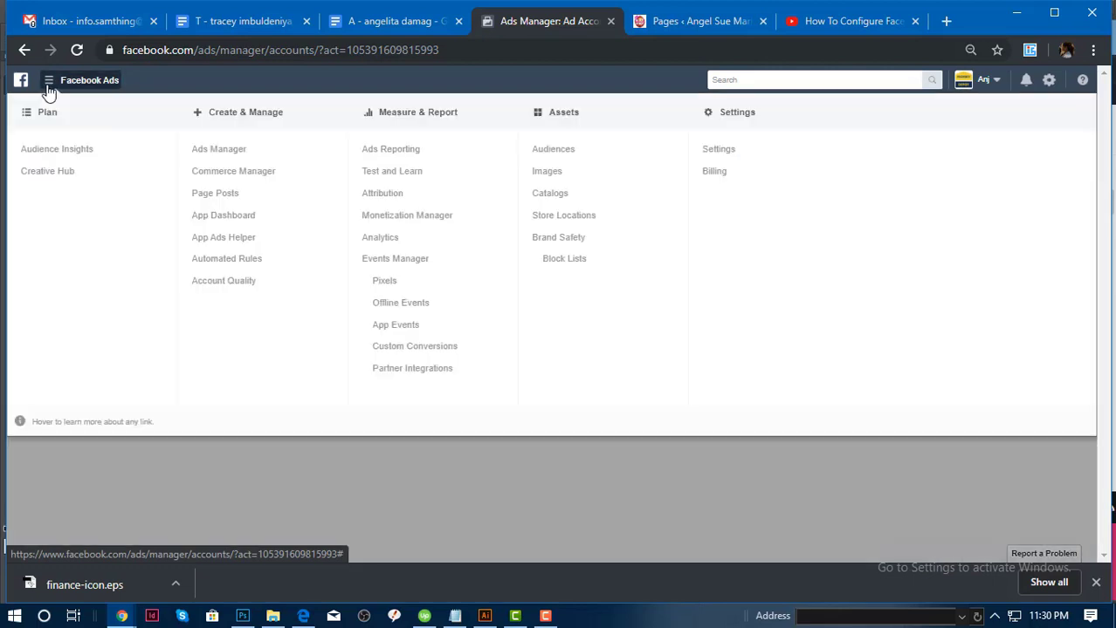
{"action": "left_click", "coordinate": [385, 281]}
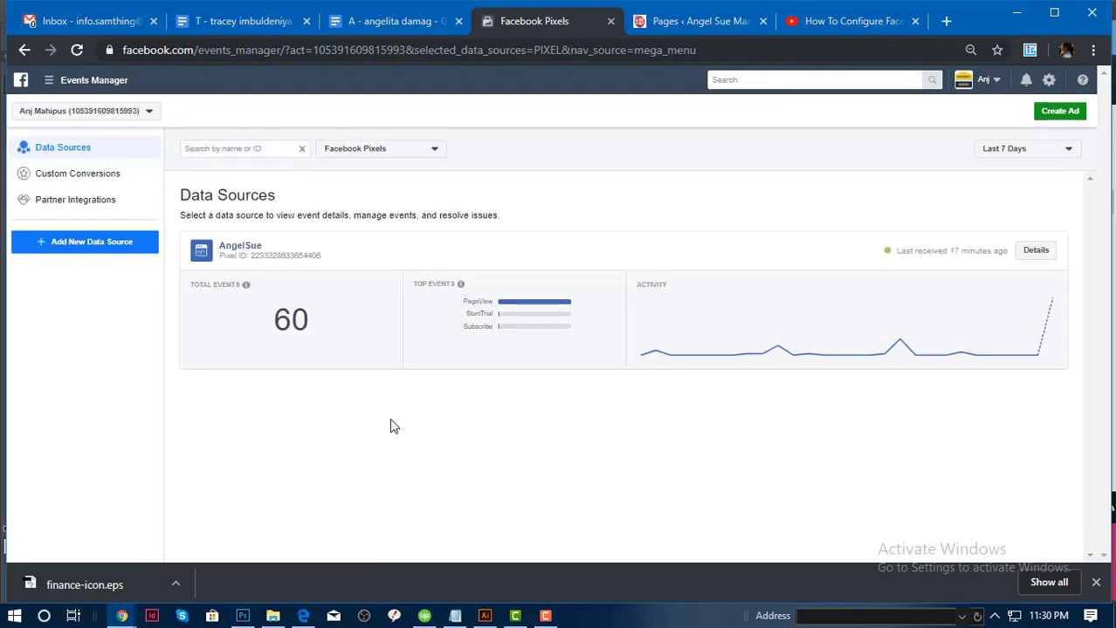
{"action": "left_click", "coordinate": [239, 248]}
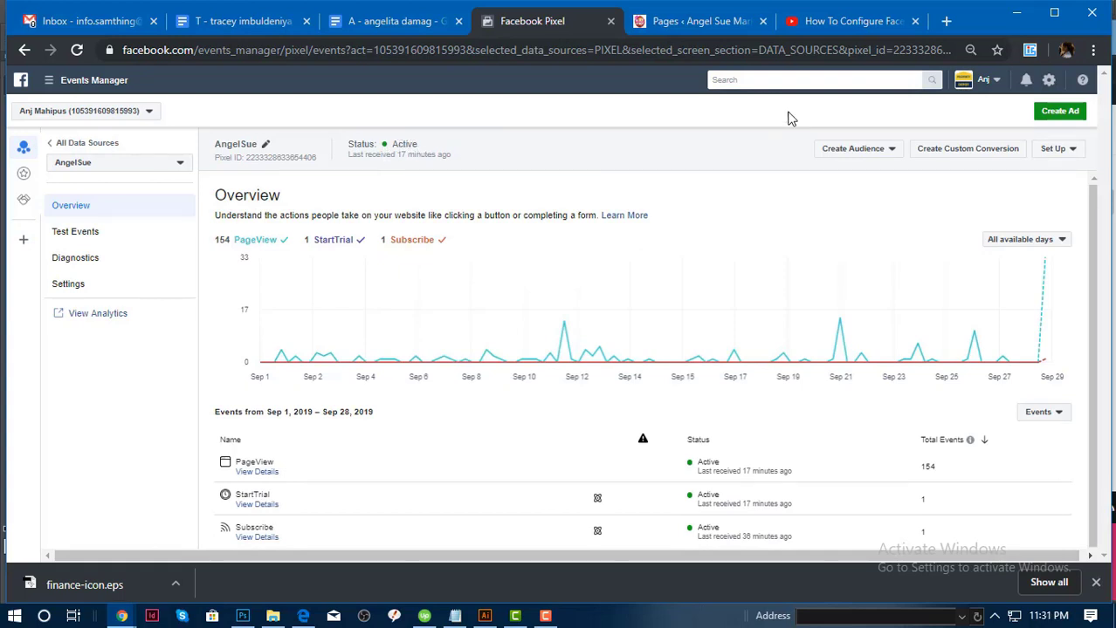
From the refreshed WordPress page list, open My Sales Page in a new tab and its editor in another tab.
{"action": "left_click", "coordinate": [676, 21]}
{"action": "left_click", "coordinate": [28, 200]}
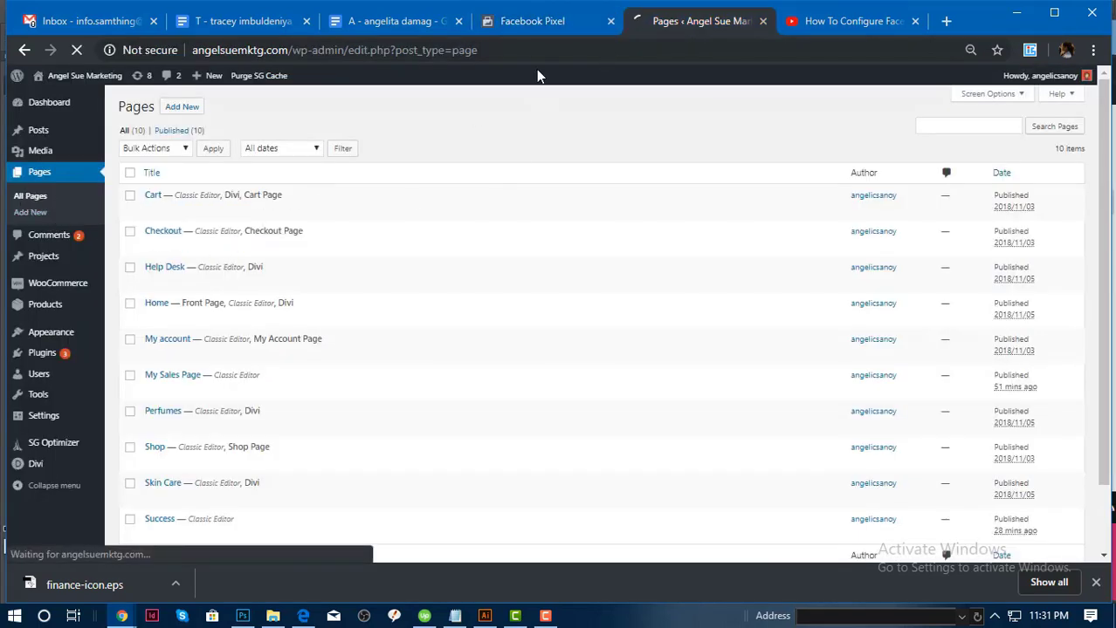
{"action": "left_click", "coordinate": [530, 21]}
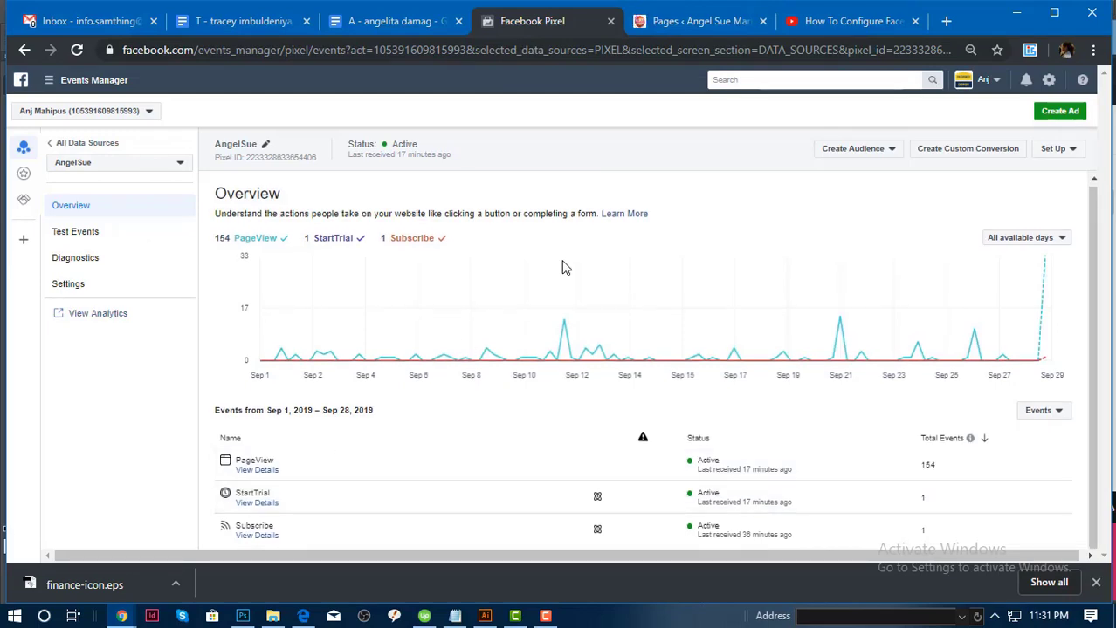
{"action": "left_click", "coordinate": [663, 24]}
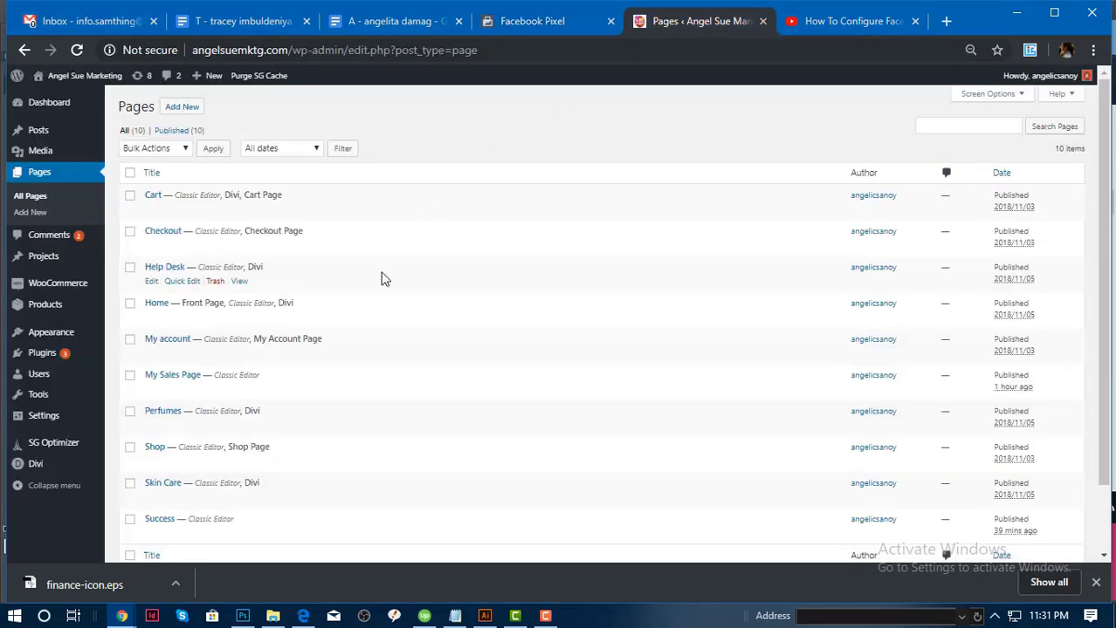
{"action": "scroll", "coordinate": [381, 280], "scroll_direction": "down", "scroll_amount": 2}
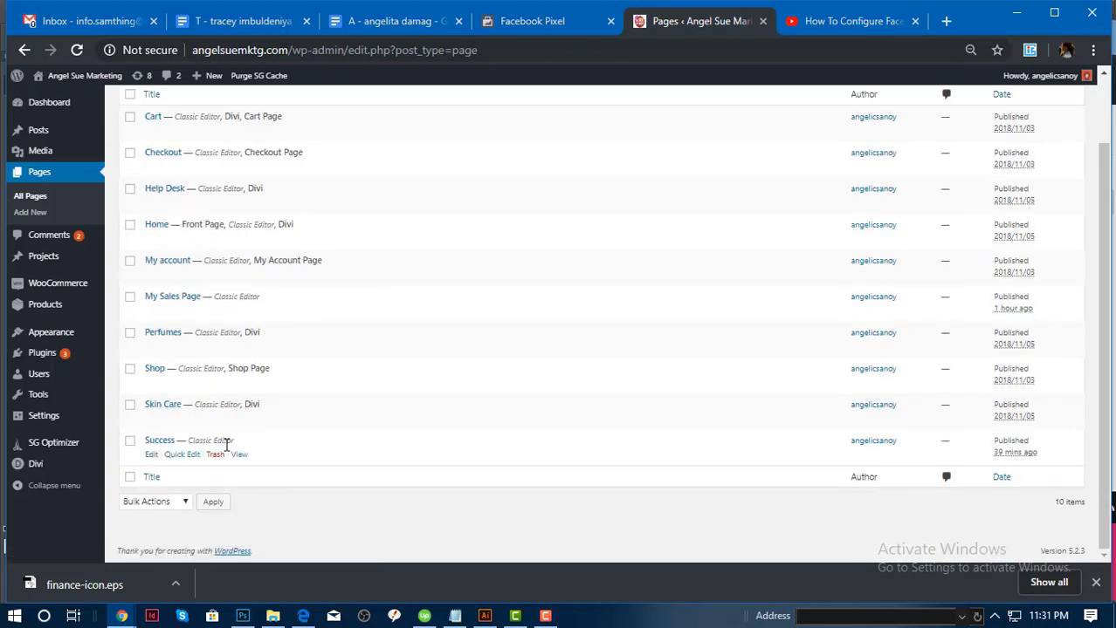
{"action": "right_click", "coordinate": [240, 310]}
{"action": "left_click", "coordinate": [263, 320]}
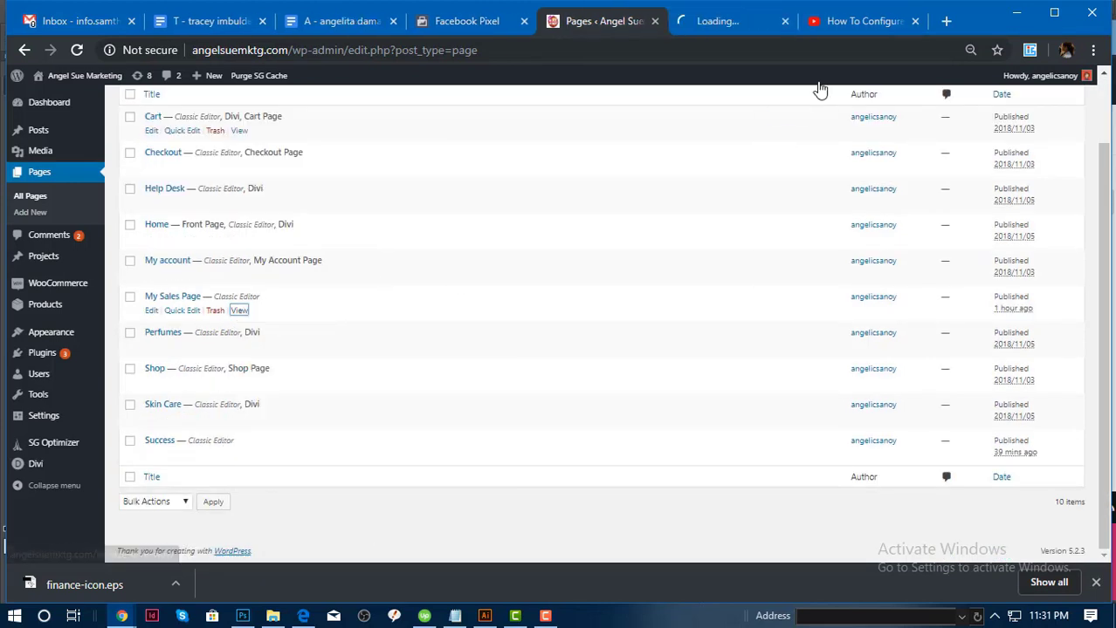
{"action": "left_click_drag", "start_coordinate": [725, 21], "coordinate": [559, 23]}
{"action": "right_click", "coordinate": [263, 75]}
{"action": "left_click", "coordinate": [305, 84]}
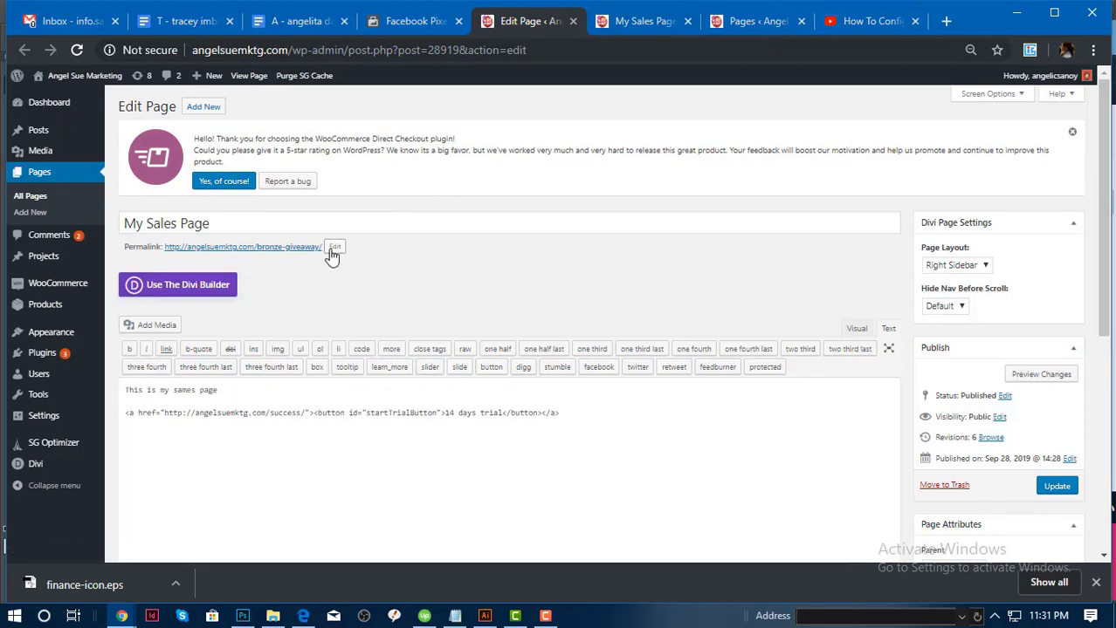
Set the permalink slug of My Sales Page to gold-giveaway.
{"action": "left_click", "coordinate": [333, 249]}
{"action": "left_click_drag", "start_coordinate": [369, 243], "coordinate": [250, 246]}
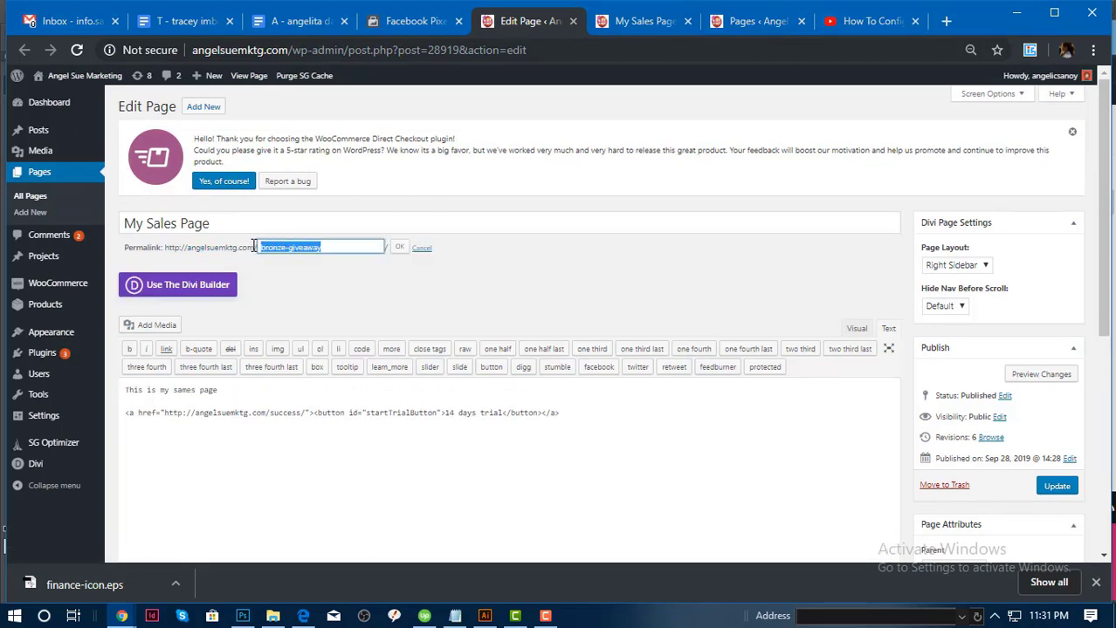
{"action": "type", "text": "gold"}
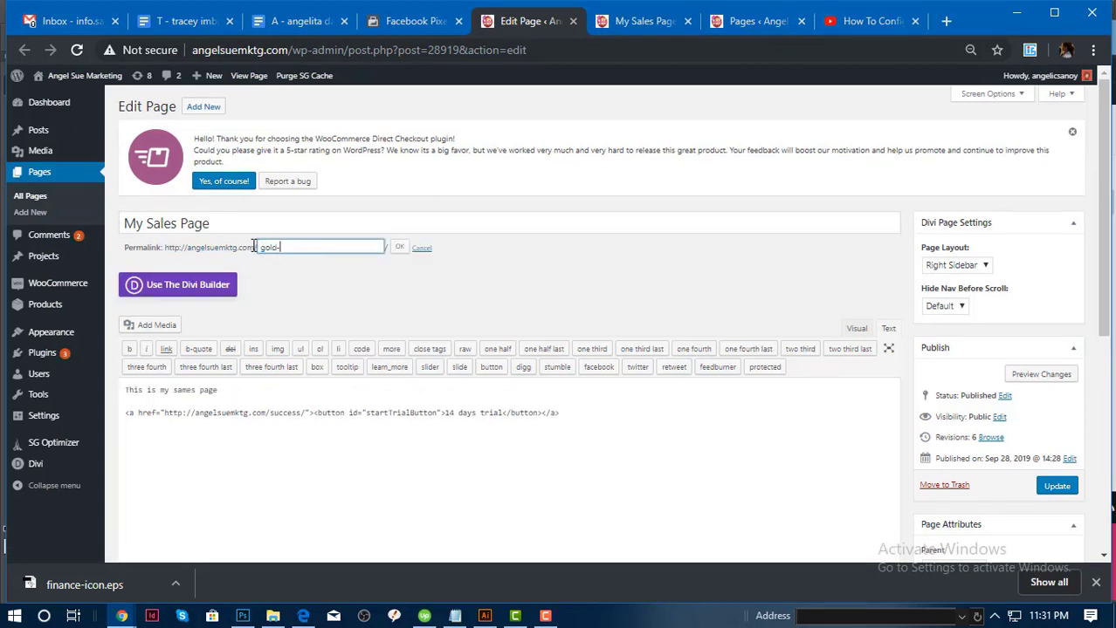
{"action": "key", "text": "ctrl+a"}
{"action": "left_click", "coordinate": [399, 248]}
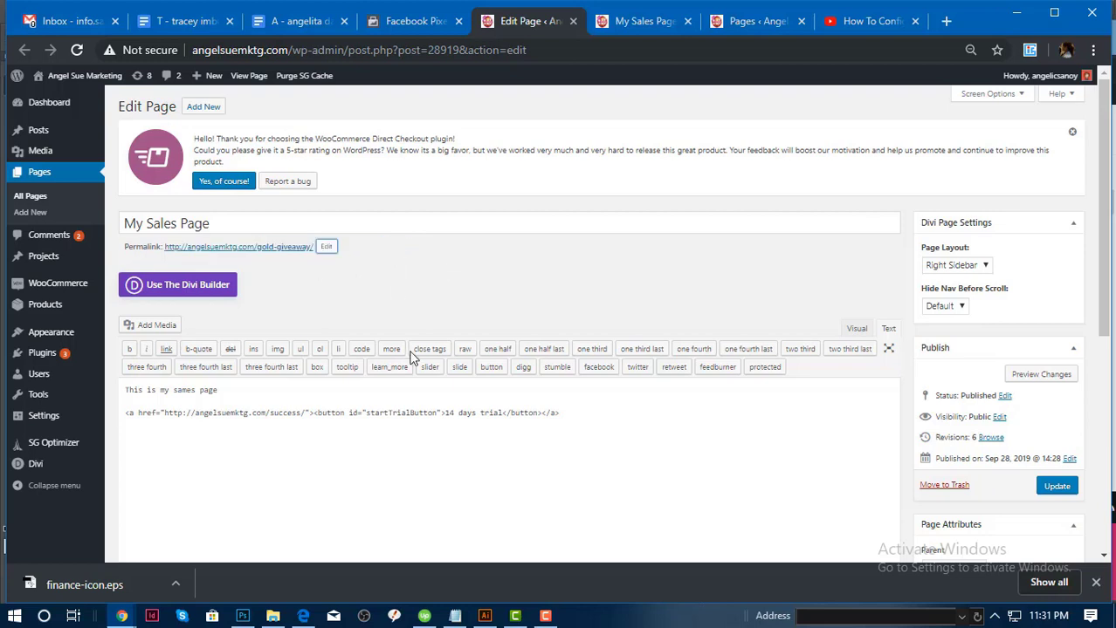
Remove the id attribute from the opening button tag in the page's HTML, leaving a plain <button> tag.
{"action": "left_click_drag", "start_coordinate": [447, 416], "coordinate": [507, 413]}
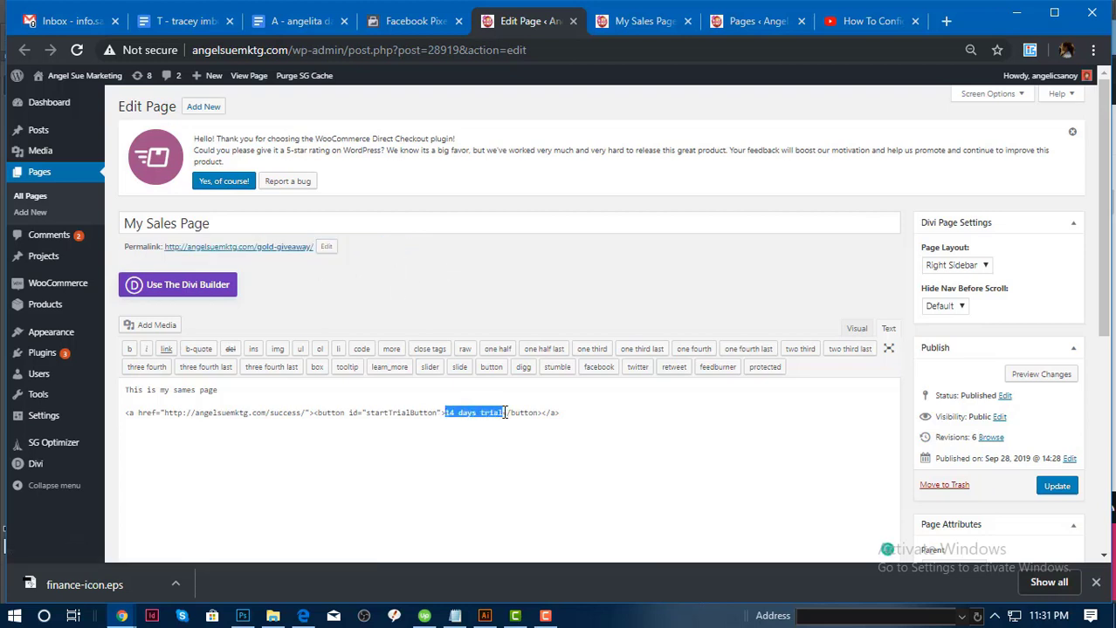
{"action": "left_click", "coordinate": [347, 413]}
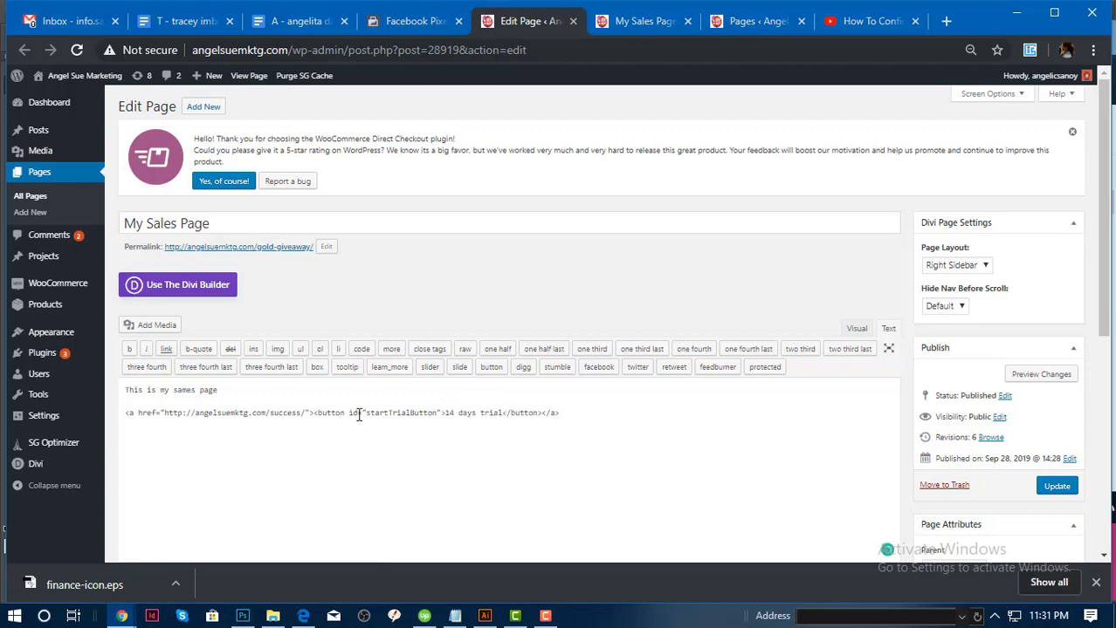
{"action": "left_click_drag", "start_coordinate": [368, 414], "coordinate": [439, 414]}
{"action": "key", "text": "BackSpace"}
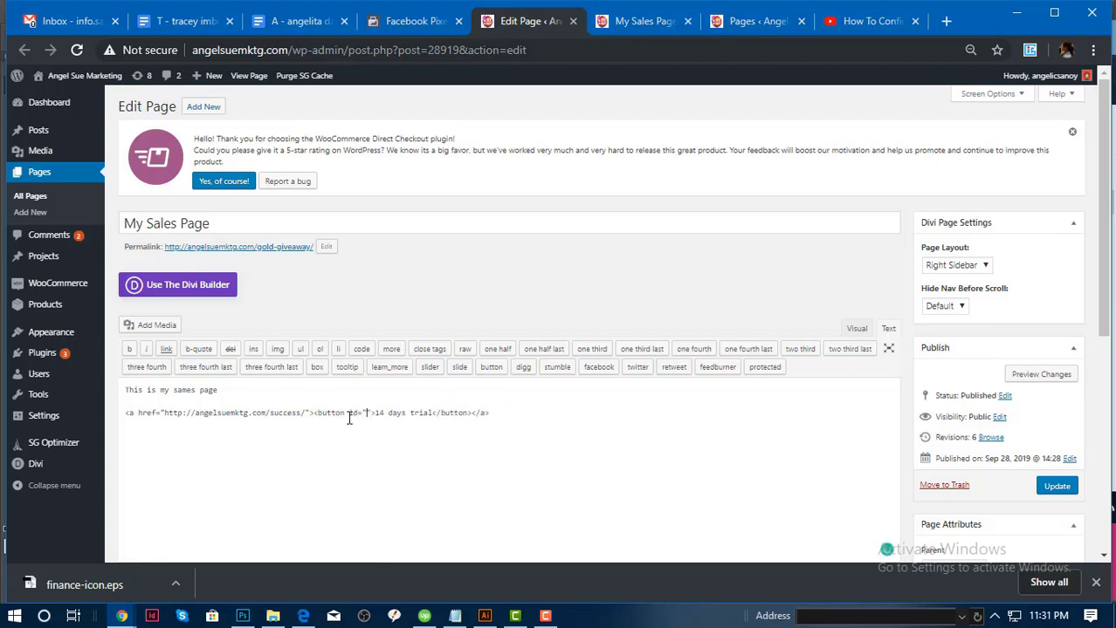
{"action": "left_click_drag", "start_coordinate": [341, 414], "coordinate": [374, 414]}
{"action": "key", "text": "BackSpace"}
{"action": "type", "text": "n>"}
{"action": "key", "text": "Left"}
{"action": "key", "text": "BackSpace"}
Check the button's link against the Success page in the page list, and set the button's label to "Purchase Now".
{"action": "left_click_drag", "start_coordinate": [165, 414], "coordinate": [304, 414]}
{"action": "left_click", "coordinate": [272, 448]}
{"action": "left_click", "coordinate": [733, 20]}
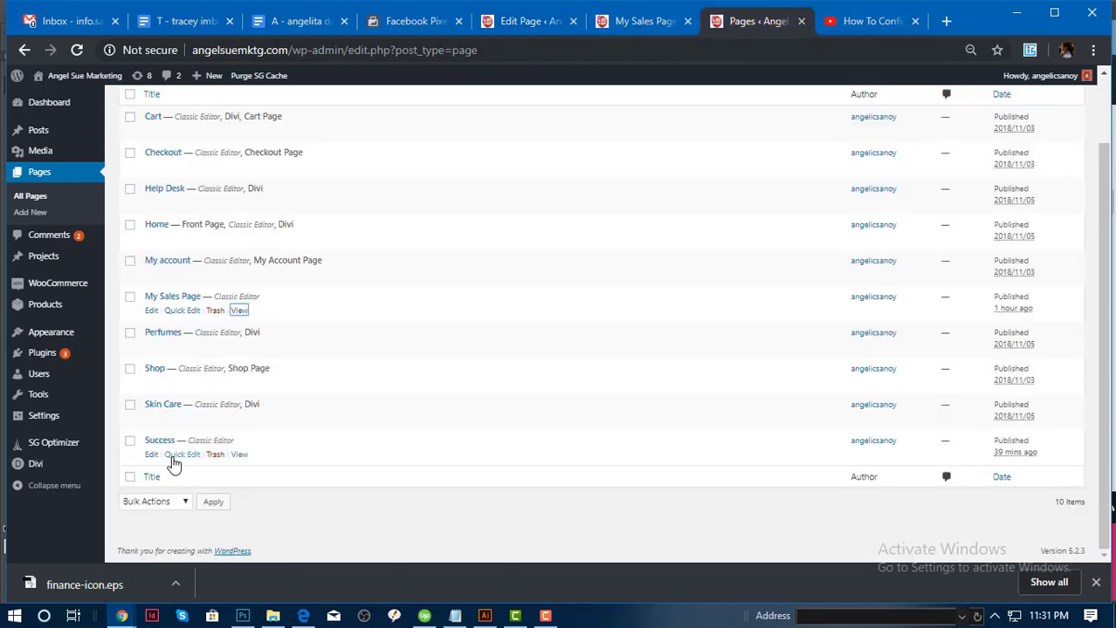
{"action": "left_click", "coordinate": [514, 24]}
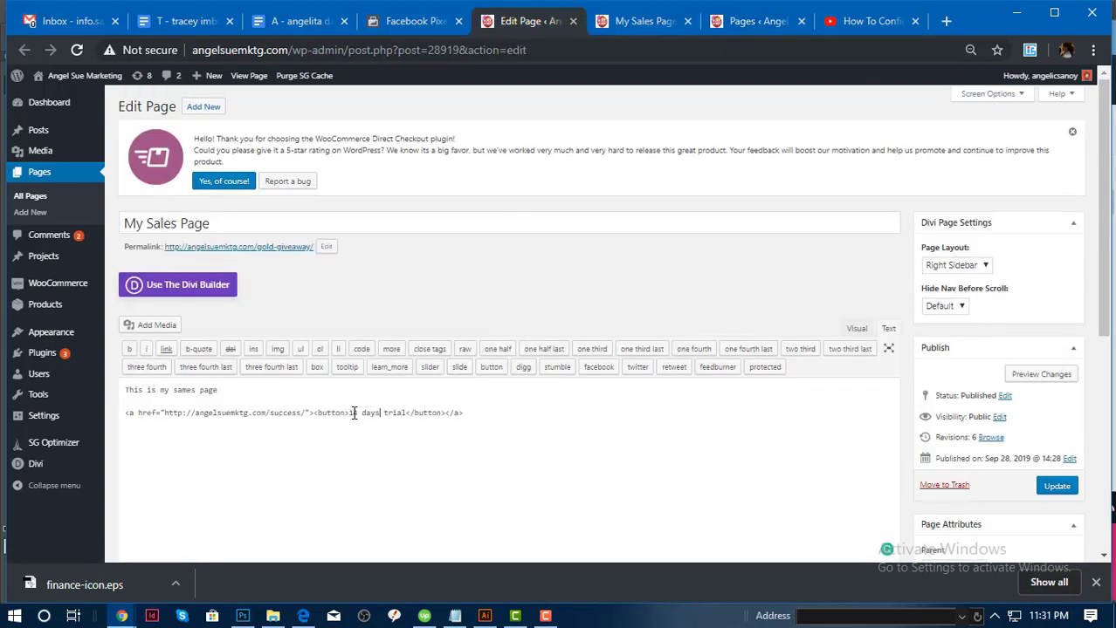
{"action": "left_click_drag", "start_coordinate": [364, 412], "coordinate": [407, 412]}
{"action": "type", "text": "Purchase Now"}
{"action": "key", "text": "ctrl+a"}
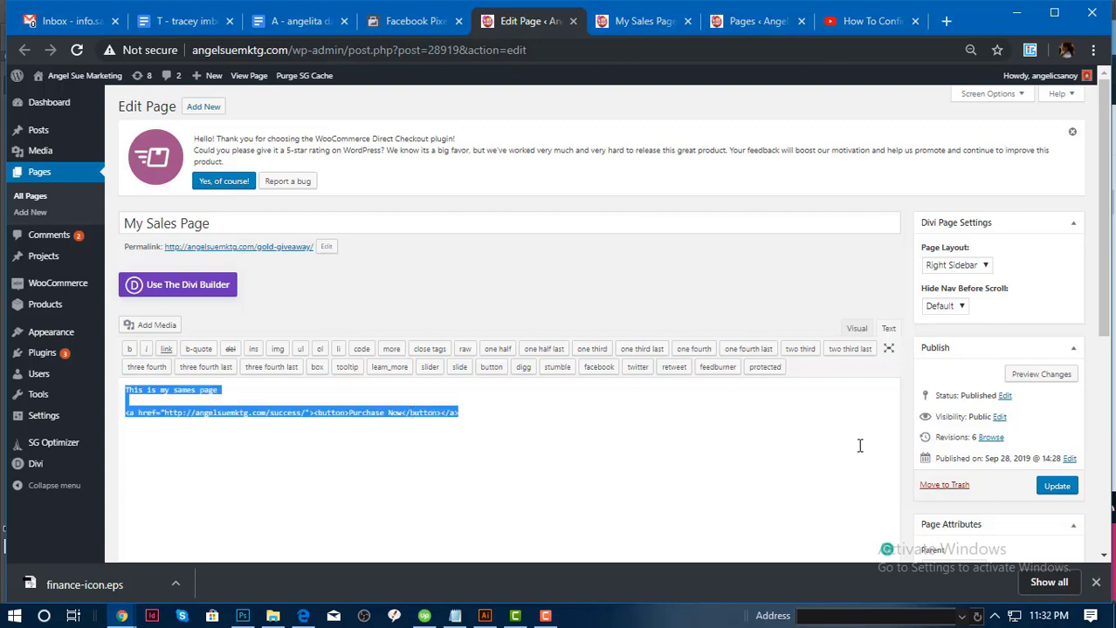
Replace the page's intro line with "Get the Gold Package For only $49 instead of $100" in the visual editor.
{"action": "left_click", "coordinate": [264, 394]}
{"action": "left_click_drag", "start_coordinate": [264, 394], "coordinate": [34, 393]}
{"action": "mouse_move", "coordinate": [77, 389]}
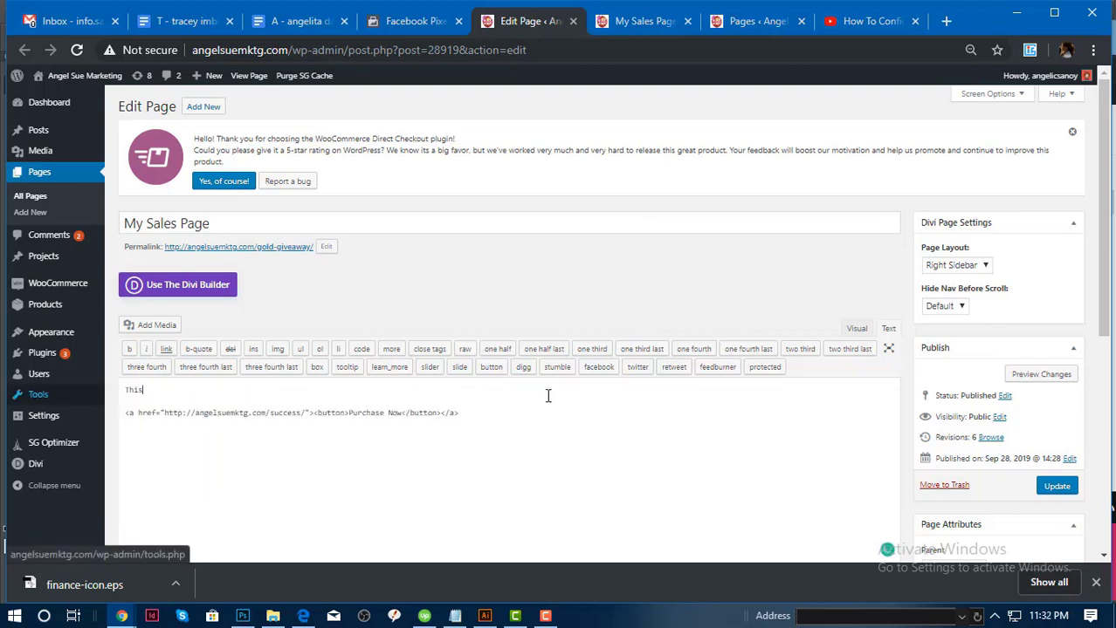
{"action": "left_click", "coordinate": [855, 329]}
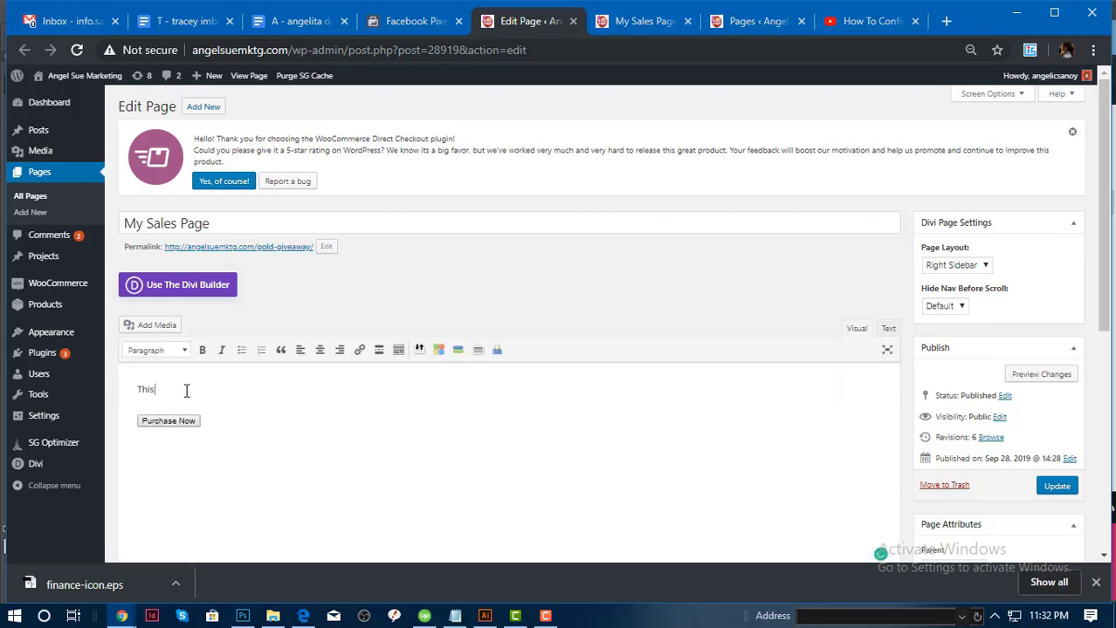
{"action": "type", "text": "Purchase"}
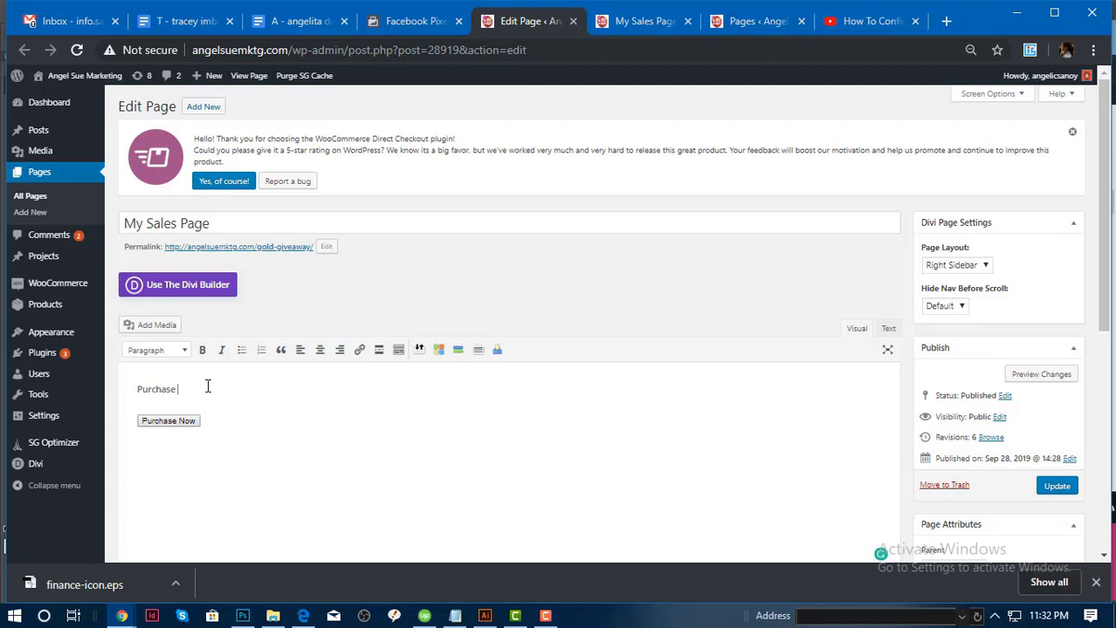
{"action": "key", "text": "shift+Home"}
{"action": "type", "text": "Get the Gold Package For only $"}
{"action": "type", "text": "49 inste"}
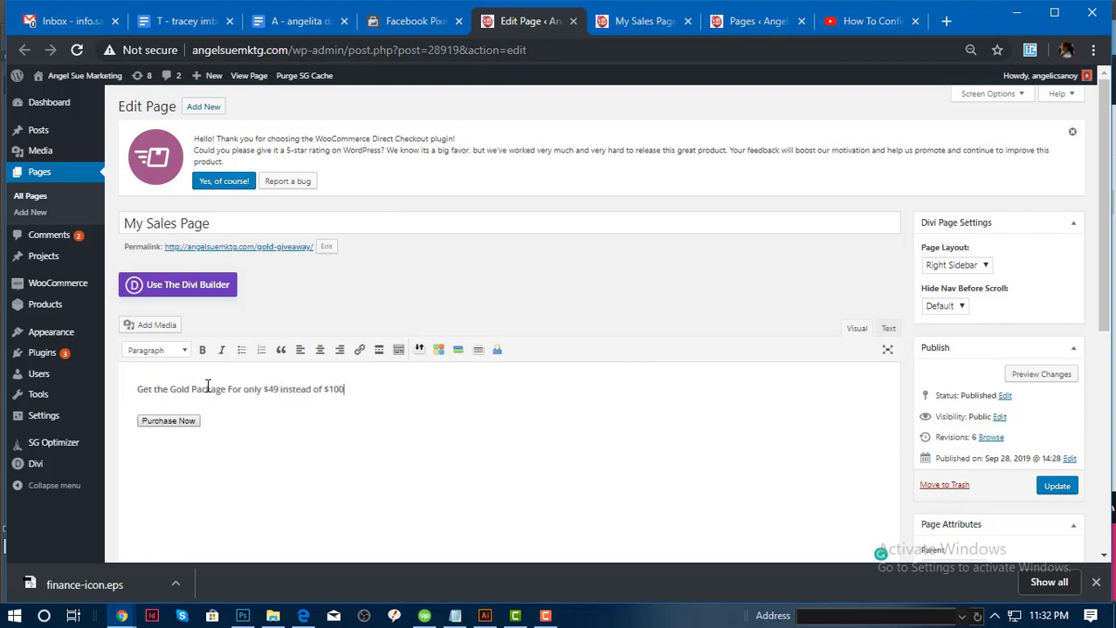
{"action": "key", "text": "ctrl+a"}
{"action": "left_click", "coordinate": [406, 505]}
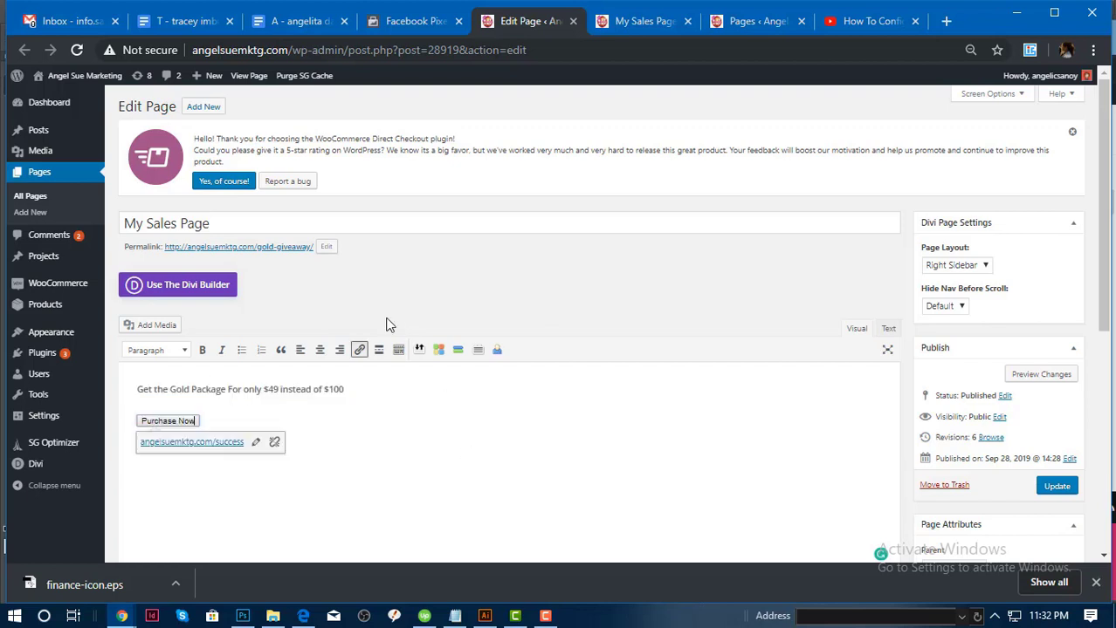
Set the page's permalink slug to gold-discount and update the page.
{"action": "left_click", "coordinate": [325, 247]}
{"action": "left_click_drag", "start_coordinate": [280, 247], "coordinate": [378, 244]}
{"action": "type", "text": "d-d"}
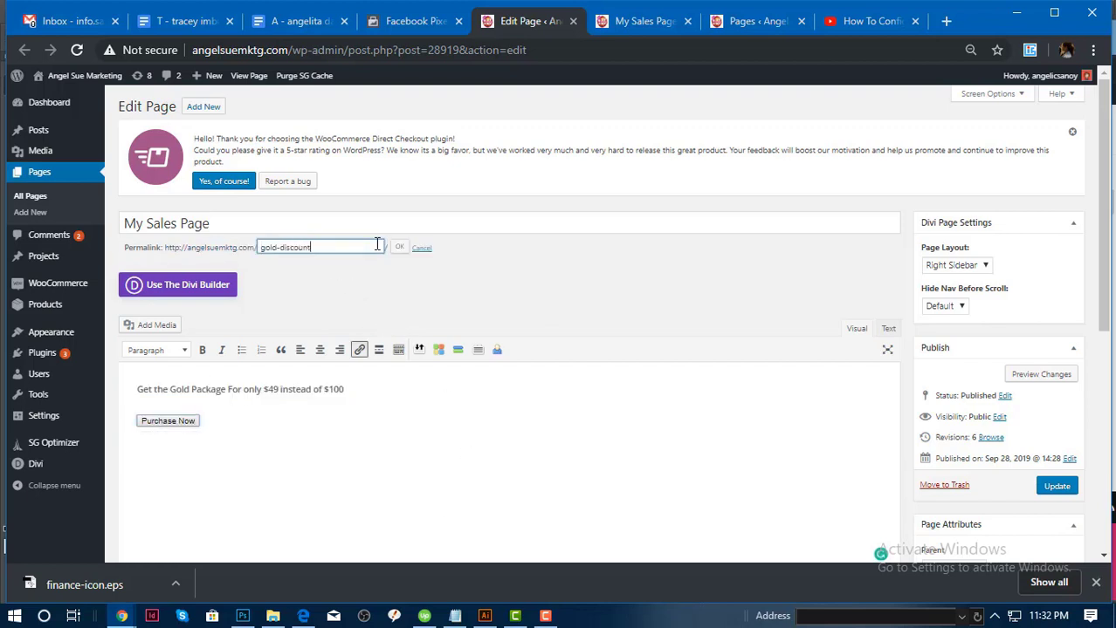
{"action": "type", "text": "iscount"}
{"action": "key", "text": "ctrl+a"}
{"action": "left_click", "coordinate": [399, 247]}
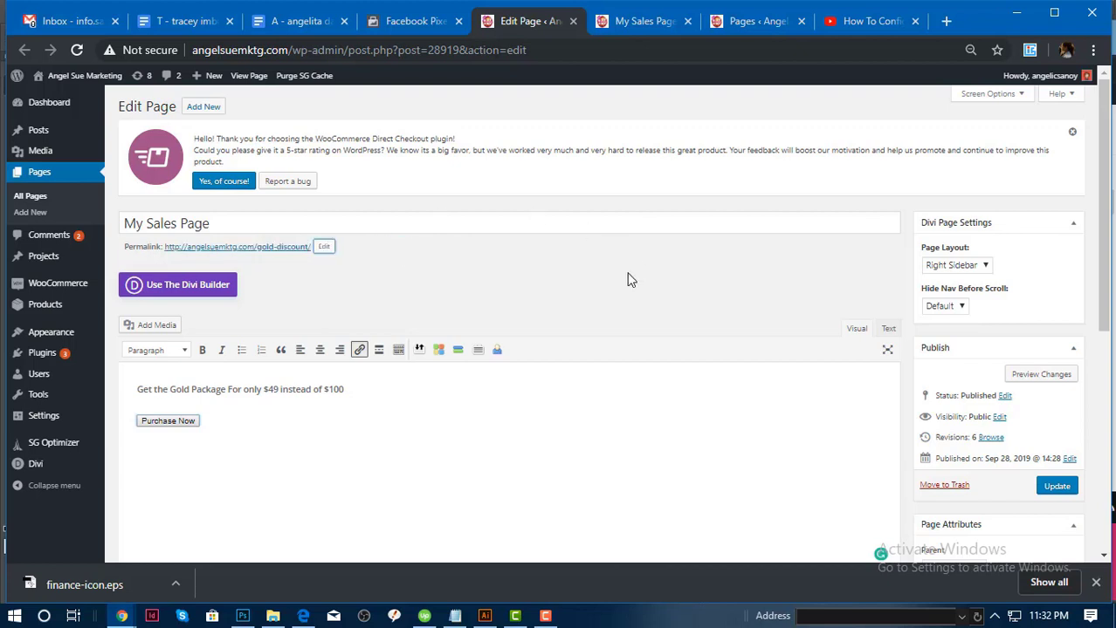
{"action": "left_click", "coordinate": [1065, 489]}
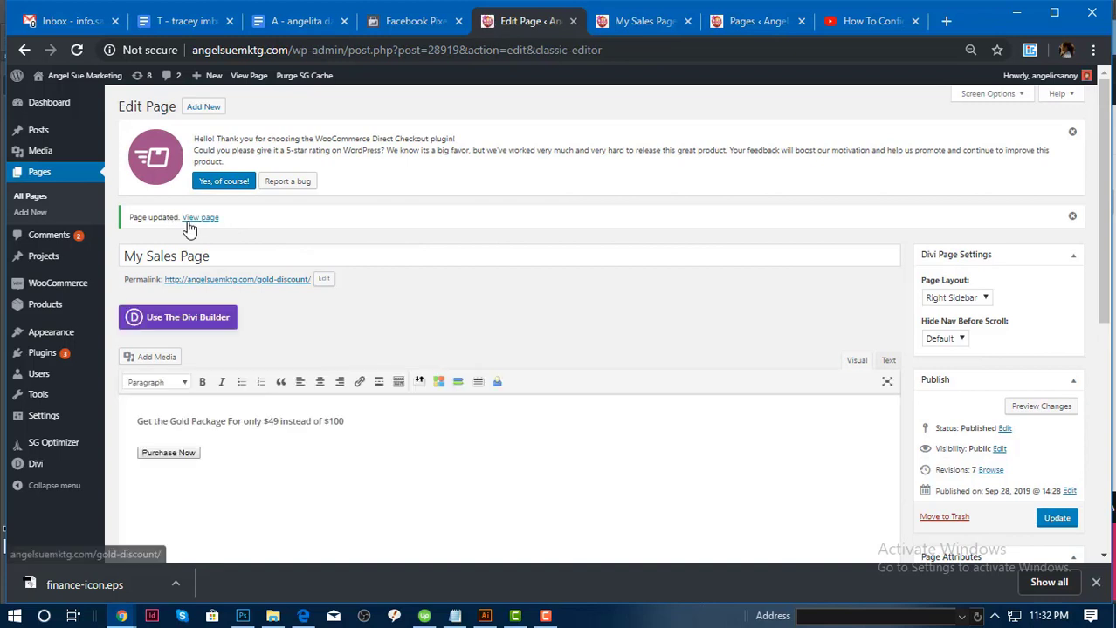
View the updated sales page and copy gold-discount from its URL.
{"action": "left_click", "coordinate": [190, 224]}
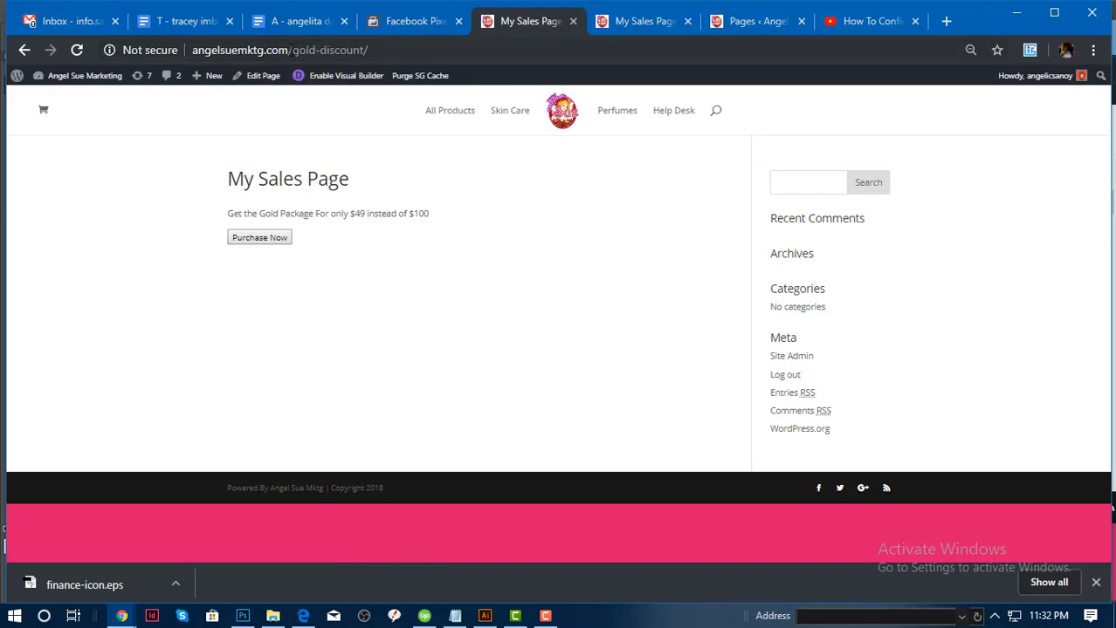
{"action": "left_click_drag", "start_coordinate": [291, 50], "coordinate": [361, 49]}
{"action": "key", "text": "ctrl+c"}
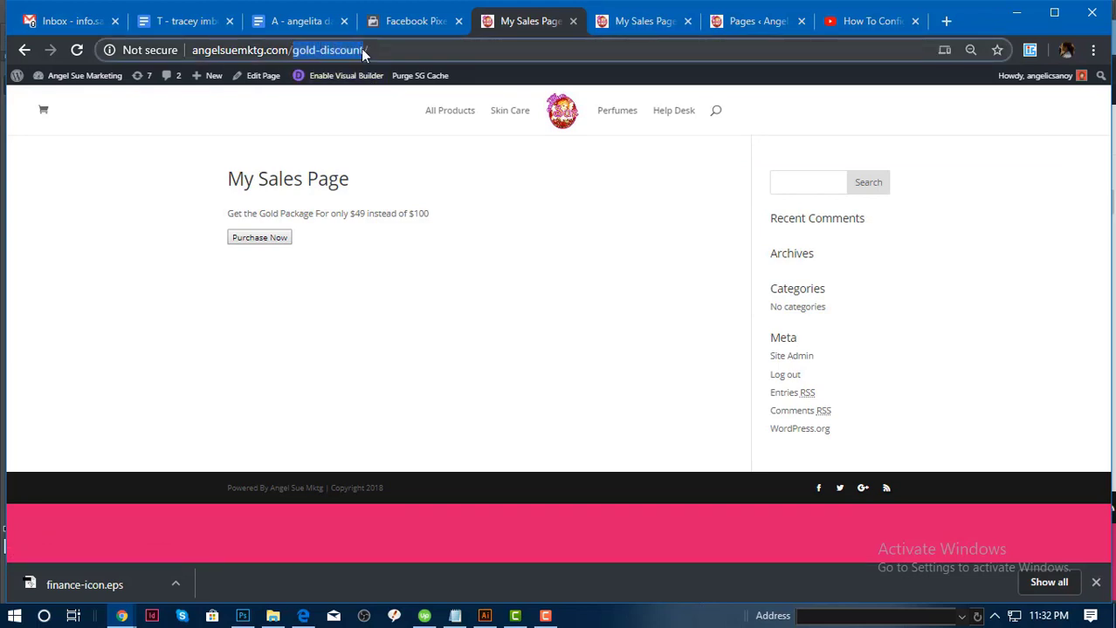
Start a custom conversion for the AngelSue pixel, with a rule for all URL traffic containing gold-discount.
{"action": "left_click", "coordinate": [432, 21]}
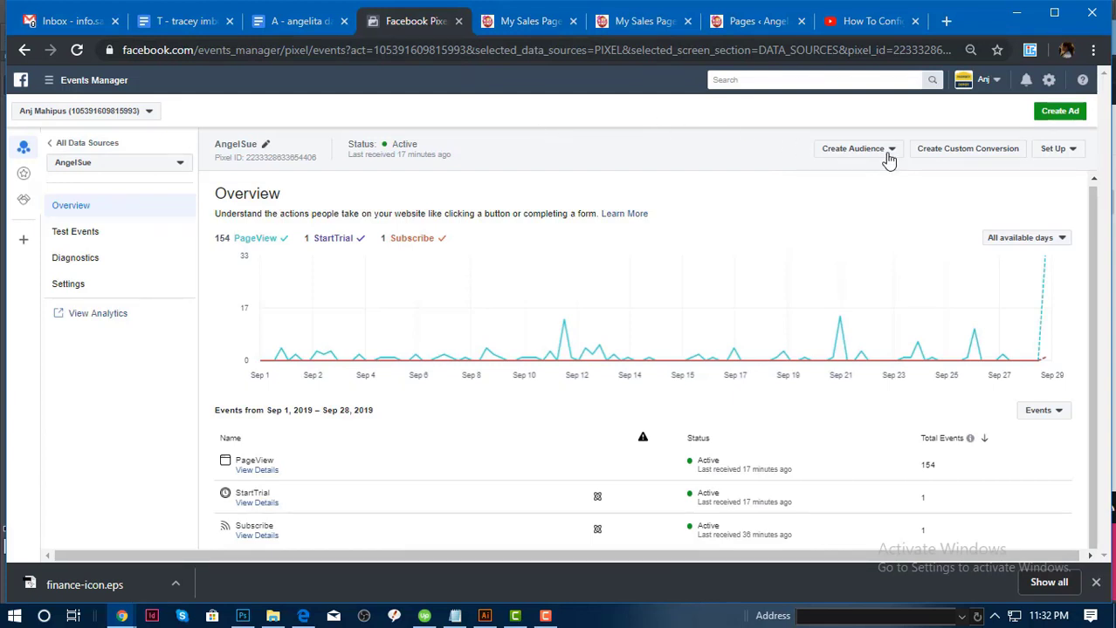
{"action": "left_click", "coordinate": [985, 153]}
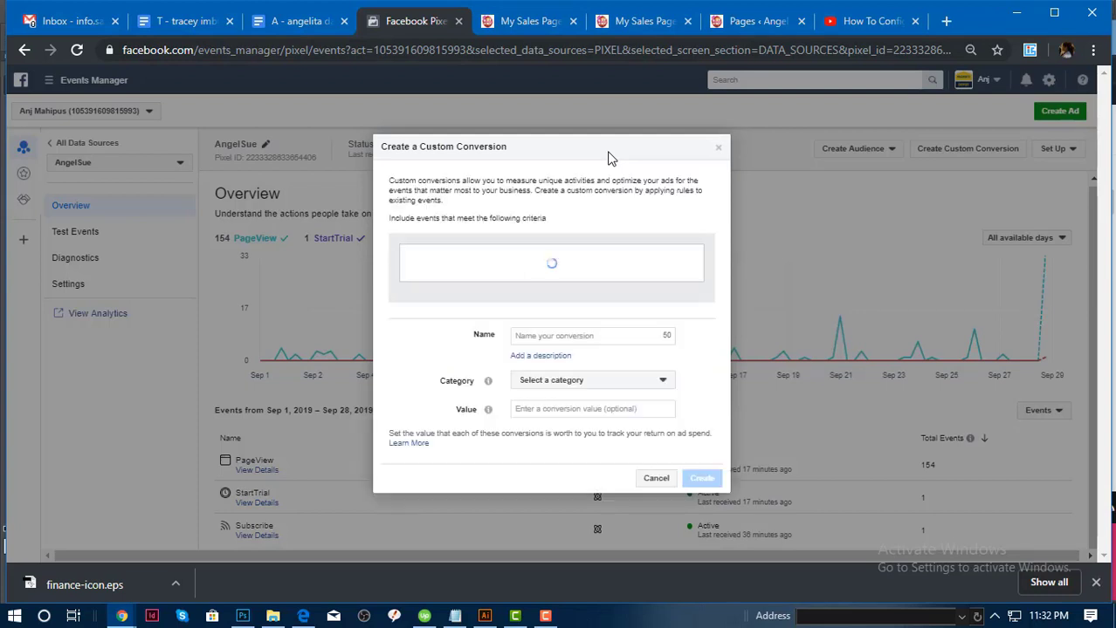
{"action": "scroll", "coordinate": [397, 326], "scroll_direction": "down", "scroll_amount": 1}
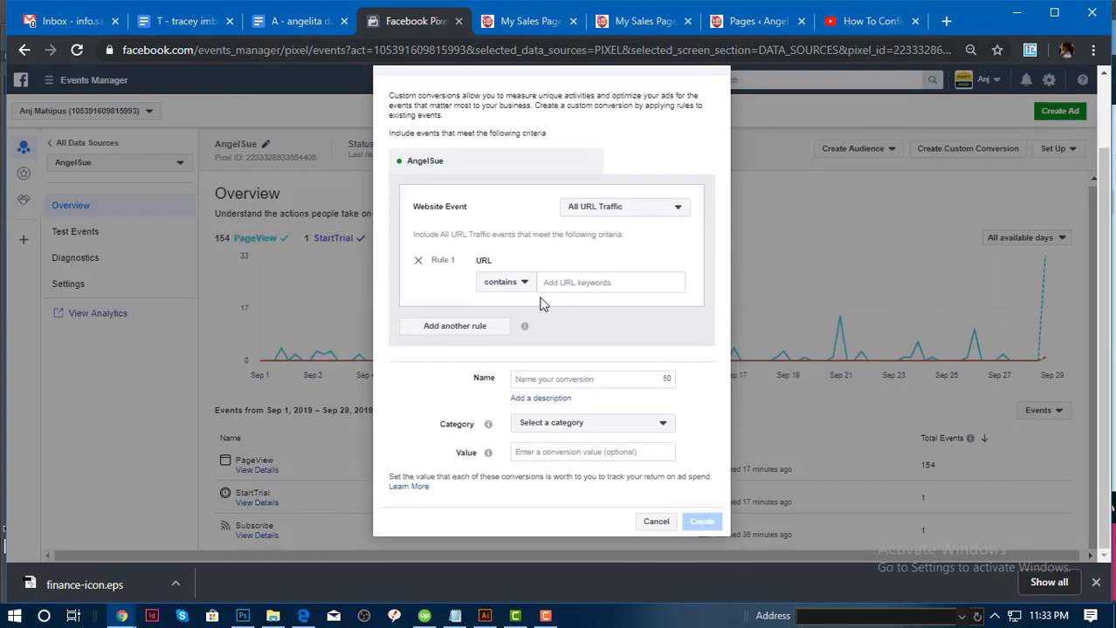
{"action": "left_click", "coordinate": [573, 282]}
{"action": "key", "text": "ctrl+v"}
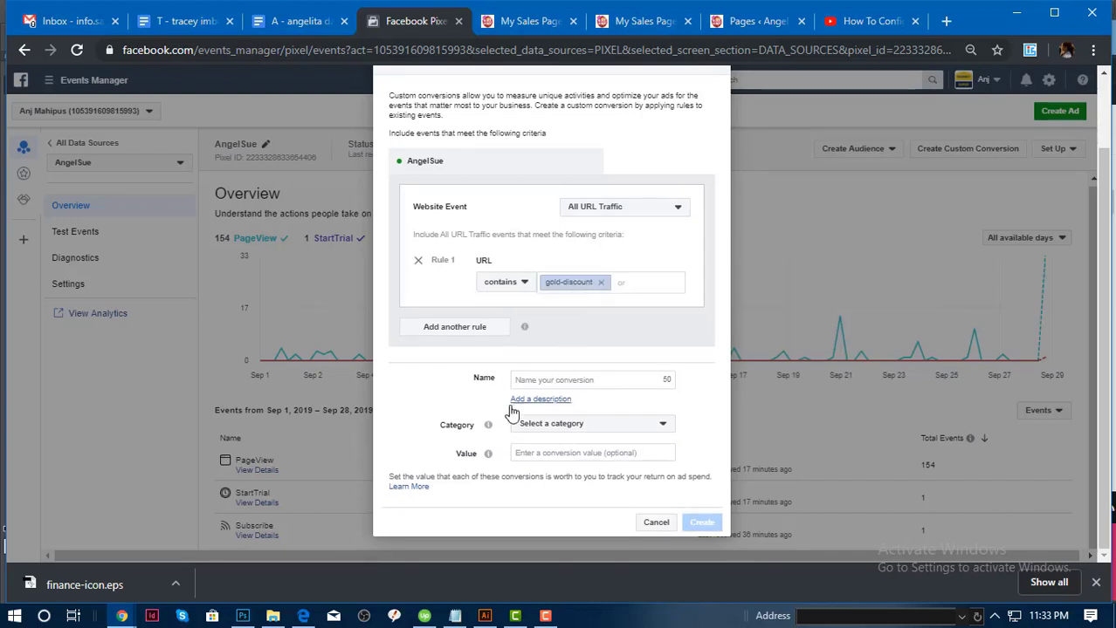
Name the custom conversion Purchase Gold.
{"action": "left_click", "coordinate": [551, 380]}
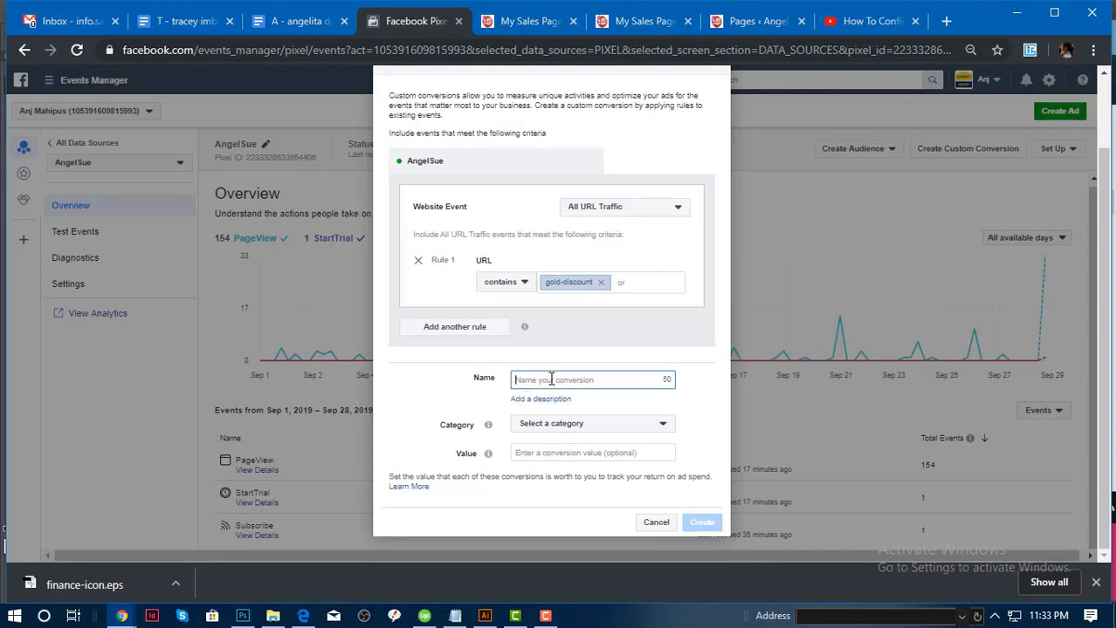
{"action": "type", "text": "Gold Package"}
{"action": "double_click", "coordinate": [570, 380]}
{"action": "key", "text": "ctrl+x"}
{"action": "key", "text": "Home"}
{"action": "key", "text": "ctrl+v"}
{"action": "left_click_drag", "start_coordinate": [574, 381], "coordinate": [616, 381]}
{"action": "key", "text": "BackSpace"}
{"action": "key", "text": "BackSpace"}
{"action": "key", "text": "BackSpace"}
Set the custom conversion's category to Purchase.
{"action": "left_click", "coordinate": [564, 427]}
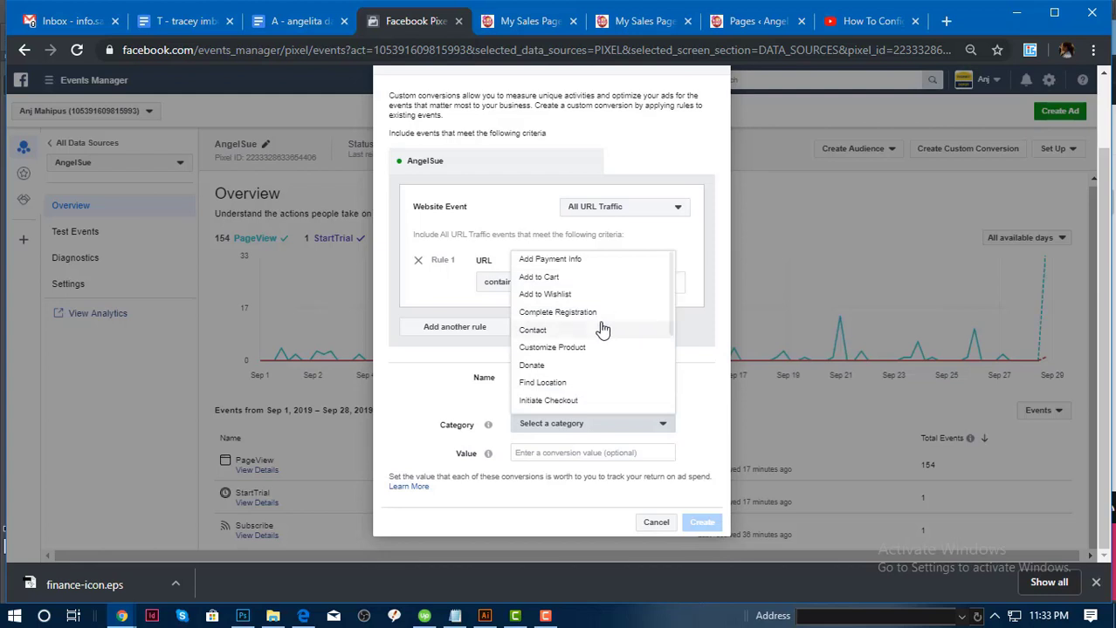
{"action": "scroll", "coordinate": [603, 327], "scroll_direction": "down", "scroll_amount": 1}
{"action": "scroll", "coordinate": [601, 330], "scroll_direction": "down", "scroll_amount": 1}
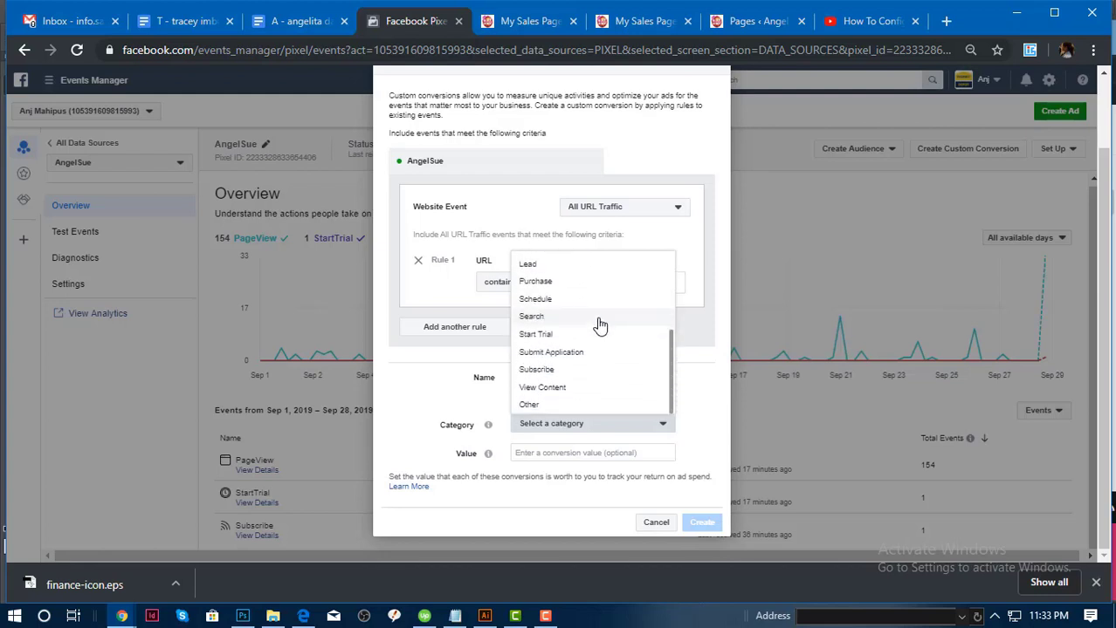
{"action": "left_click", "coordinate": [558, 283]}
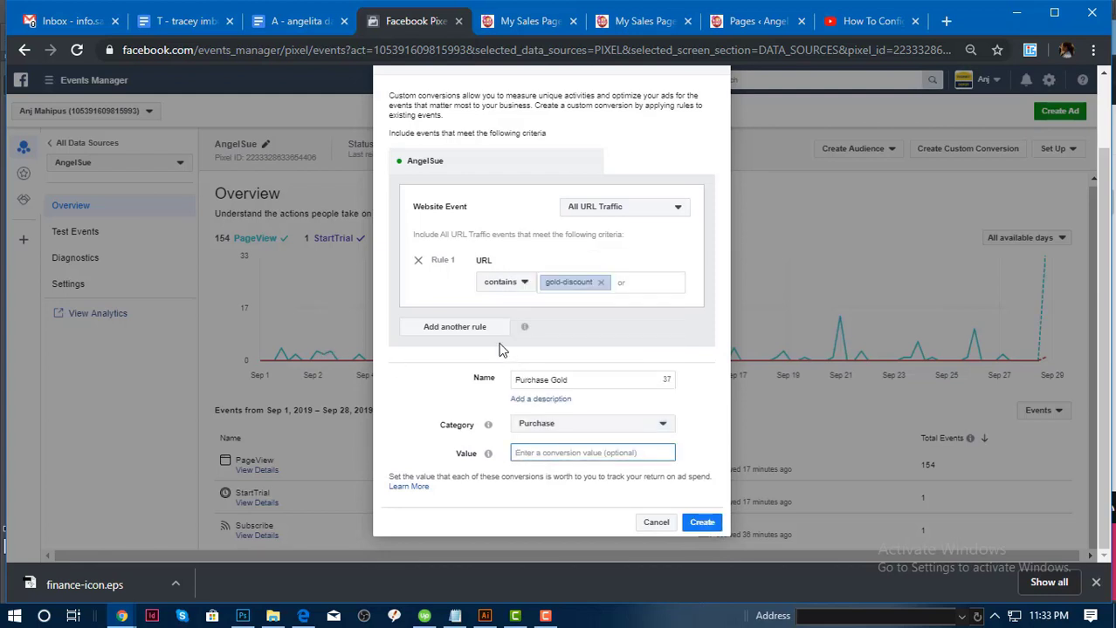
Give the conversion a value of 49, matching the sales page price, and create it.
{"action": "left_click", "coordinate": [527, 21]}
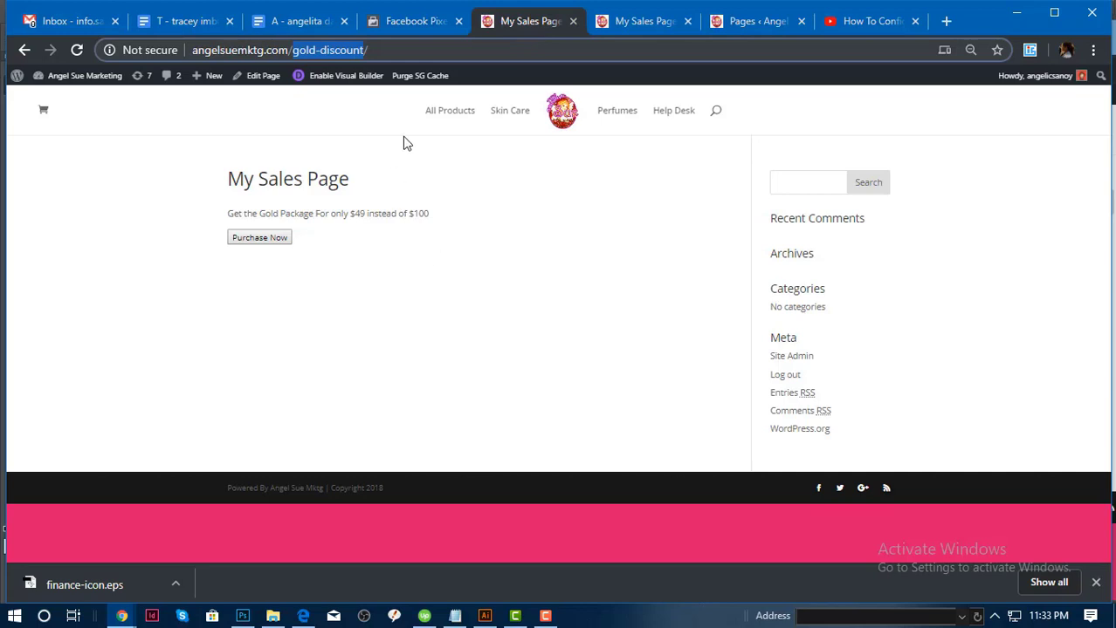
{"action": "left_click", "coordinate": [417, 23]}
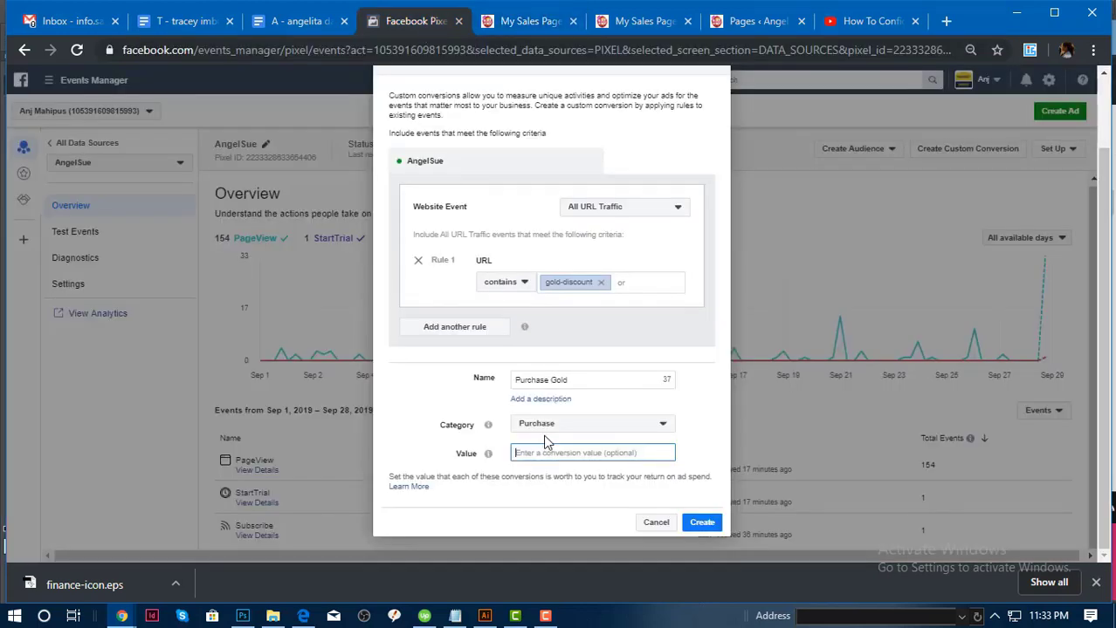
{"action": "type", "text": "49"}
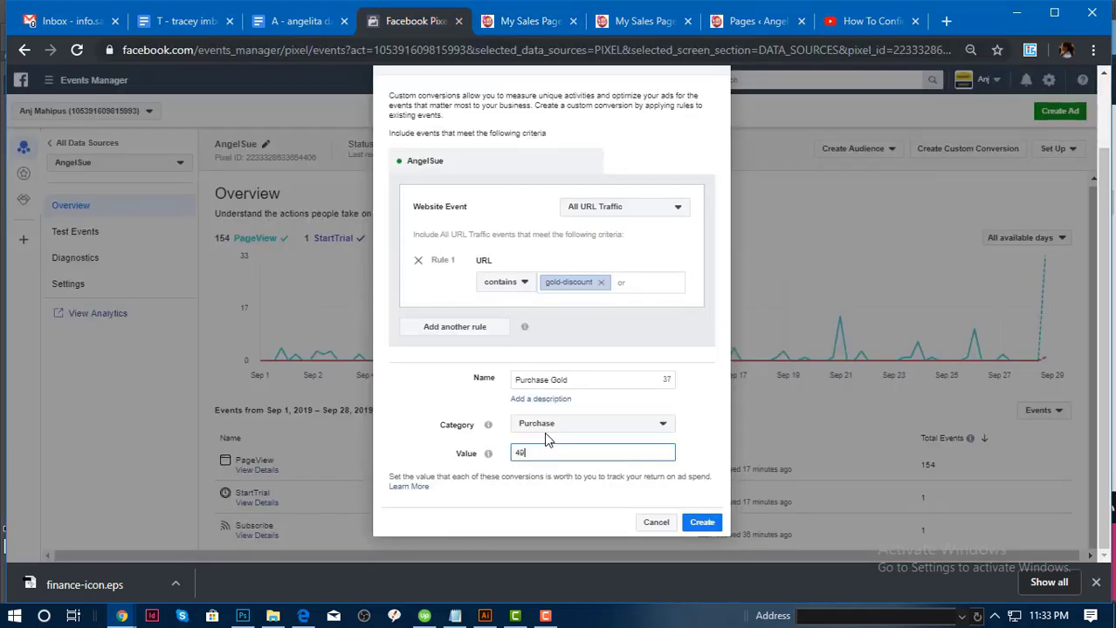
{"action": "left_click", "coordinate": [698, 523]}
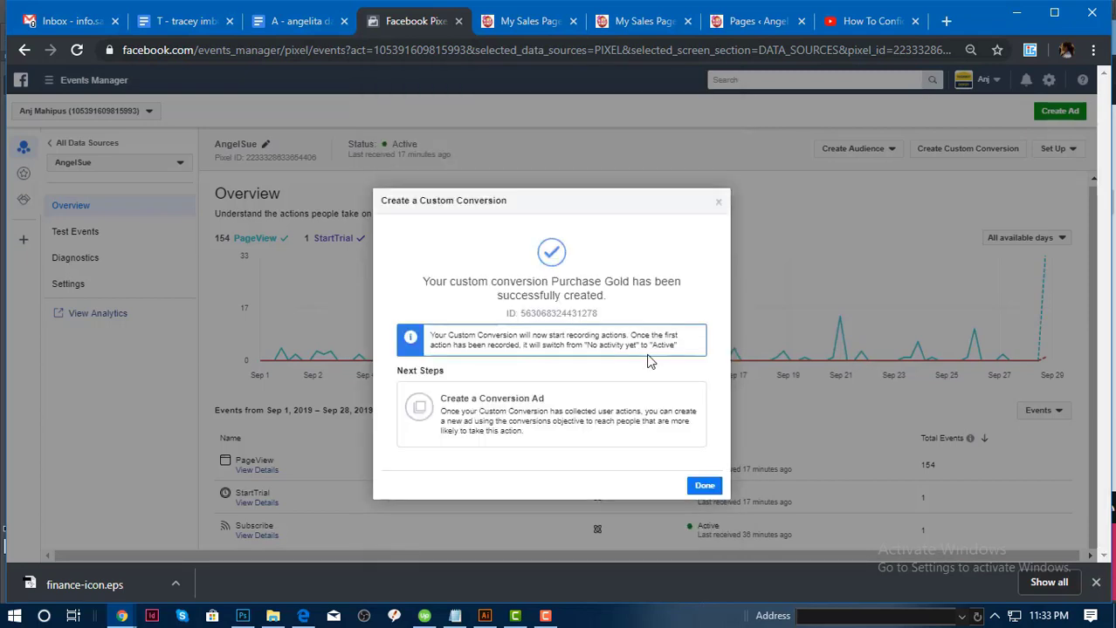
{"action": "left_click", "coordinate": [699, 488]}
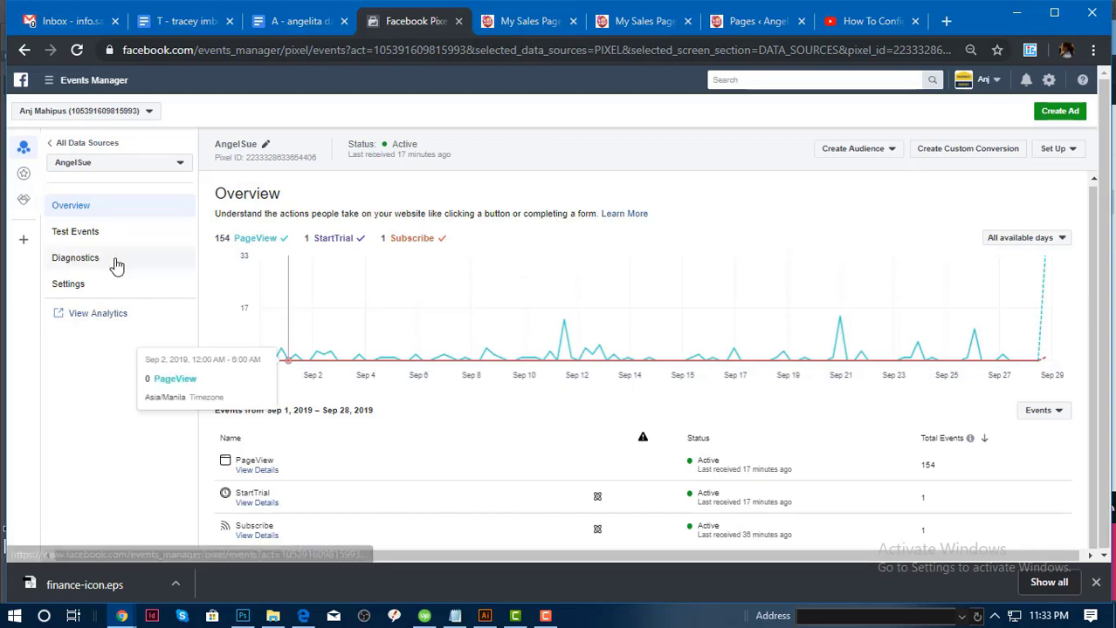
{"action": "left_click", "coordinate": [62, 235]}
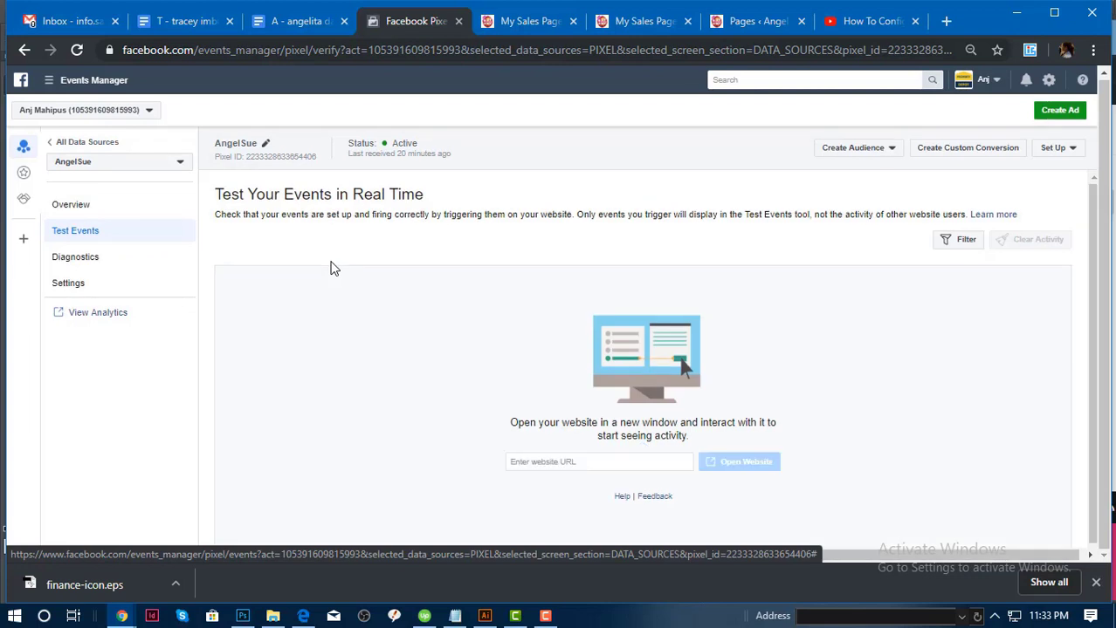
{"action": "left_click", "coordinate": [540, 462]}
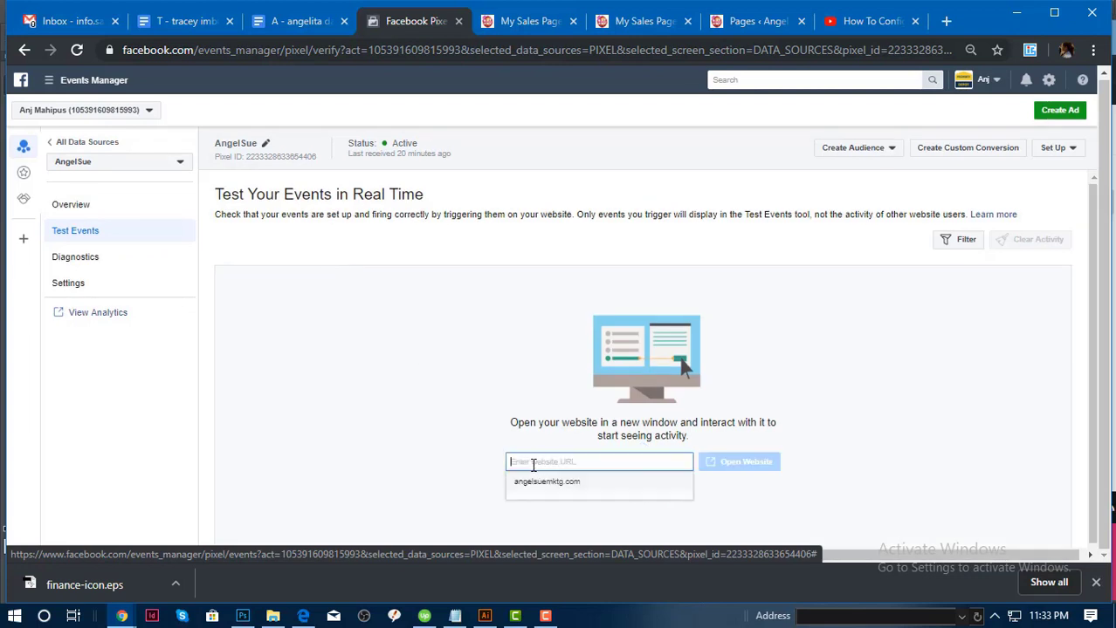
{"action": "left_click", "coordinate": [488, 473]}
{"action": "left_click", "coordinate": [517, 21]}
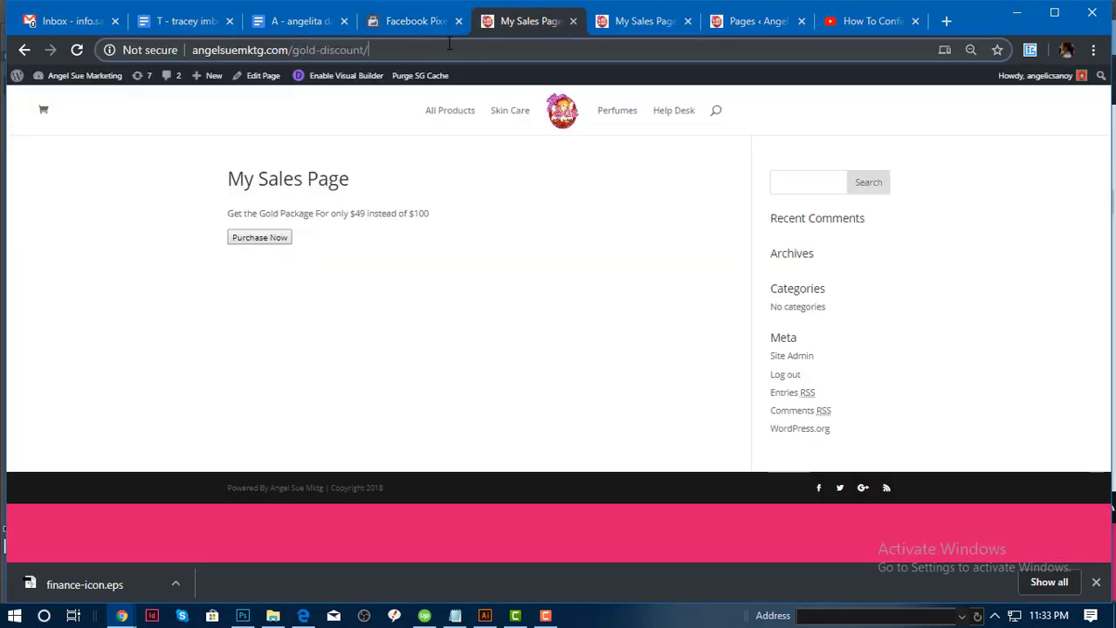
{"action": "left_click", "coordinate": [421, 23]}
{"action": "left_click", "coordinate": [541, 462]}
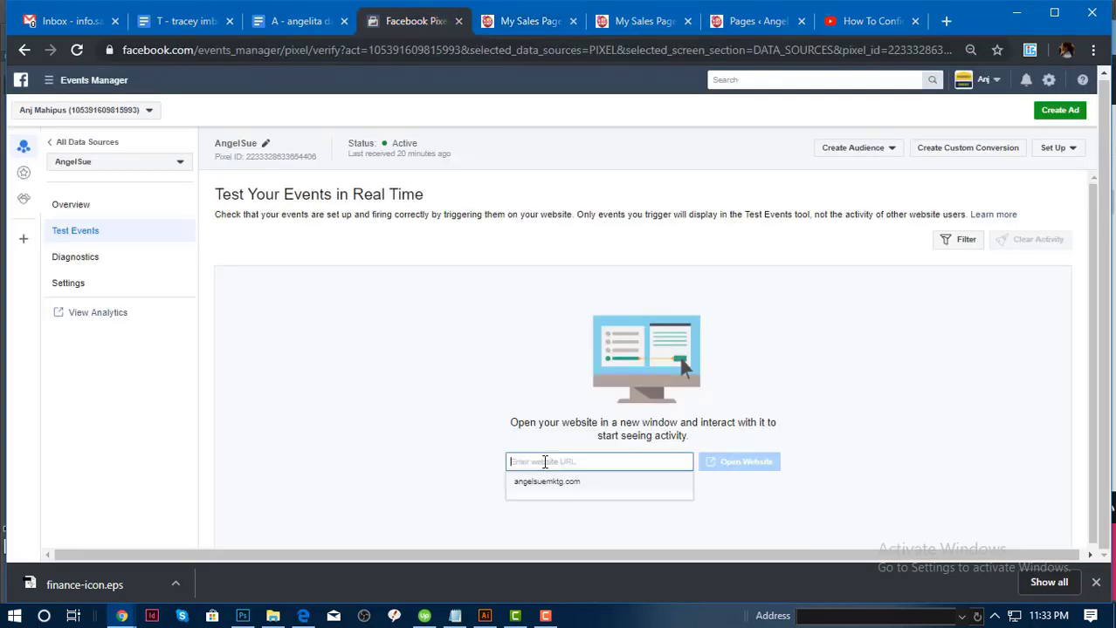
{"action": "type", "text": "https://angelsuemktg.com/gold-discount/"}
{"action": "left_click", "coordinate": [739, 463]}
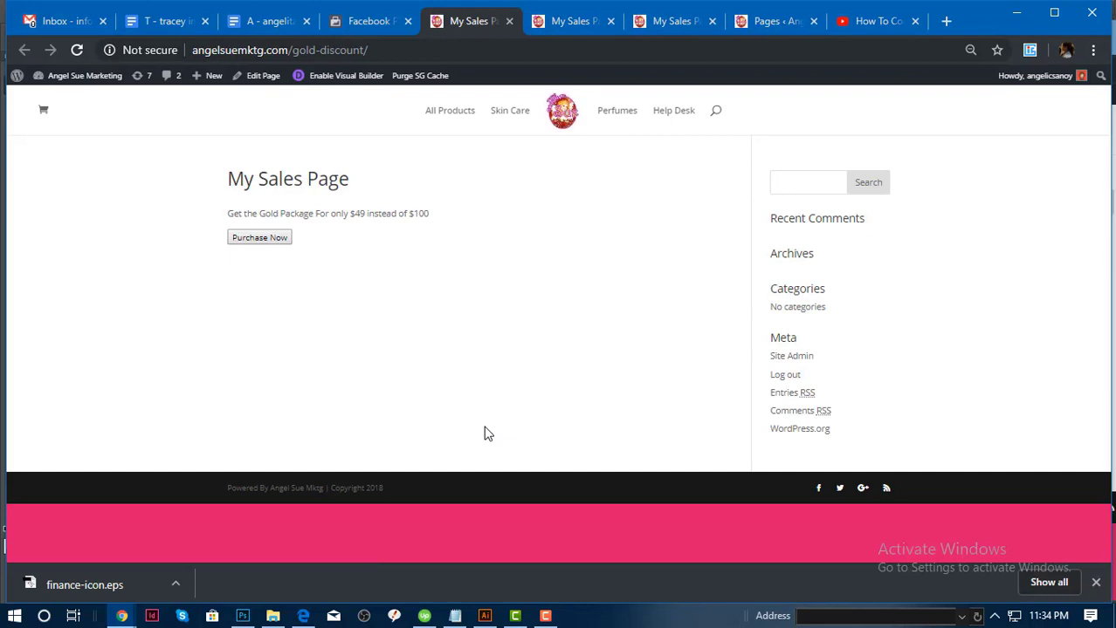
Check the AngelSue pixel's test activity and reload its overview to look for the new conversion.
{"action": "left_click", "coordinate": [351, 25]}
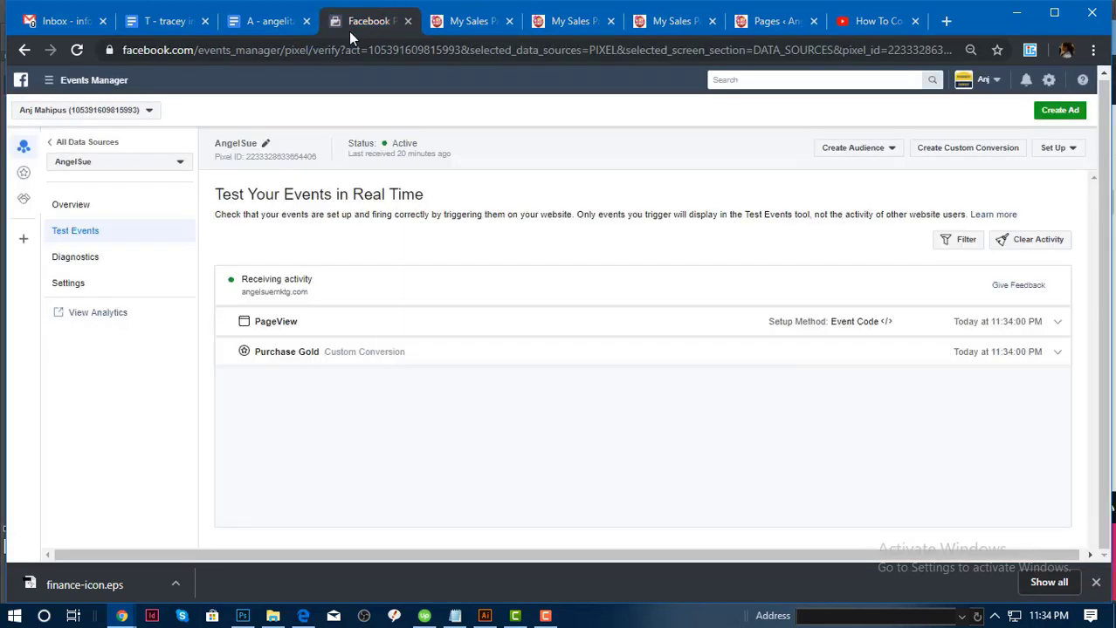
{"action": "left_click", "coordinate": [65, 206]}
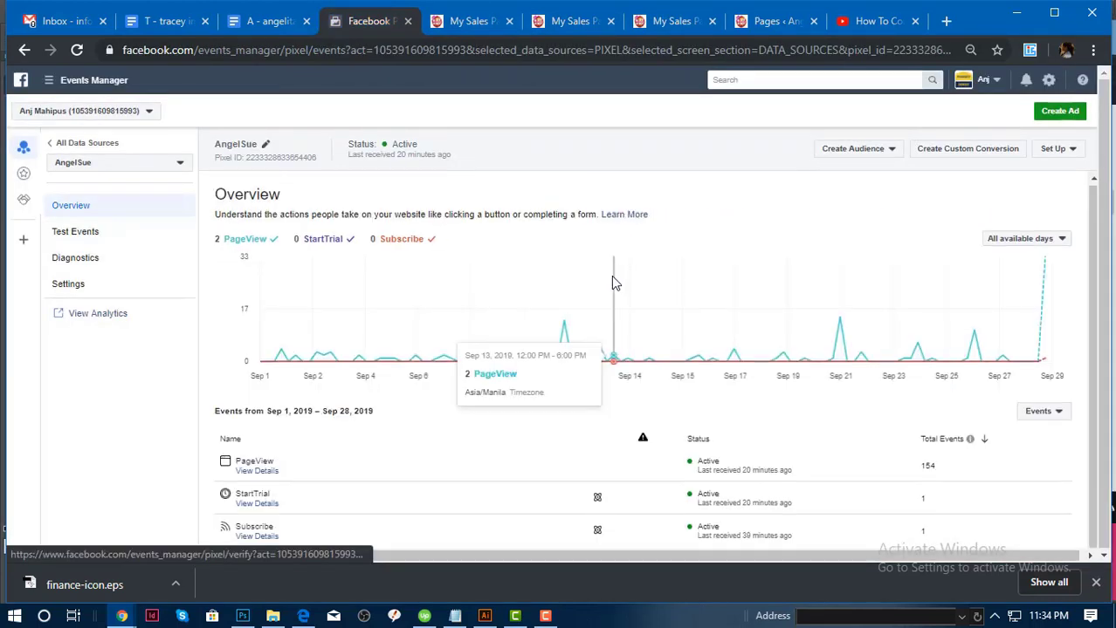
{"action": "left_click", "coordinate": [446, 50]}
{"action": "key", "text": "Return"}
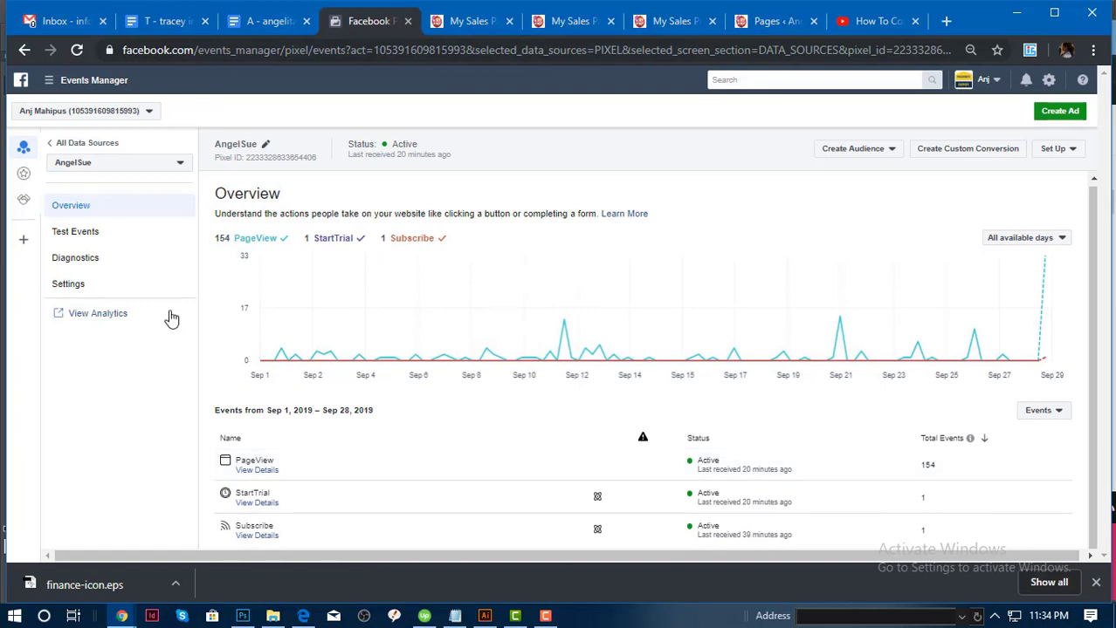
Return to the test events and inspect the details of the Purchase Gold custom conversion.
{"action": "left_click", "coordinate": [70, 287]}
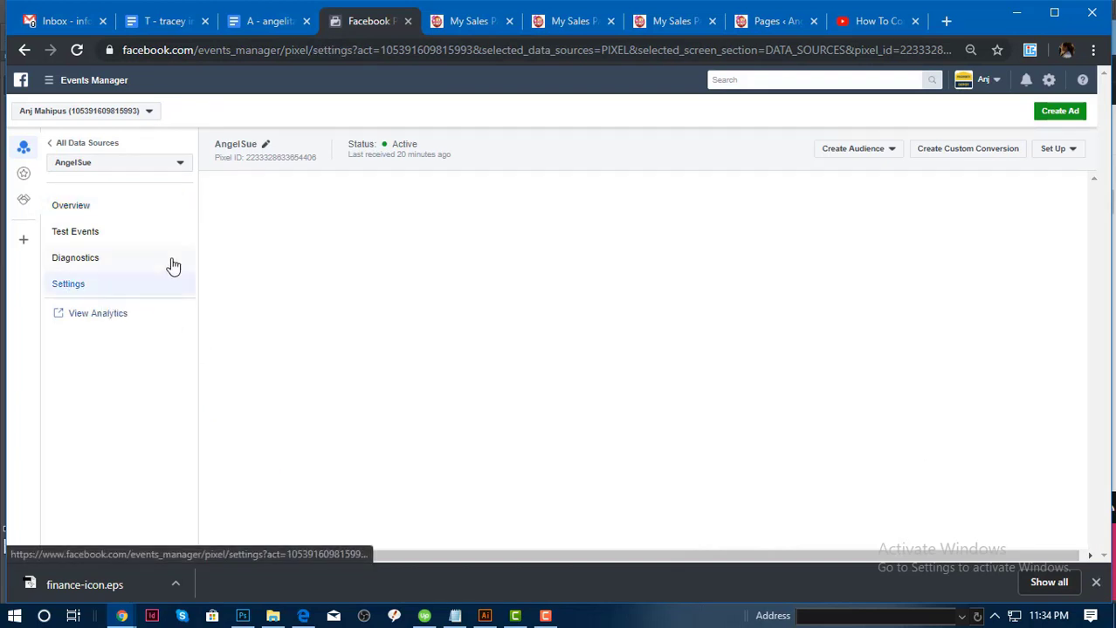
{"action": "left_click", "coordinate": [83, 235]}
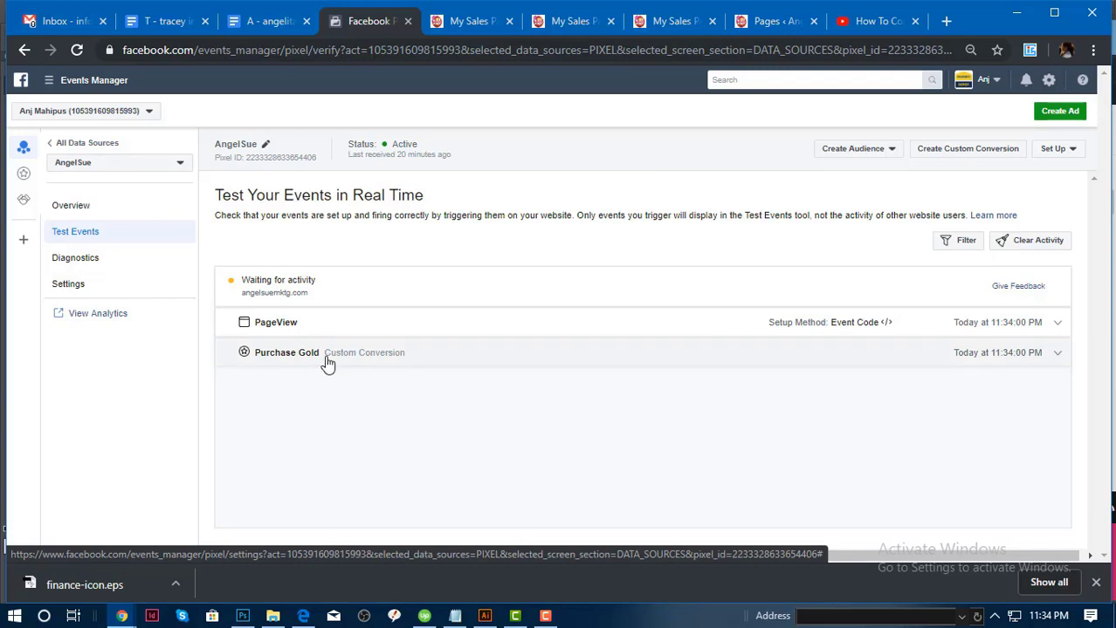
{"action": "left_click", "coordinate": [391, 360]}
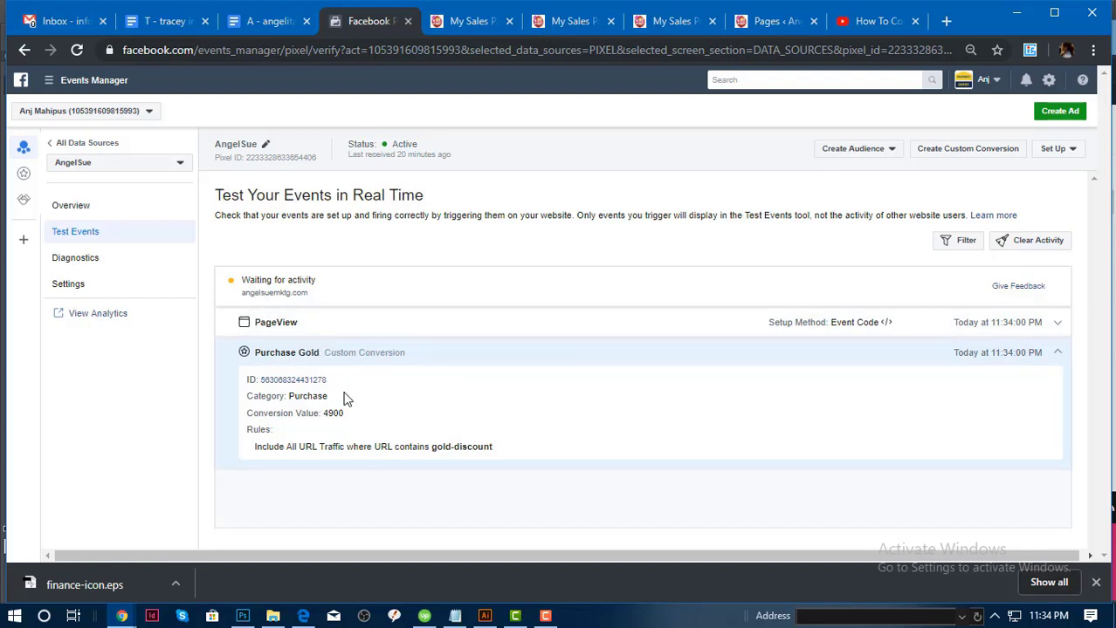
{"action": "left_click", "coordinate": [386, 360]}
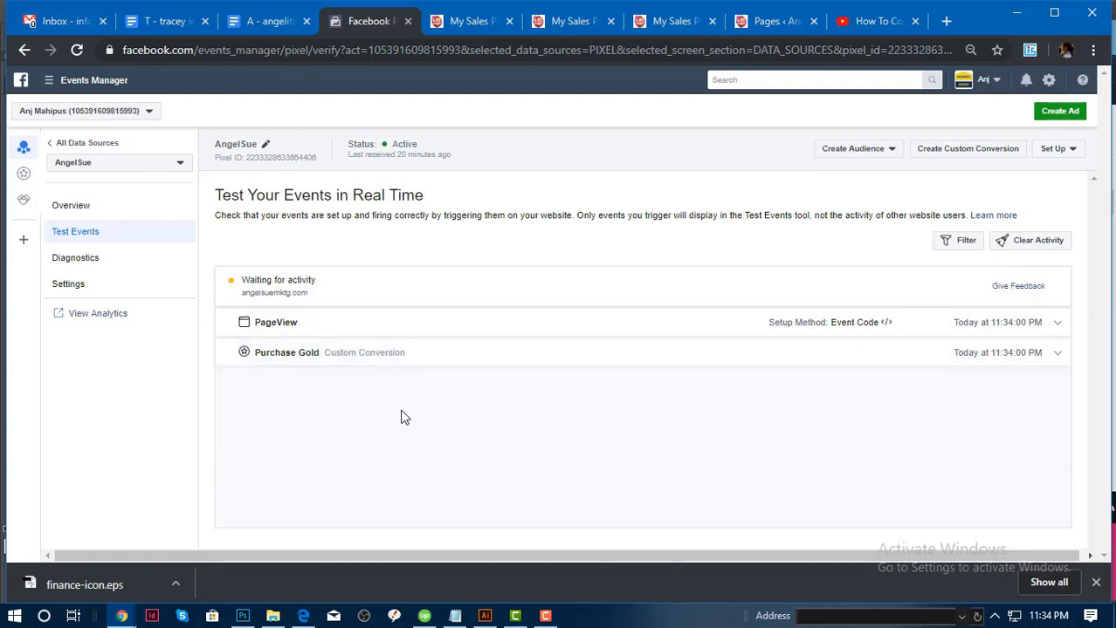
Review the YouTube comment about tracking button clicks and reload the gold-discount sales page.
{"action": "left_click", "coordinate": [862, 25]}
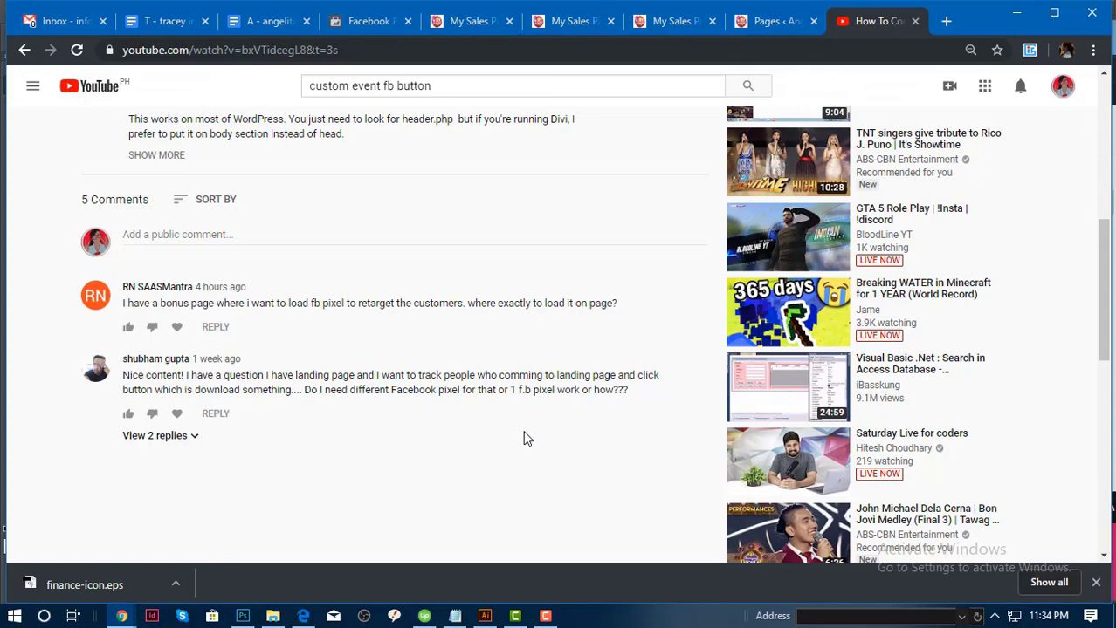
{"action": "left_click", "coordinate": [583, 21]}
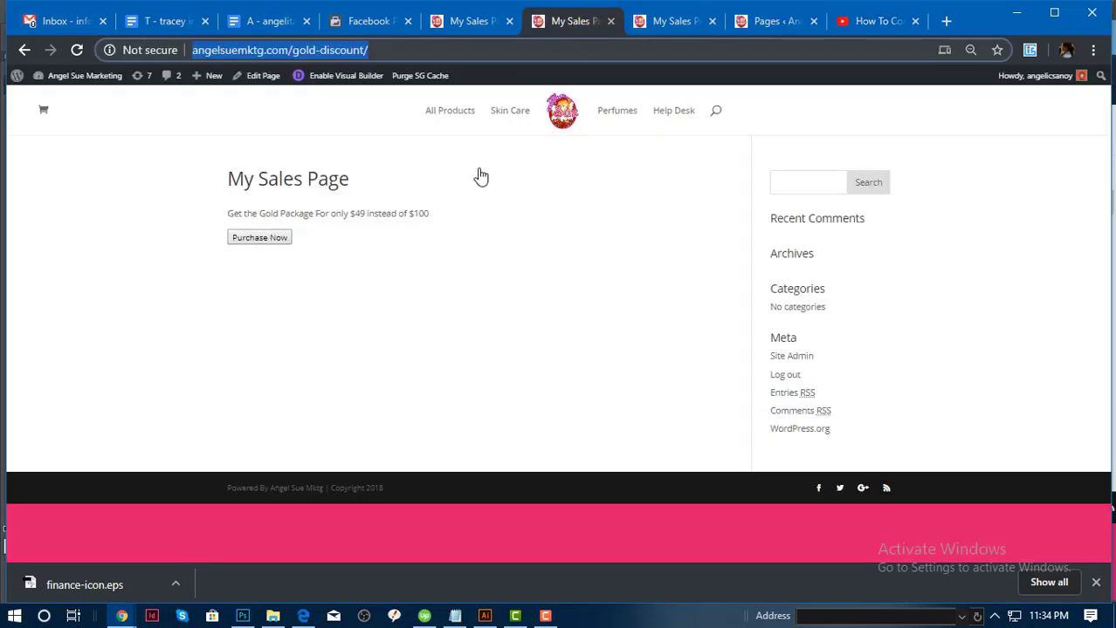
{"action": "left_click", "coordinate": [441, 51]}
{"action": "key", "text": "Return"}
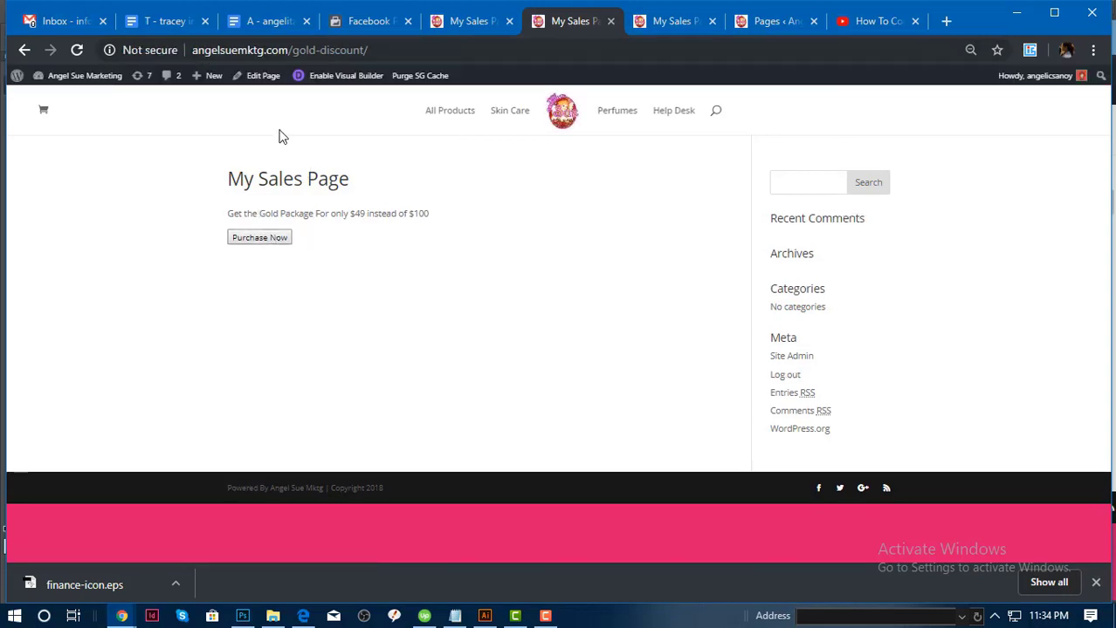
Open the sales page for editing in WordPress and show its content as HTML text.
{"action": "left_click", "coordinate": [255, 78]}
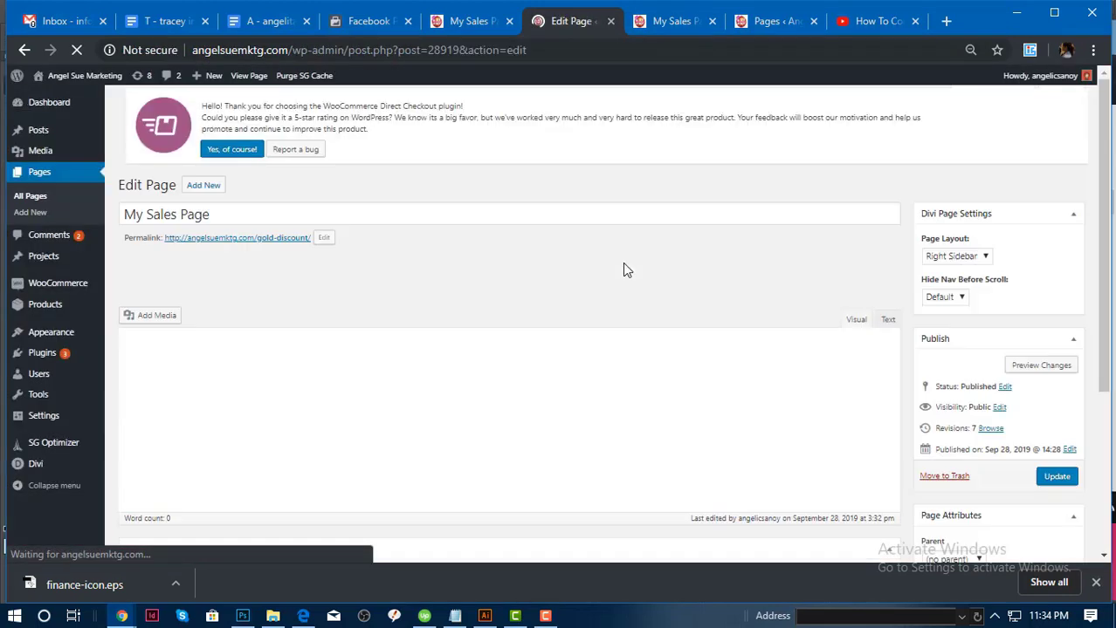
{"action": "scroll", "coordinate": [625, 269], "scroll_direction": "down", "scroll_amount": 1}
{"action": "left_click", "coordinate": [888, 246]}
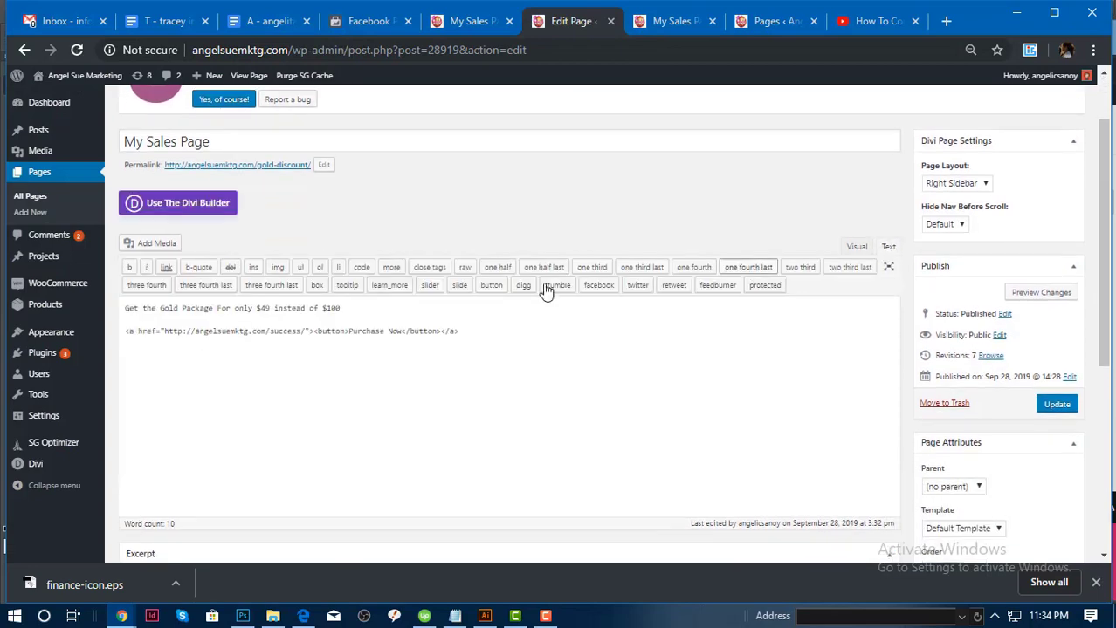
Switch back to Facebook Events Manager and start setting up new events with manually added event code.
{"action": "left_click", "coordinate": [469, 20]}
{"action": "left_click", "coordinate": [356, 22]}
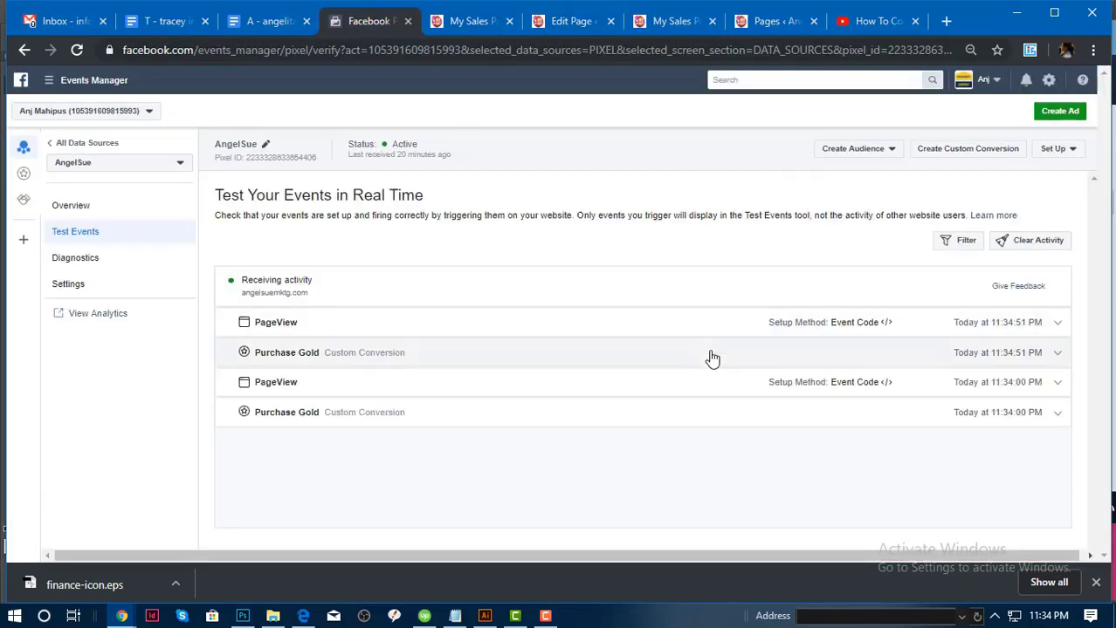
{"action": "left_click", "coordinate": [1075, 152]}
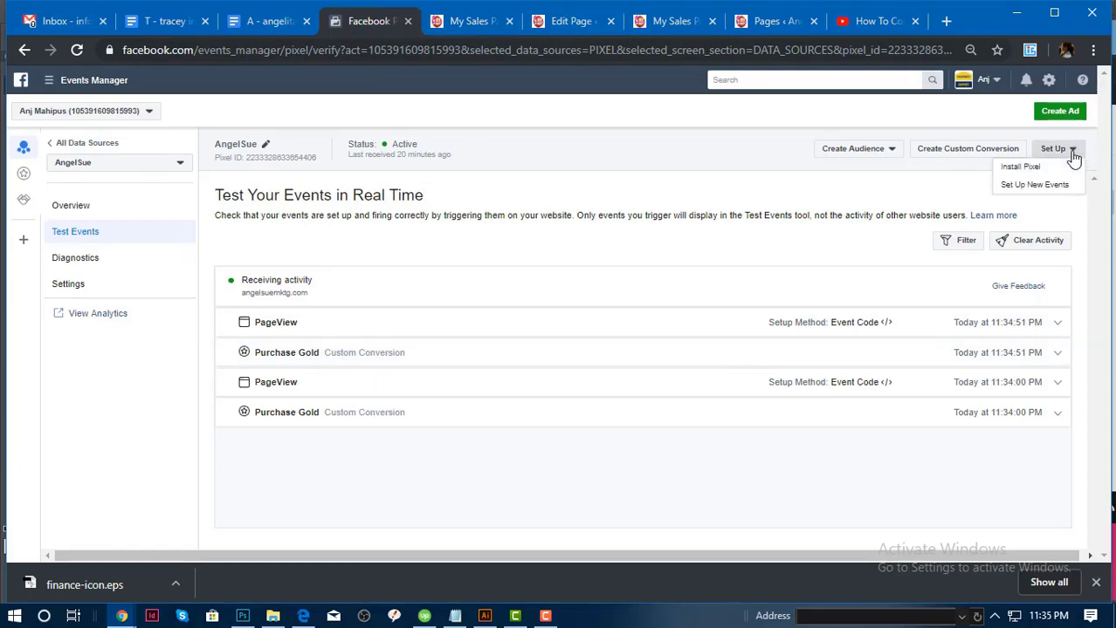
{"action": "left_click", "coordinate": [986, 198]}
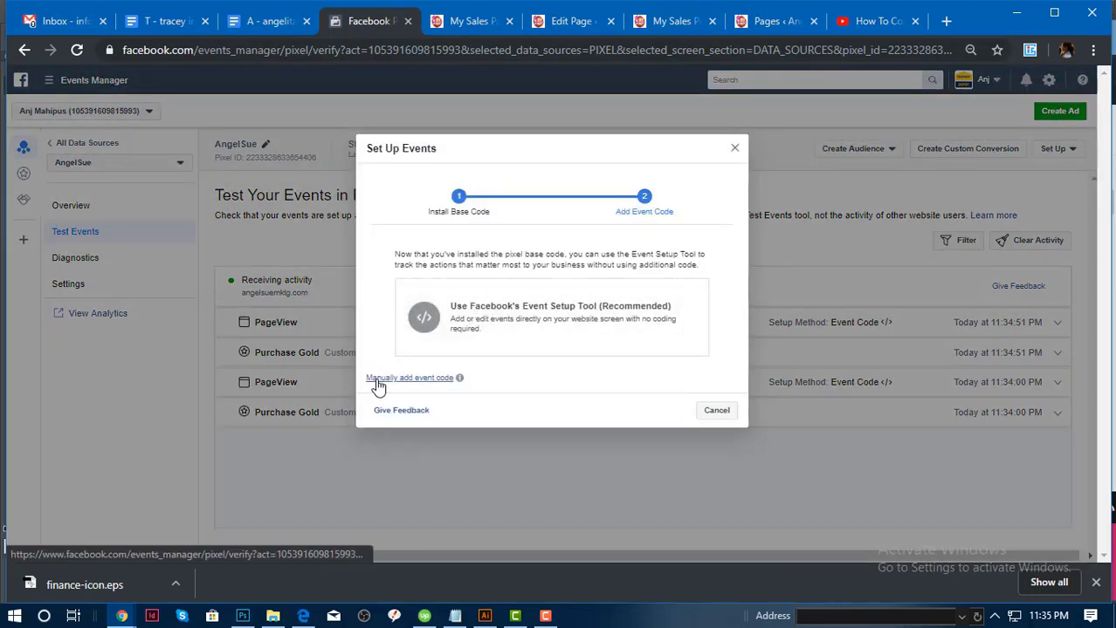
{"action": "left_click", "coordinate": [411, 378]}
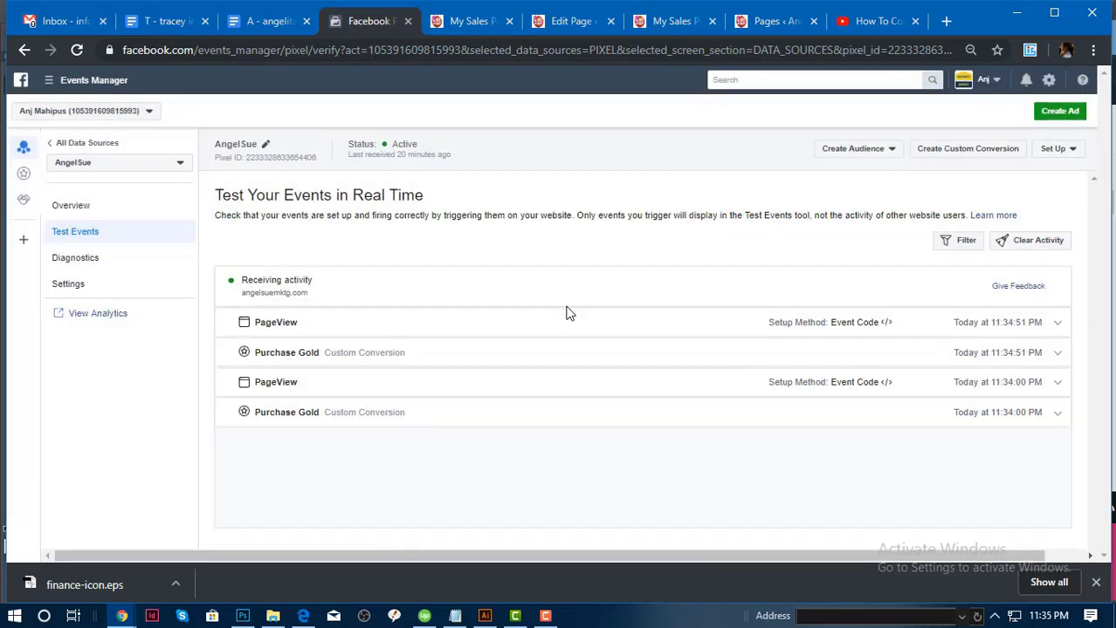
Expand the Purchase event's code and compare its Inline Action tracking with Page Load, leaving Track Event on Page Load selected.
{"action": "scroll", "coordinate": [568, 315], "scroll_direction": "down", "scroll_amount": 1}
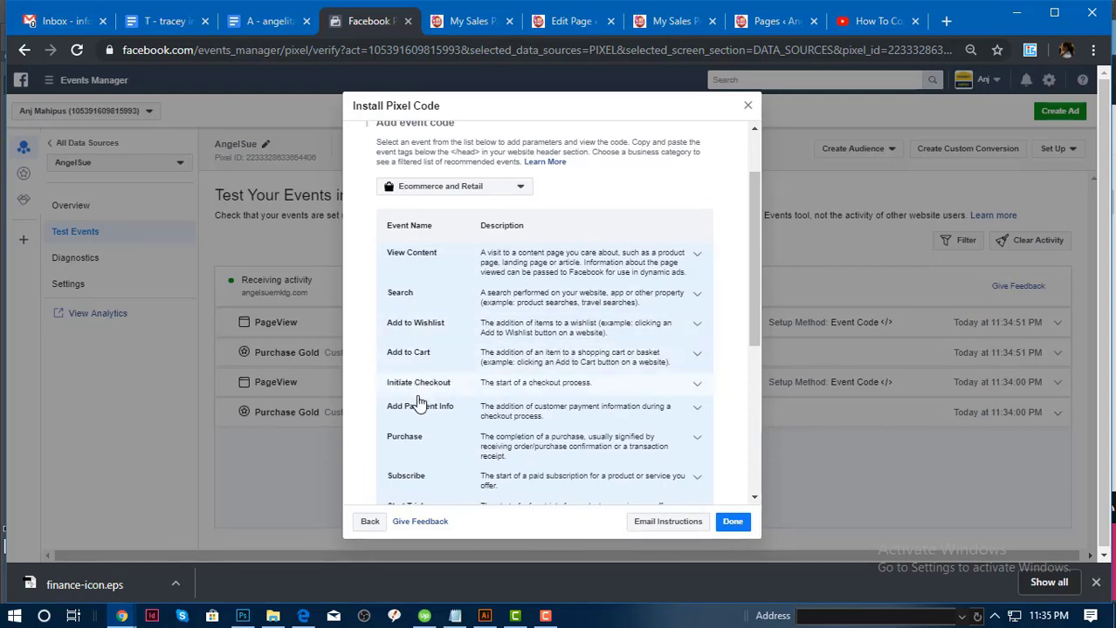
{"action": "scroll", "coordinate": [421, 400], "scroll_direction": "down", "scroll_amount": 1}
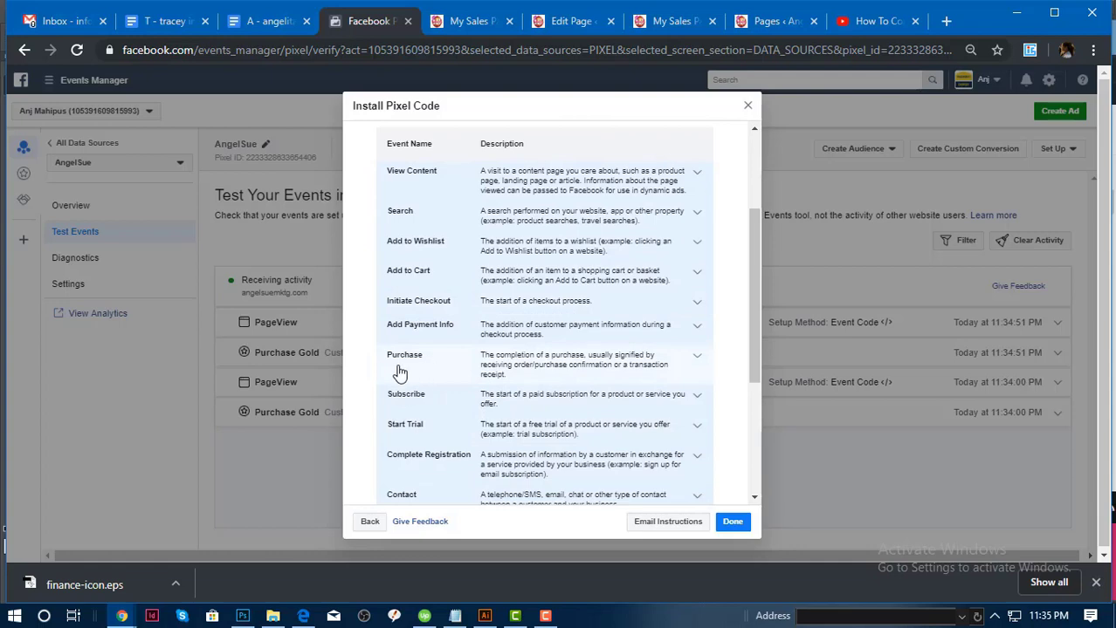
{"action": "left_click", "coordinate": [399, 372]}
{"action": "scroll", "coordinate": [633, 336], "scroll_direction": "down", "scroll_amount": 2}
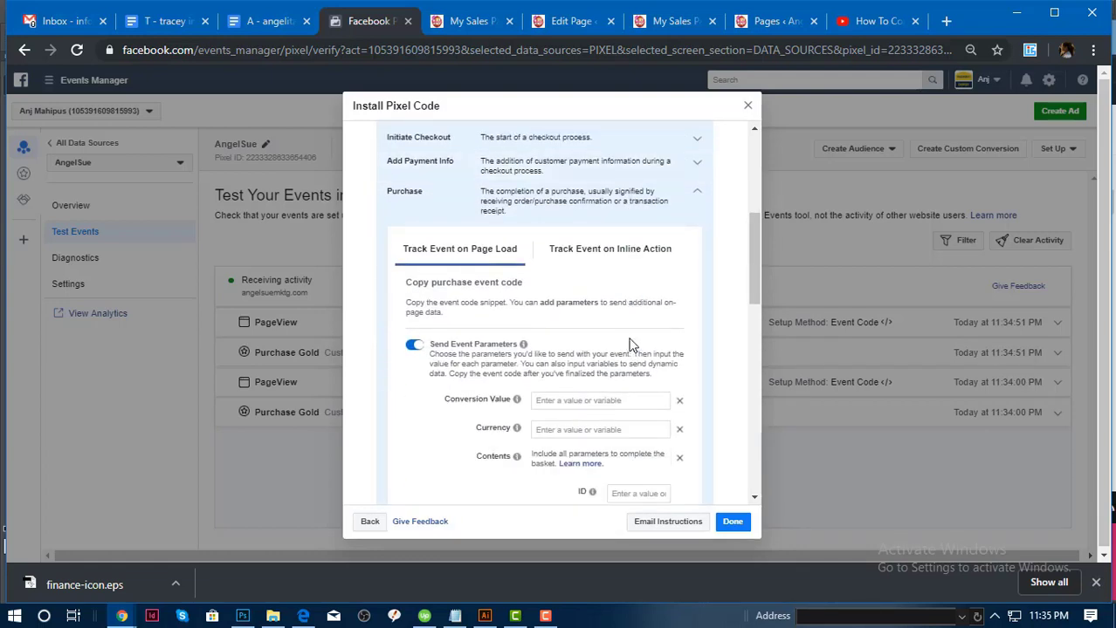
{"action": "left_click", "coordinate": [611, 255]}
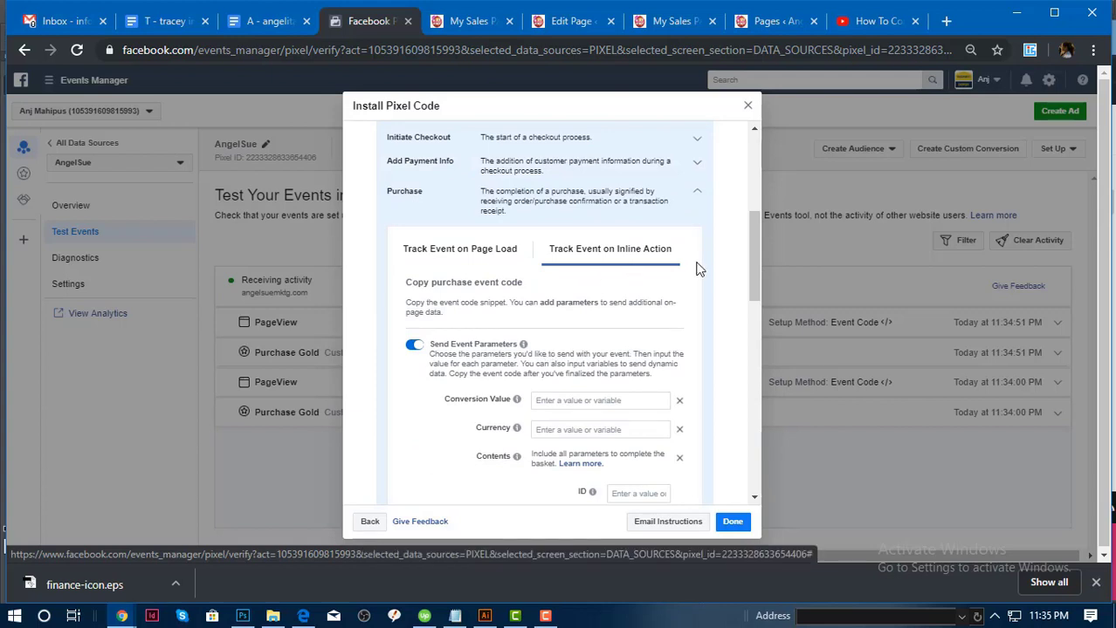
{"action": "left_click", "coordinate": [460, 255]}
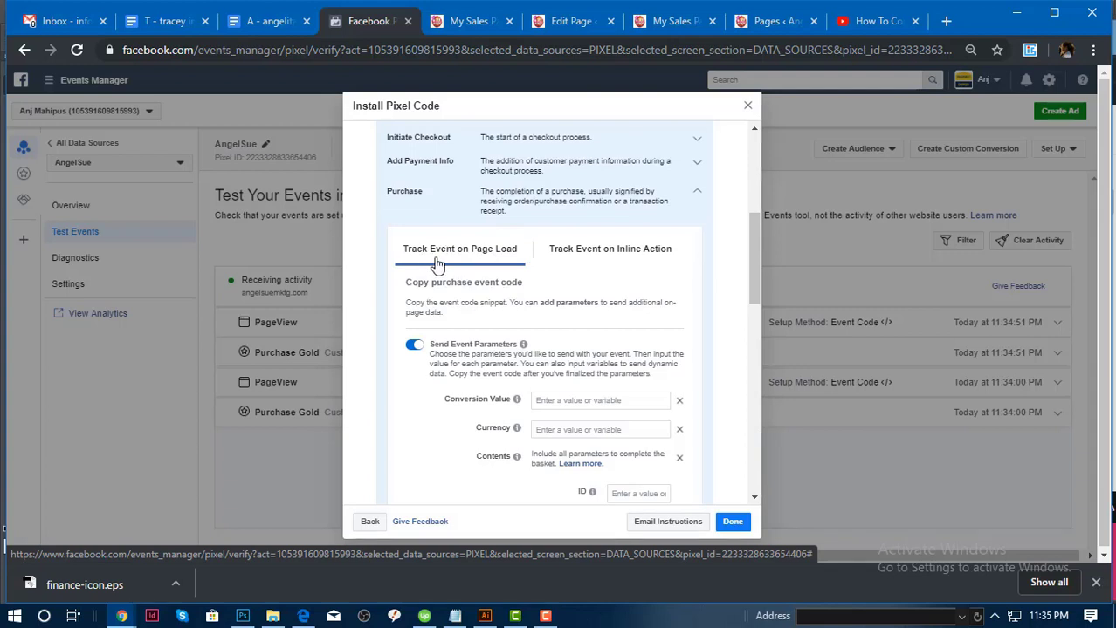
Choose Track Event on Inline Action for the Purchase event and set both Conversion Value and Currency to 49.
{"action": "left_click", "coordinate": [569, 257]}
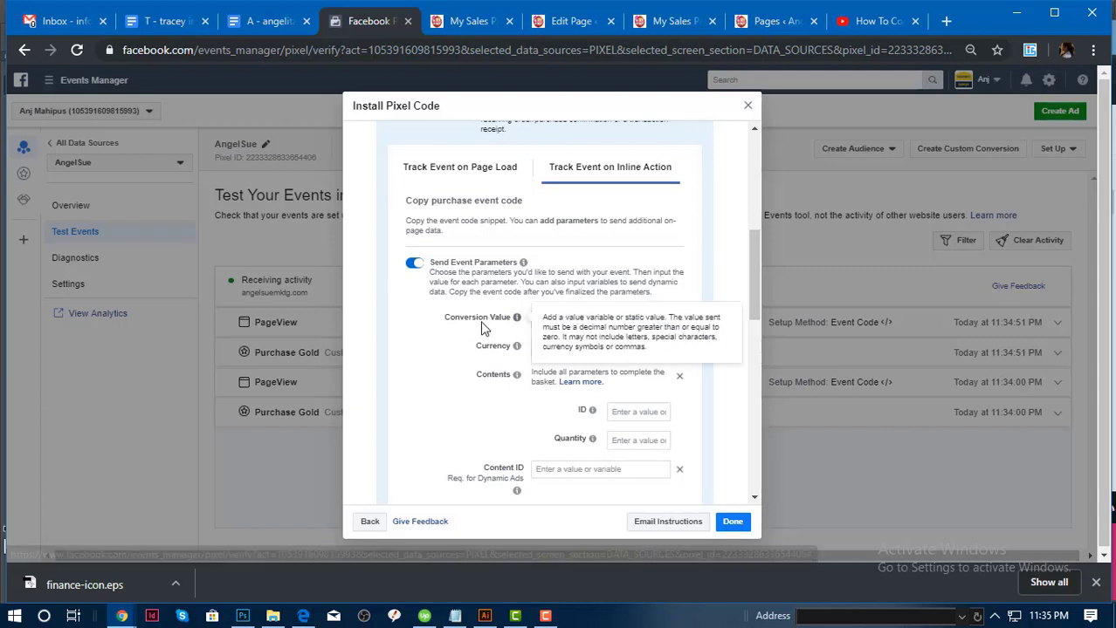
{"action": "left_click", "coordinate": [563, 322]}
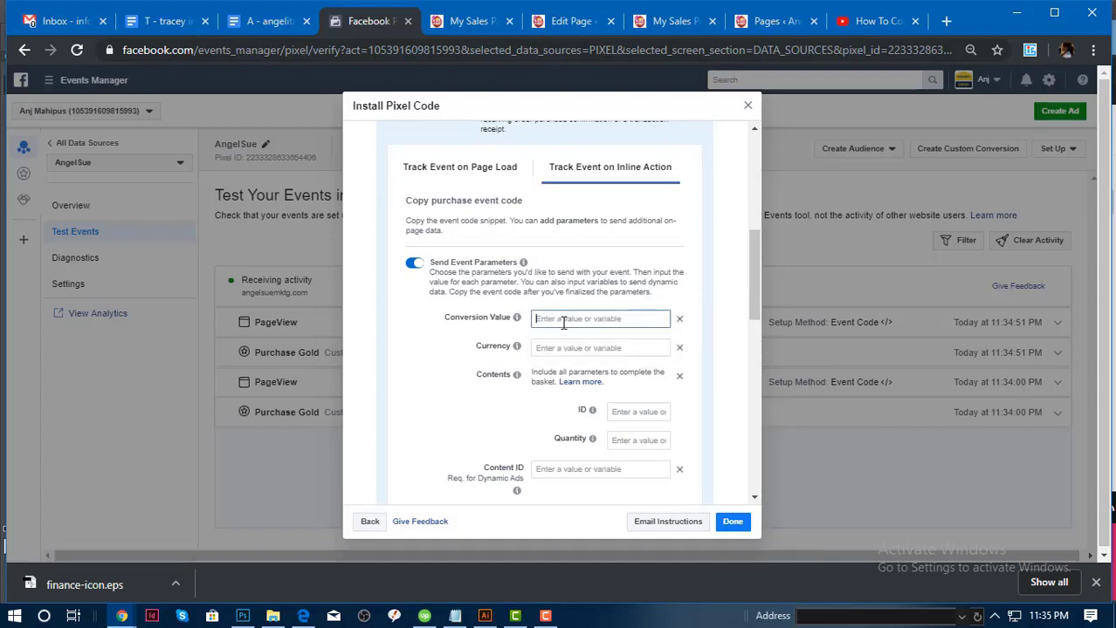
{"action": "type", "text": "49"}
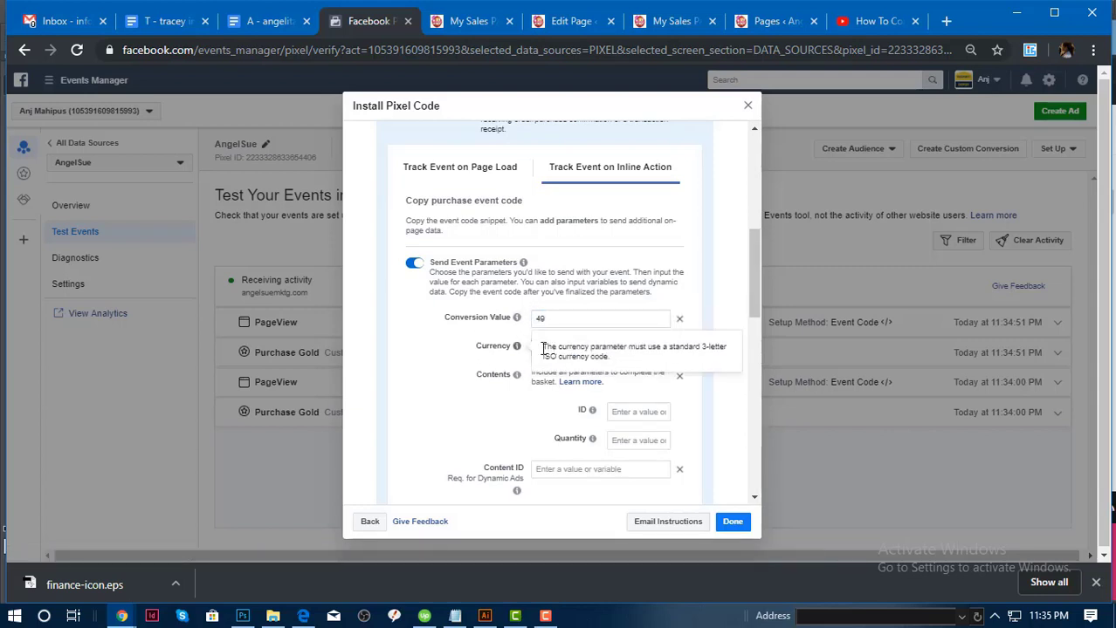
{"action": "left_click", "coordinate": [555, 347]}
{"action": "type", "text": "49"}
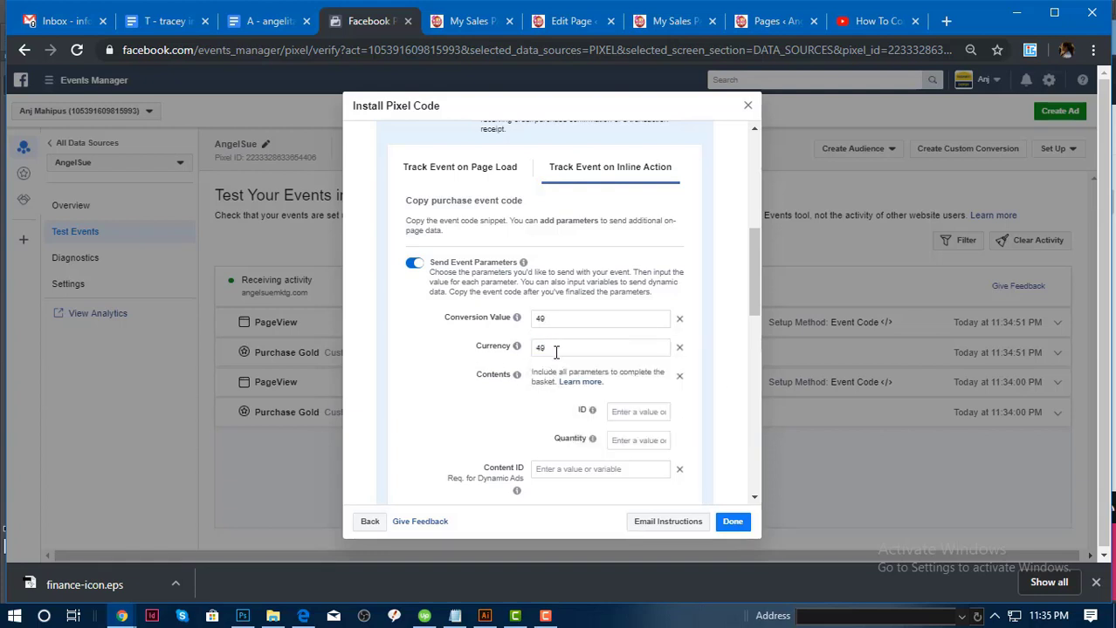
Fill in the Purchase event's Contents parameter with quantity 1 and ID 59.
{"action": "scroll", "coordinate": [556, 347], "scroll_direction": "down", "scroll_amount": 1}
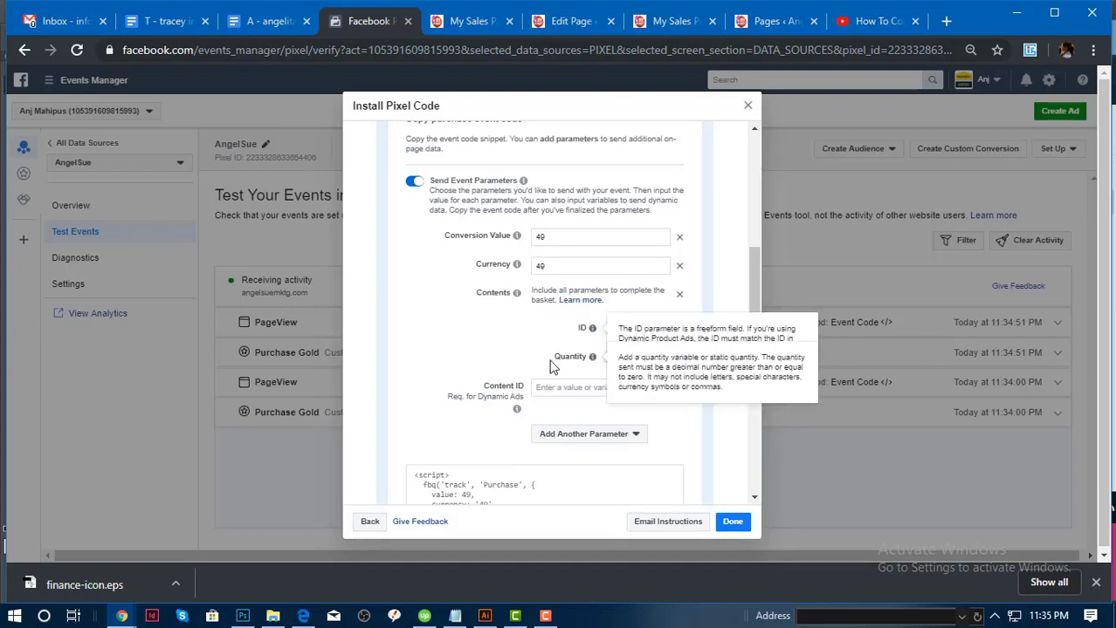
{"action": "mouse_move", "coordinate": [609, 365]}
{"action": "double_click", "coordinate": [569, 356]}
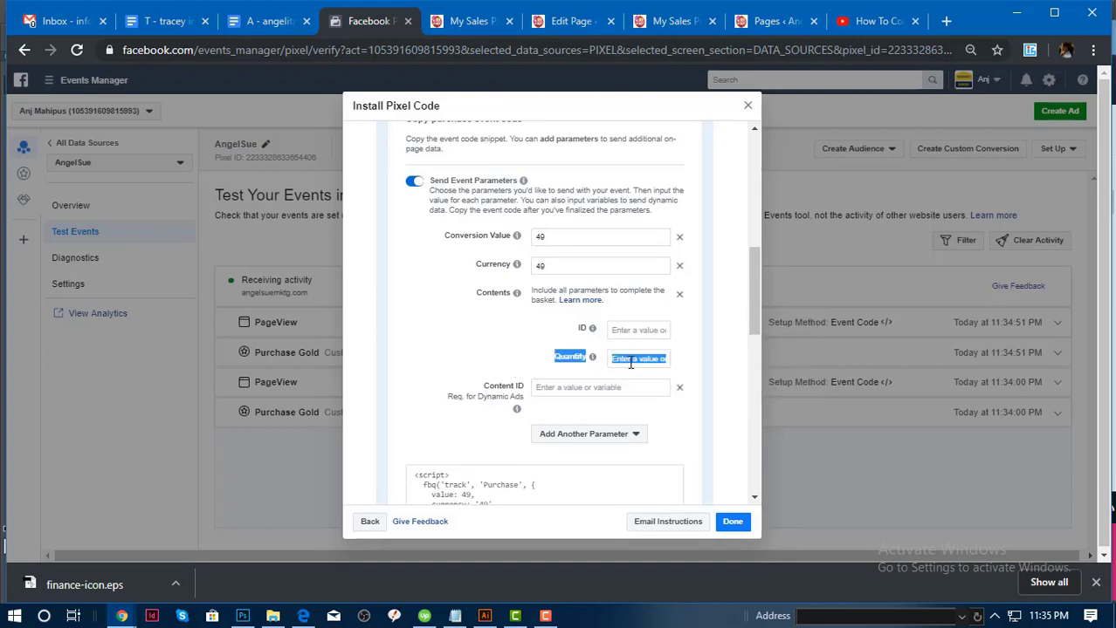
{"action": "left_click", "coordinate": [627, 357]}
{"action": "type", "text": "1"}
{"action": "left_click", "coordinate": [619, 329]}
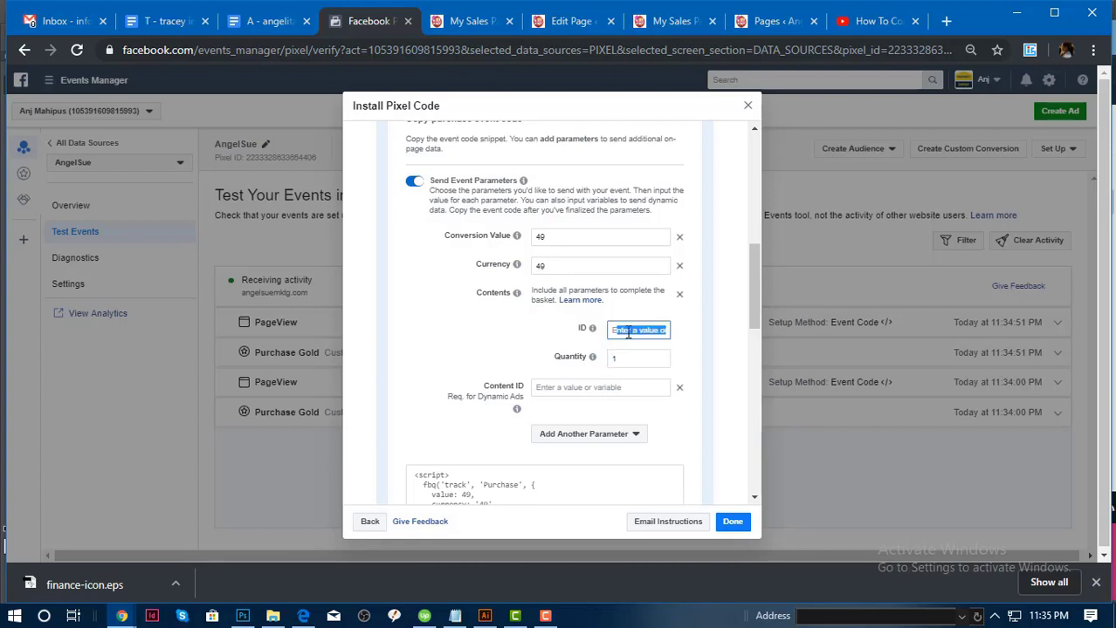
{"action": "left_click", "coordinate": [627, 333]}
{"action": "type", "text": "59"}
{"action": "scroll", "coordinate": [510, 383], "scroll_direction": "down", "scroll_amount": 1}
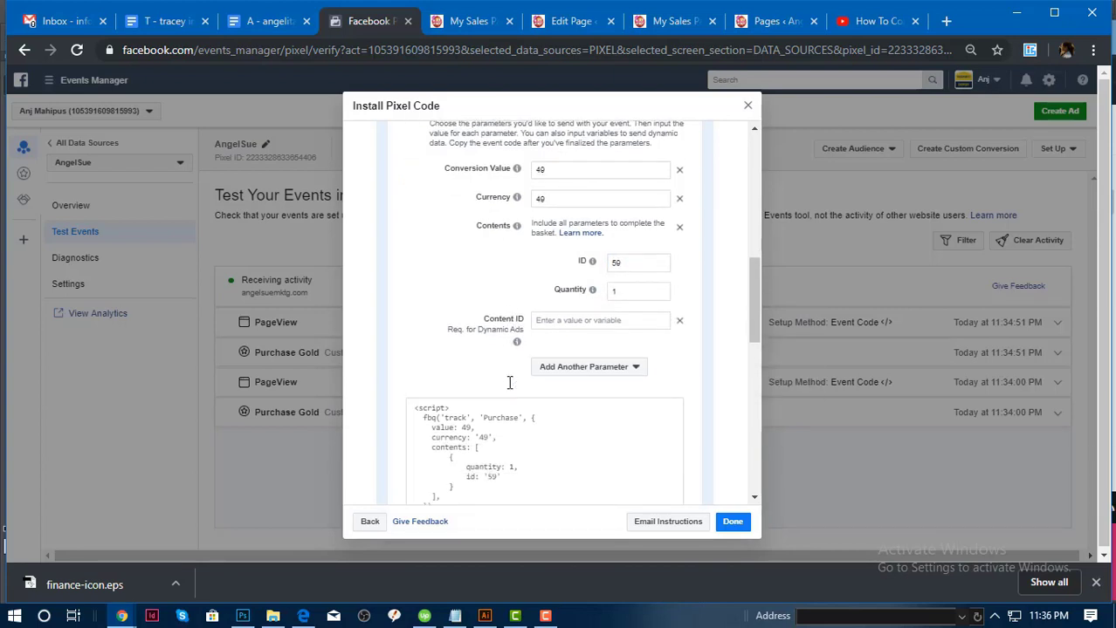
Set the Purchase event's Content ID to gold and remove the Contents parameter.
{"action": "left_click", "coordinate": [564, 309]}
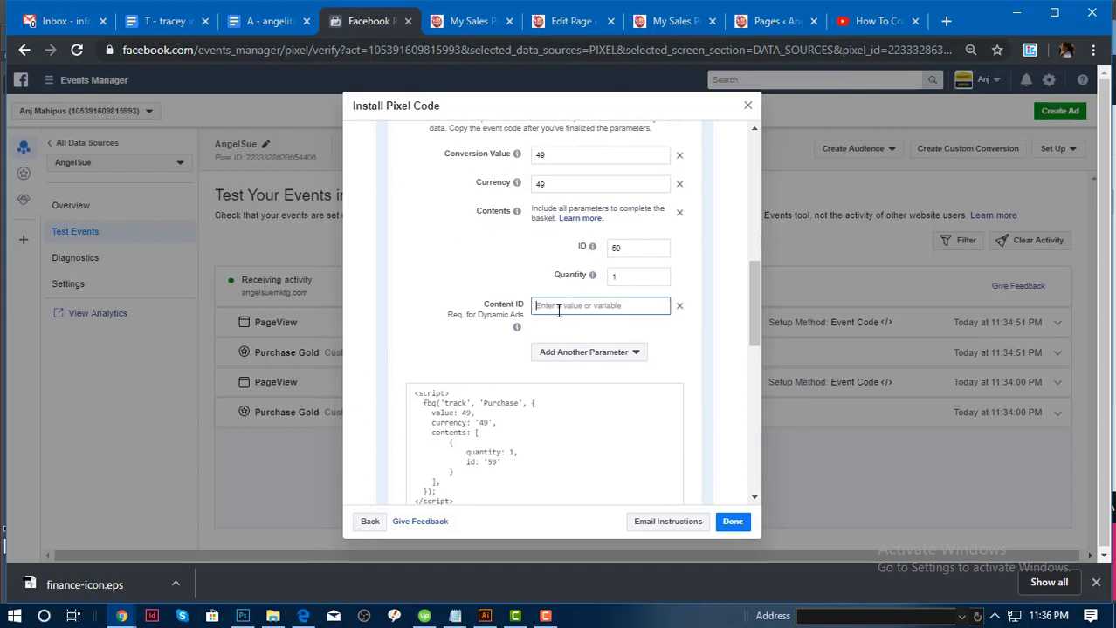
{"action": "type", "text": "gold"}
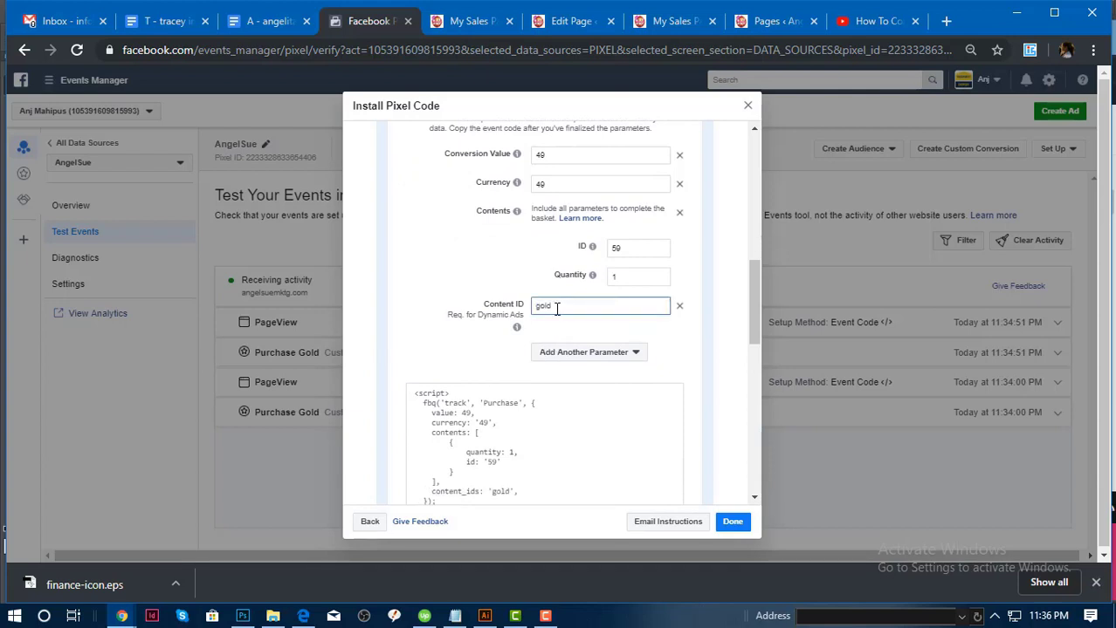
{"action": "scroll", "coordinate": [583, 346], "scroll_direction": "down", "scroll_amount": 2}
{"action": "mouse_move", "coordinate": [585, 347]}
{"action": "scroll", "coordinate": [585, 347], "scroll_direction": "up", "scroll_amount": 3}
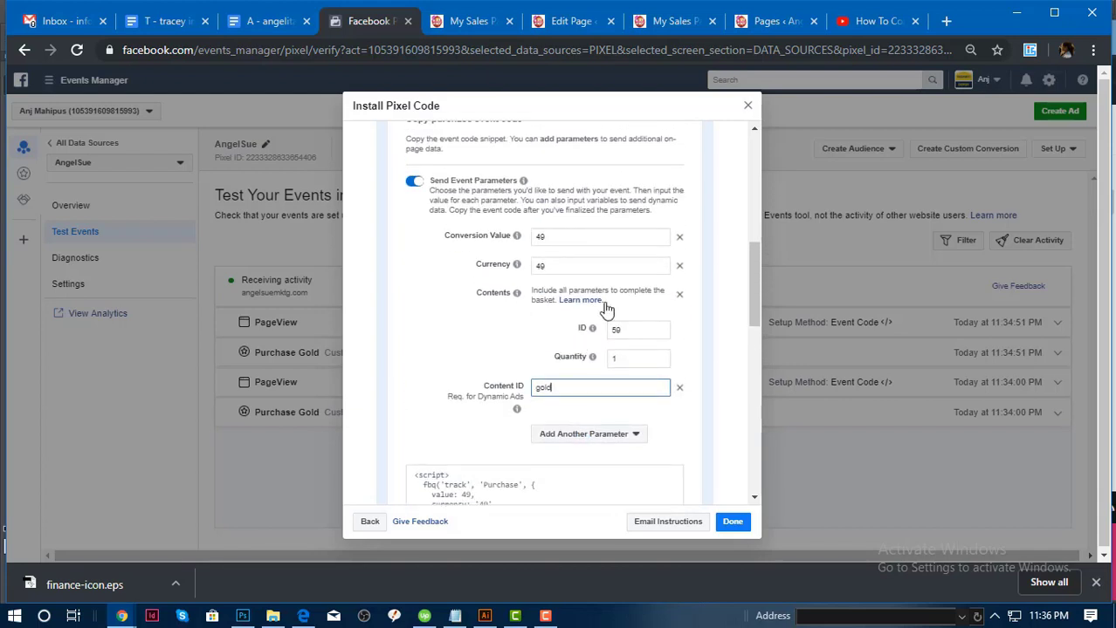
{"action": "left_click", "coordinate": [679, 294]}
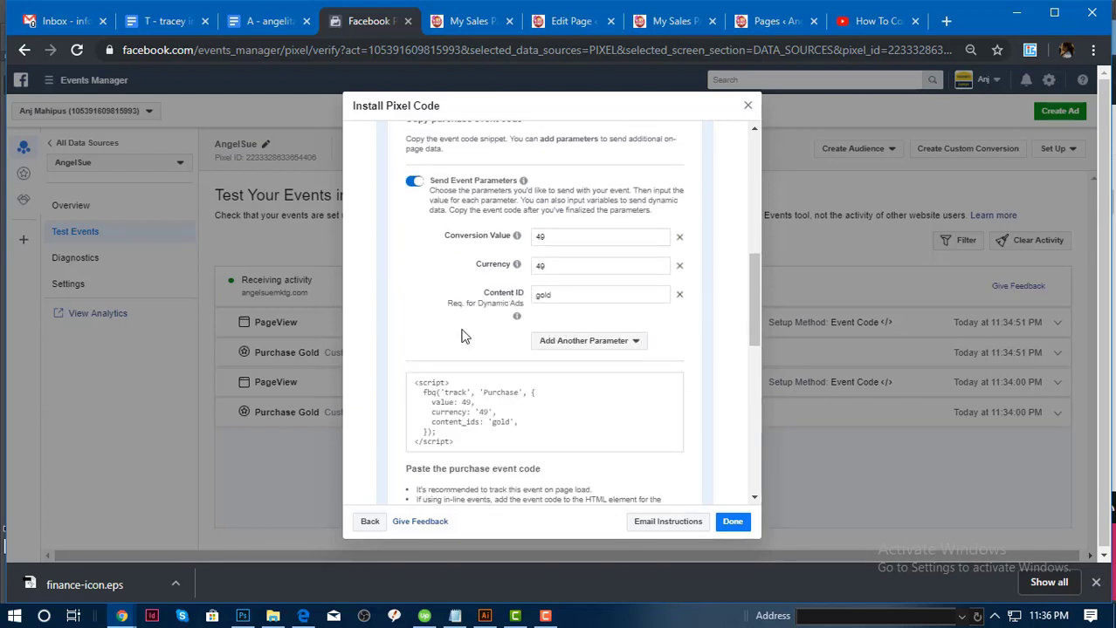
Copy the button ID addToCartButton from the sample Purchase code and add it as the Purchase Now button's id on the WordPress sales page.
{"action": "scroll", "coordinate": [461, 333], "scroll_direction": "down", "scroll_amount": 2}
{"action": "left_click_drag", "start_coordinate": [465, 372], "coordinate": [529, 372]}
{"action": "key", "text": "ctrl+c"}
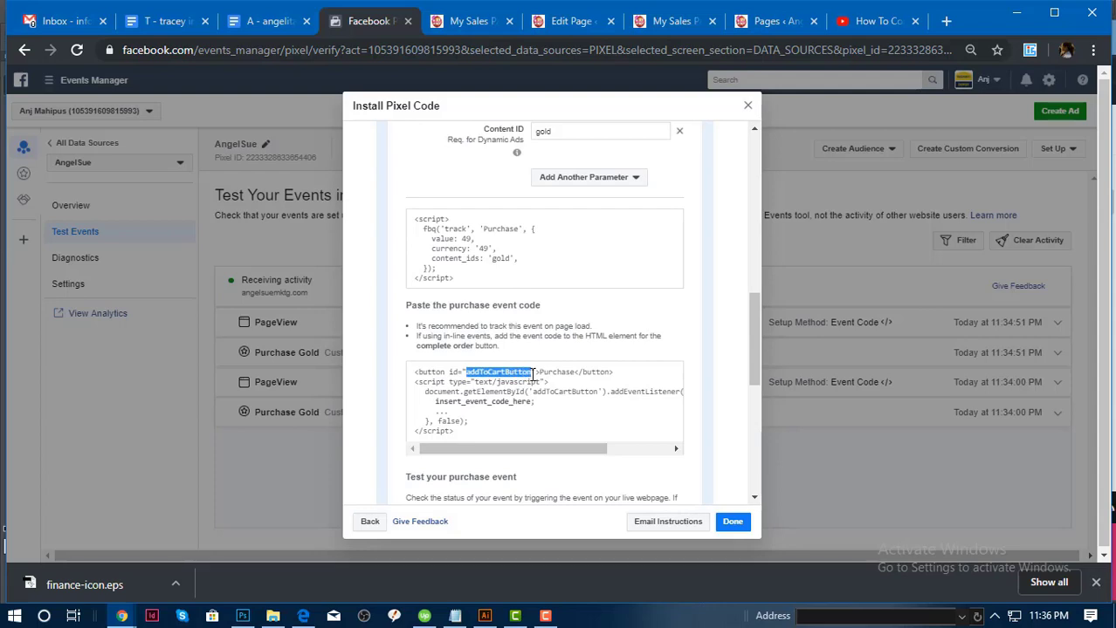
{"action": "left_click", "coordinate": [572, 21]}
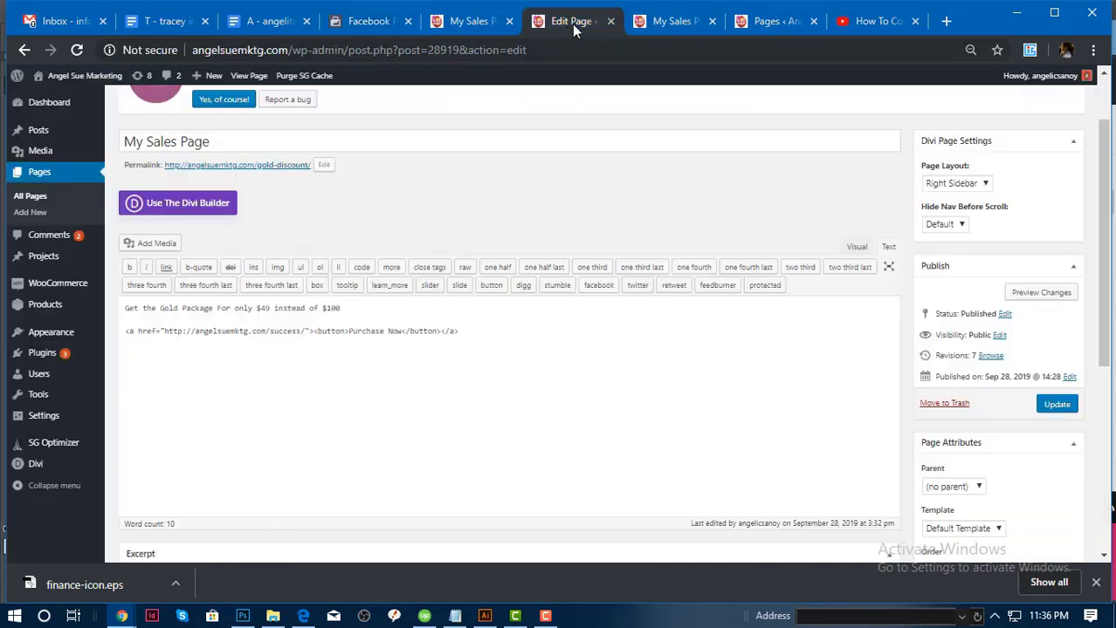
{"action": "left_click", "coordinate": [344, 332]}
{"action": "type", "text": "id"}
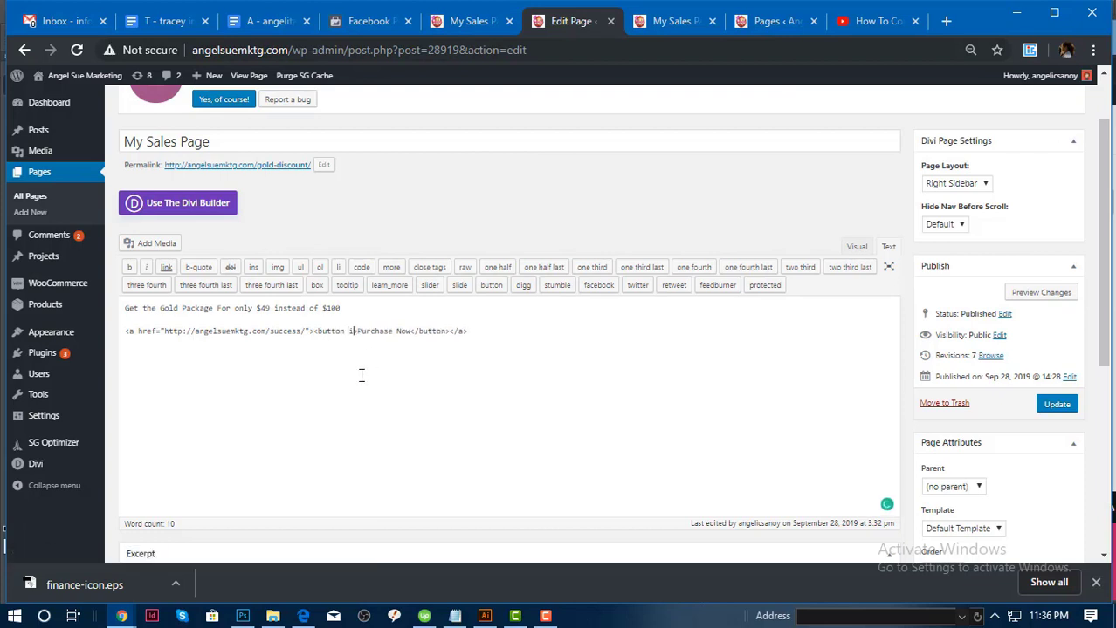
{"action": "type", "text": "=\"\""}
{"action": "key", "text": "ctrl+v"}
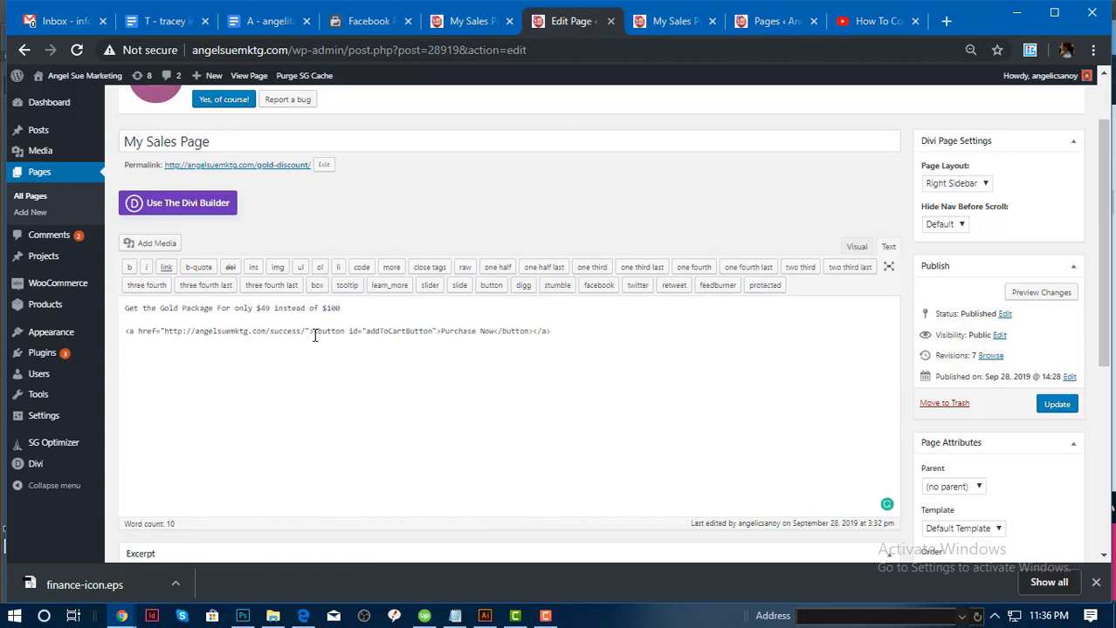
Check the button's new id in the HTML, update the sales page and view the published page.
{"action": "left_click_drag", "start_coordinate": [354, 331], "coordinate": [449, 332]}
{"action": "left_click", "coordinate": [449, 331]}
{"action": "left_click_drag", "start_coordinate": [366, 333], "coordinate": [437, 330]}
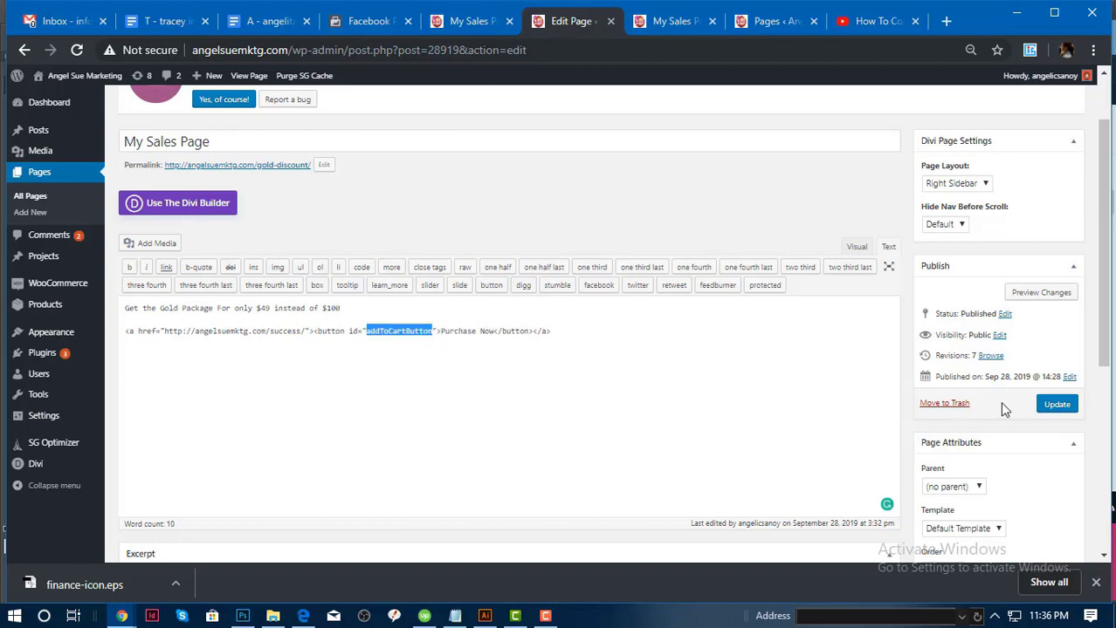
{"action": "left_click", "coordinate": [1056, 405]}
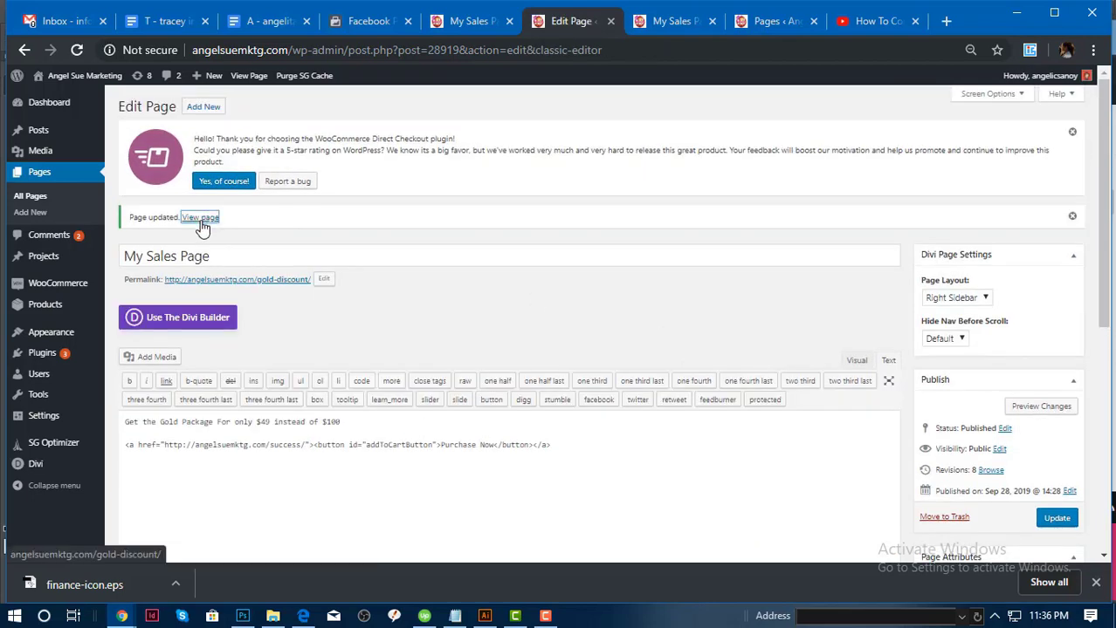
{"action": "left_click", "coordinate": [201, 218]}
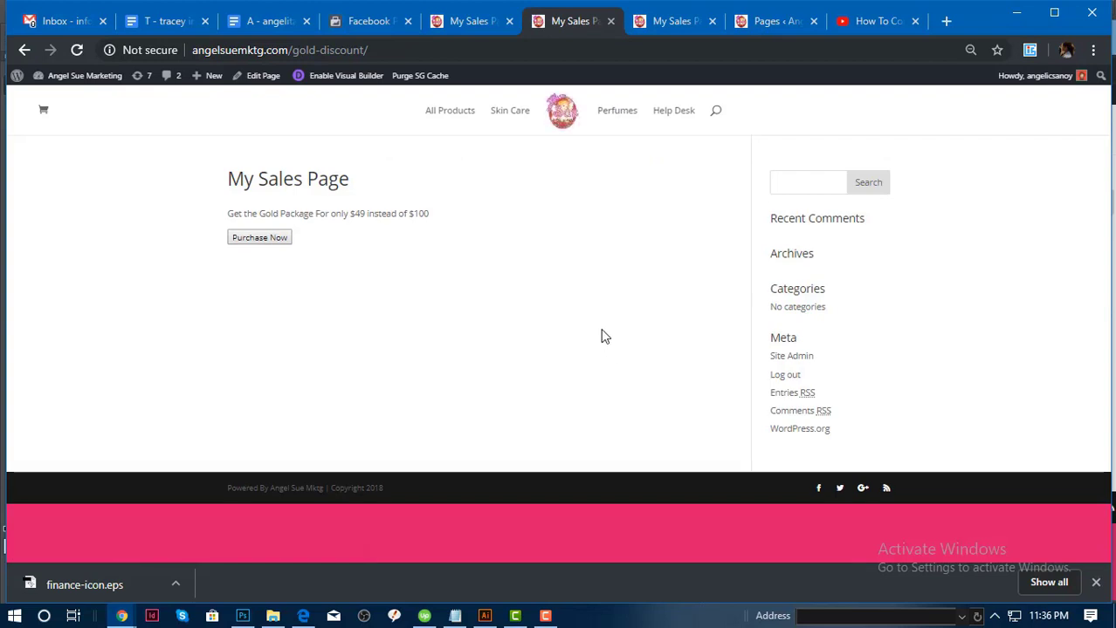
Copy the sample click-listener script block from the Purchase event instructions in Events Manager and return to the sales page.
{"action": "left_click", "coordinate": [340, 20]}
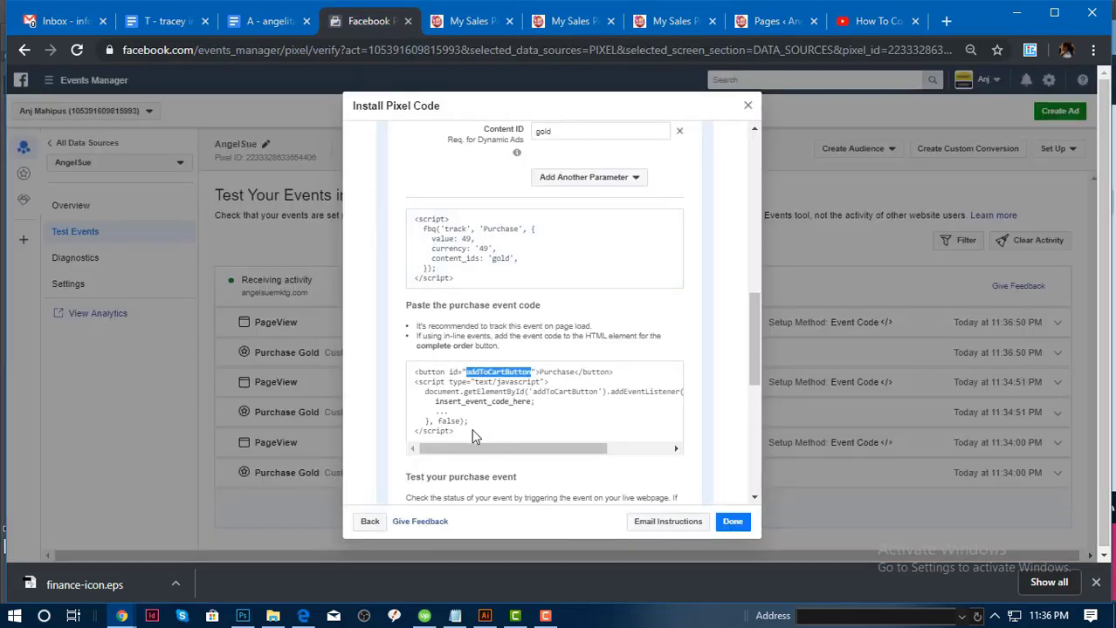
{"action": "left_click_drag", "start_coordinate": [474, 437], "coordinate": [416, 385]}
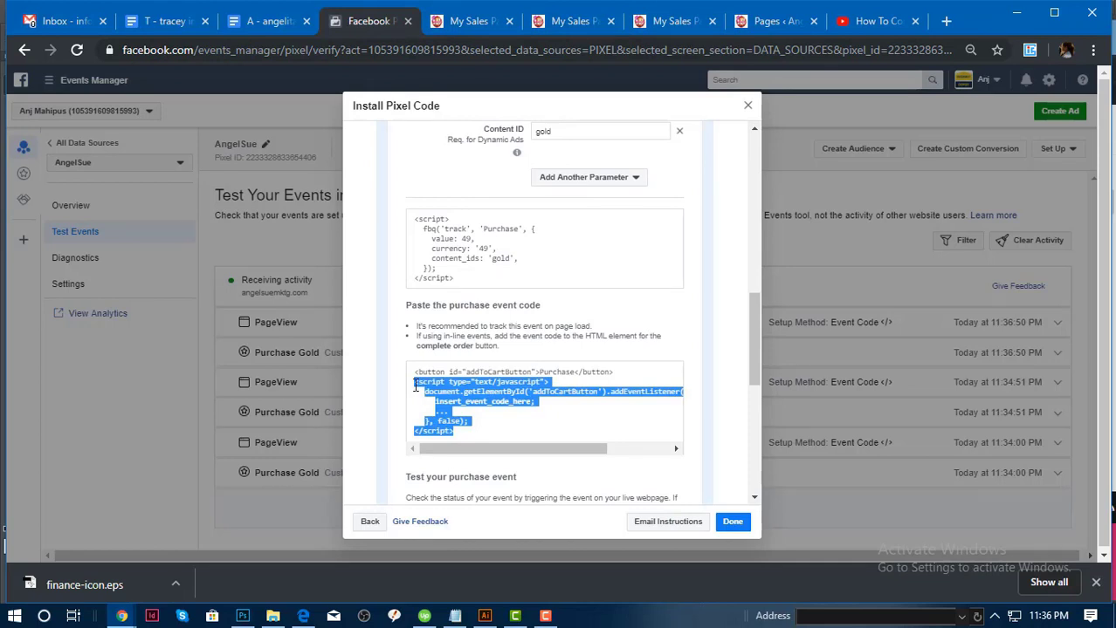
{"action": "left_click", "coordinate": [580, 23]}
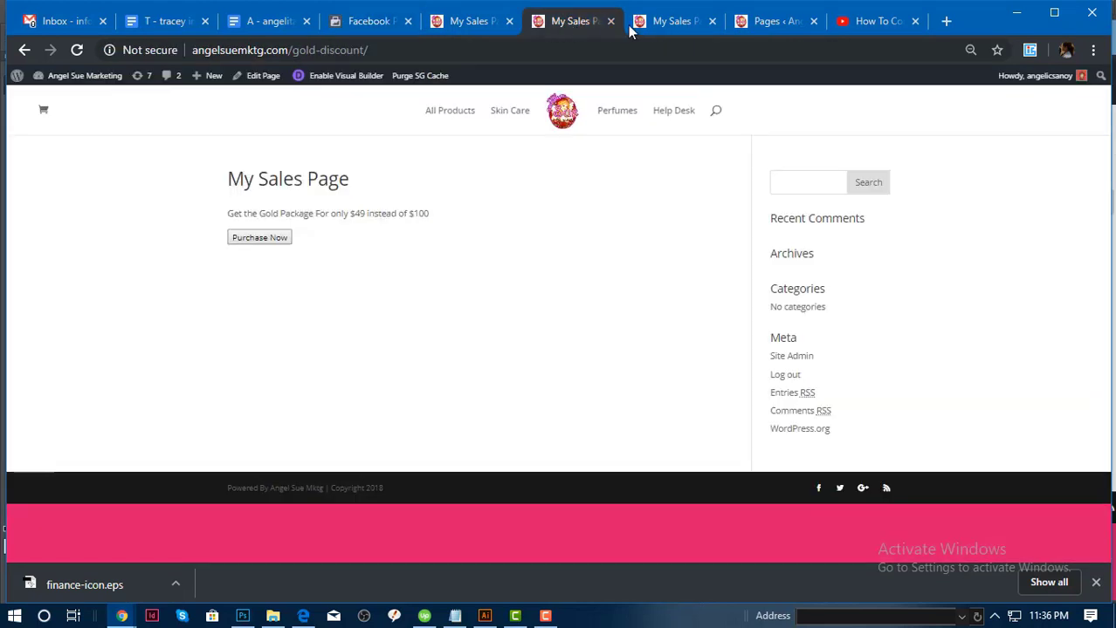
{"action": "left_click", "coordinate": [659, 24]}
{"action": "left_click", "coordinate": [477, 24]}
{"action": "left_click", "coordinate": [559, 24]}
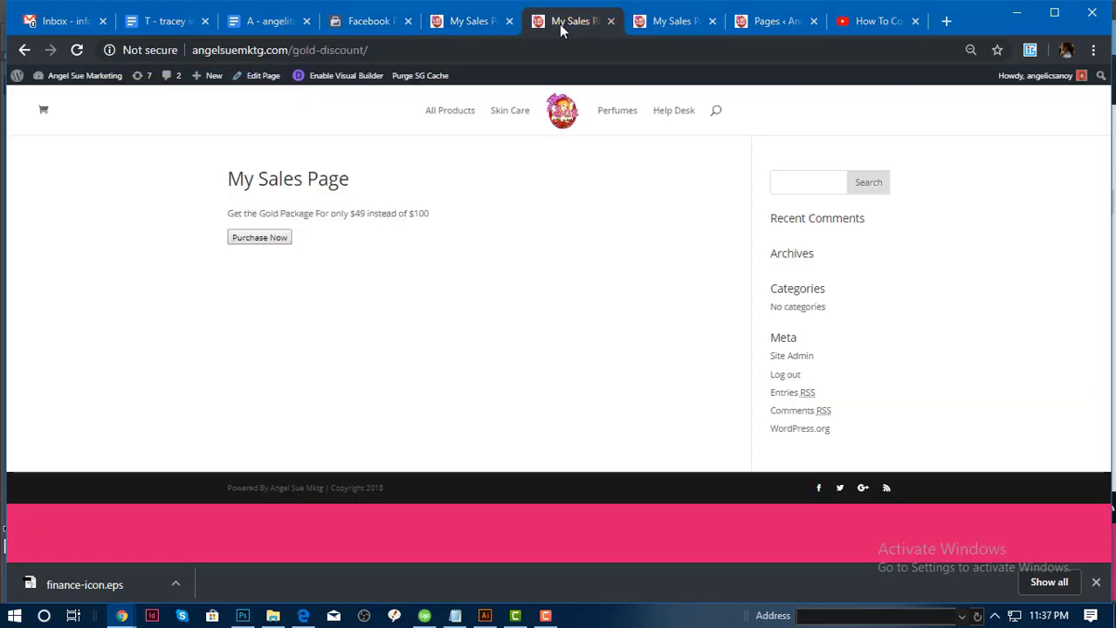
{"action": "mouse_move", "coordinate": [105, 76]}
{"action": "right_click", "coordinate": [77, 92]}
{"action": "left_click", "coordinate": [131, 102]}
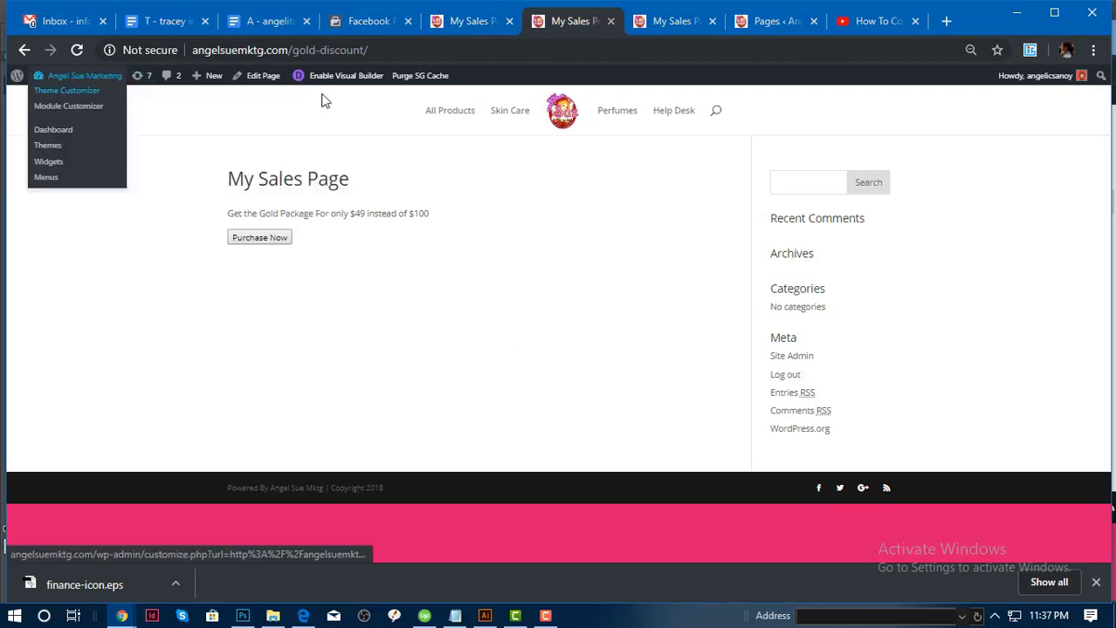
{"action": "left_click", "coordinate": [604, 29]}
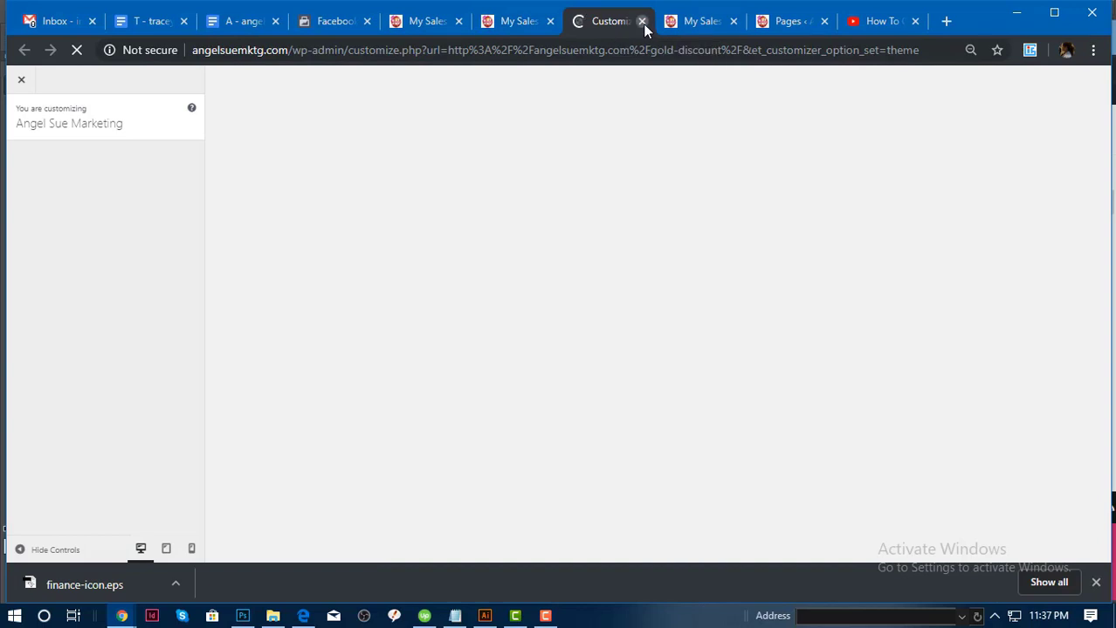
{"action": "left_click", "coordinate": [641, 21]}
{"action": "left_click", "coordinate": [495, 26]}
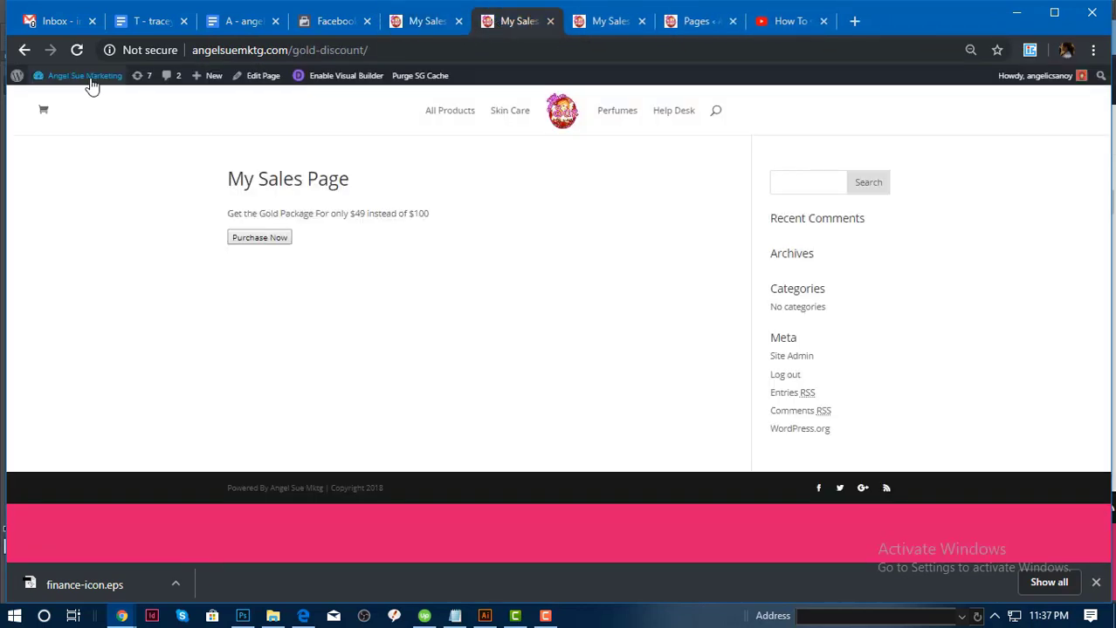
Go to the site's wp-admin dashboard and open the Success page from the page list for editing.
{"action": "left_click_drag", "start_coordinate": [293, 50], "coordinate": [522, 45]}
{"action": "type", "text": "w"}
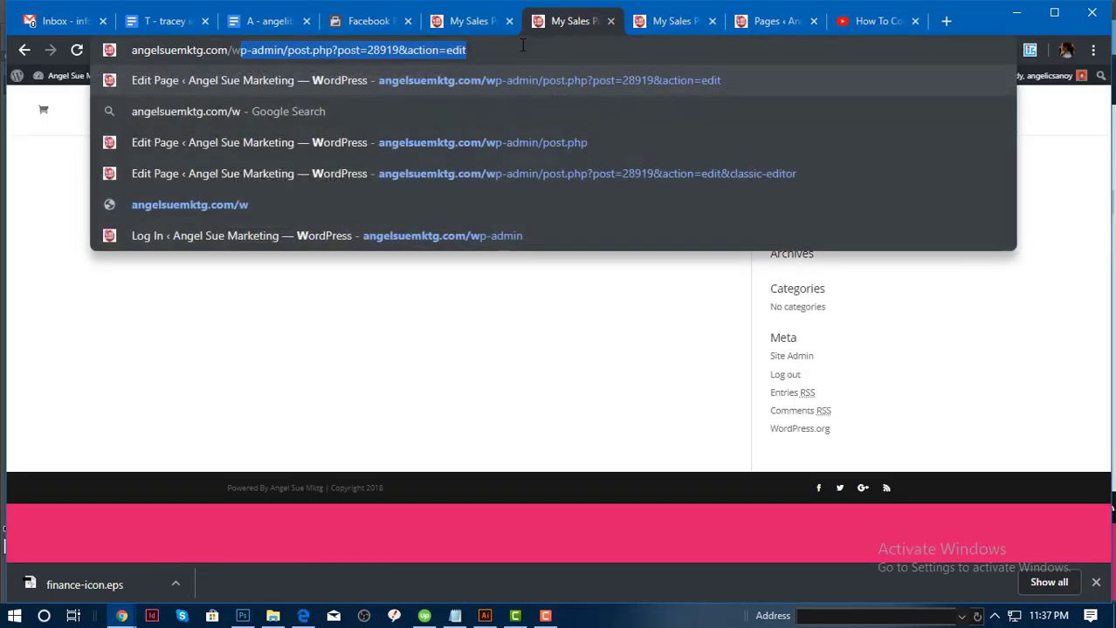
{"action": "type", "text": "p-admin"}
{"action": "key", "text": "Return"}
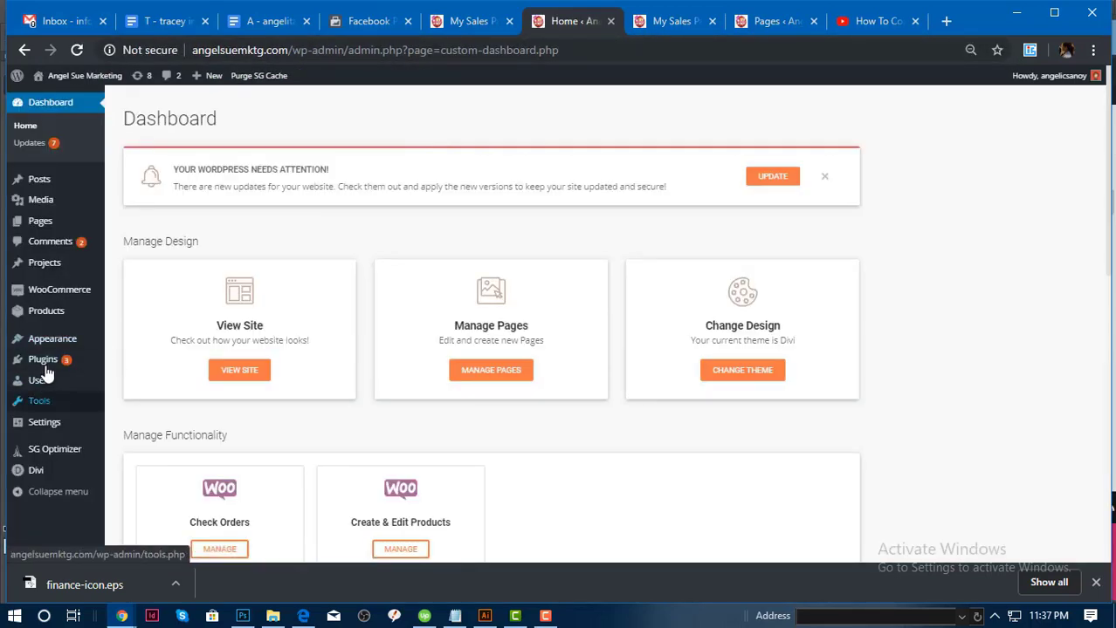
{"action": "left_click", "coordinate": [131, 225]}
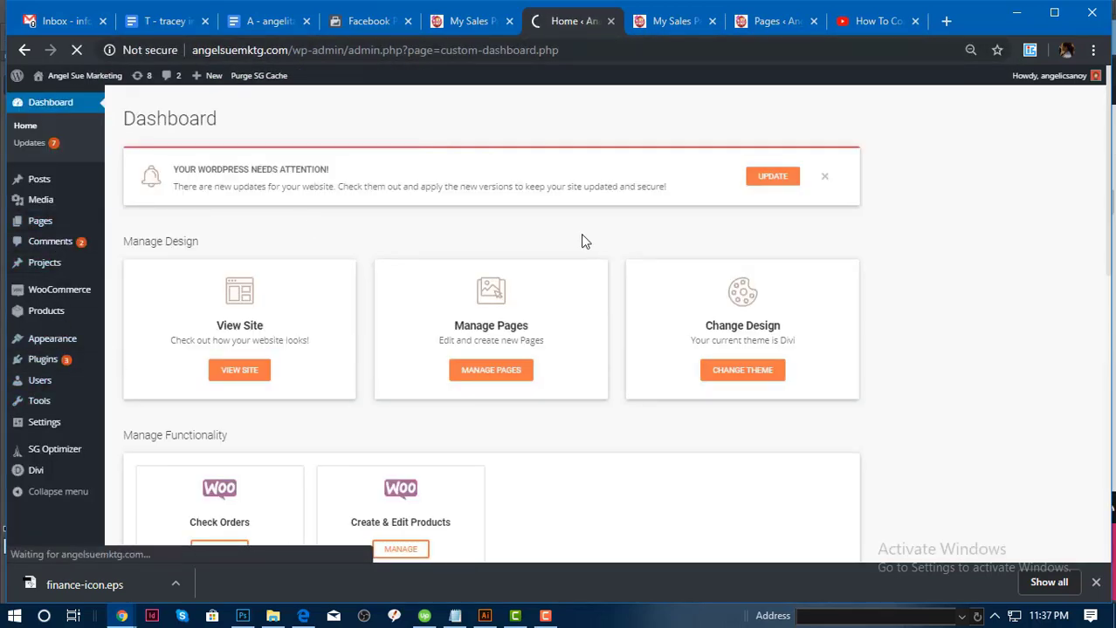
{"action": "scroll", "coordinate": [279, 384], "scroll_direction": "down", "scroll_amount": 2}
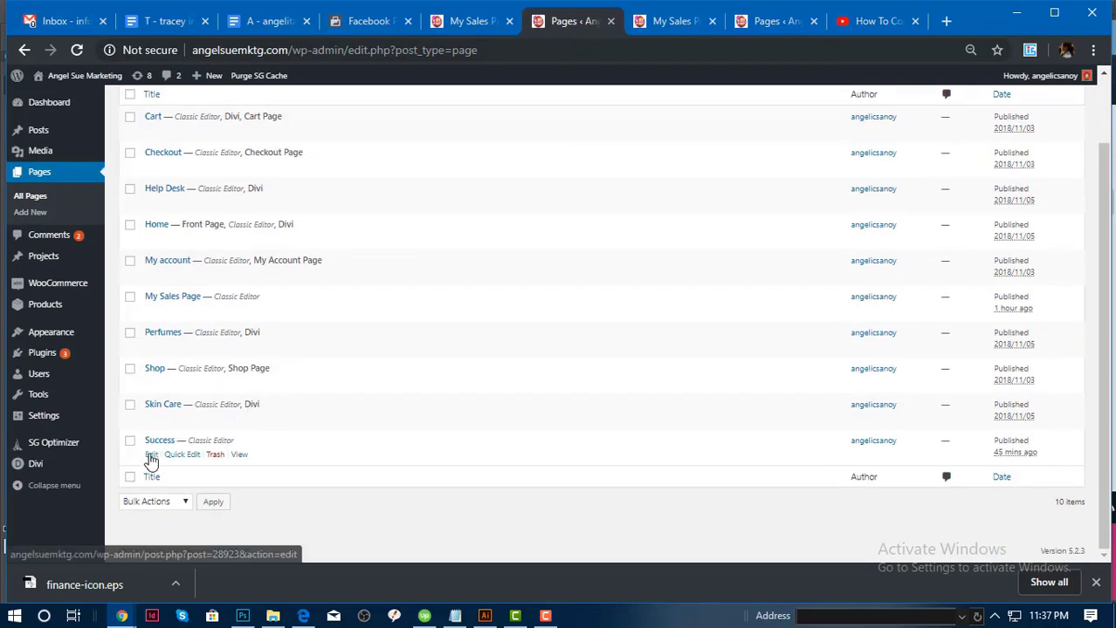
{"action": "left_click", "coordinate": [151, 454]}
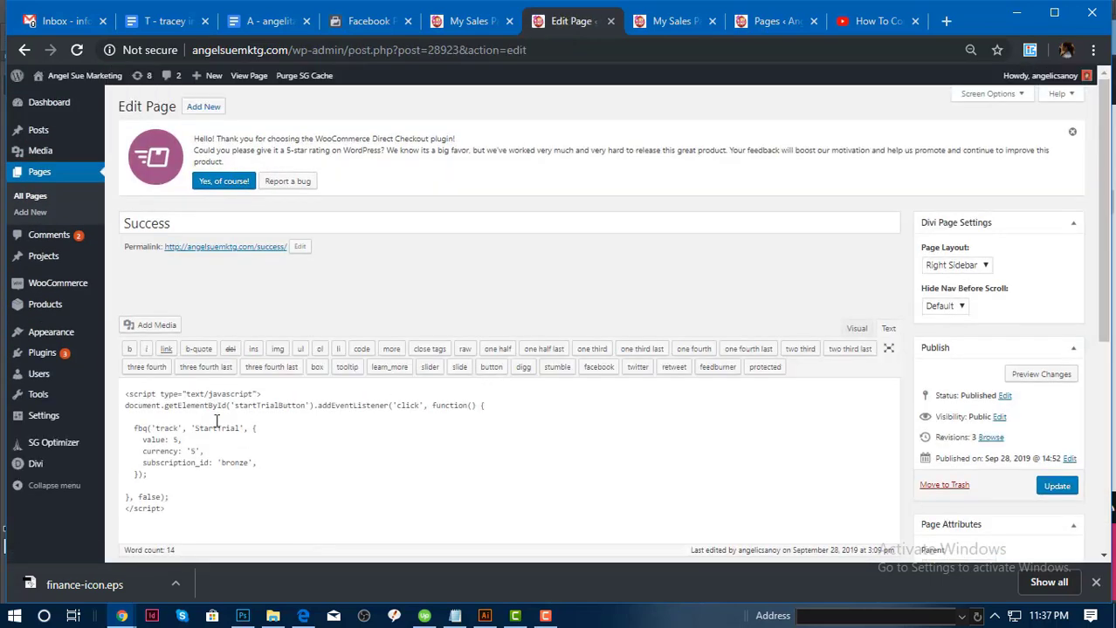
Replace the StartTrial script in the Success page's HTML with the copied addToCartButton click-listener script.
{"action": "left_click_drag", "start_coordinate": [126, 434], "coordinate": [125, 412]}
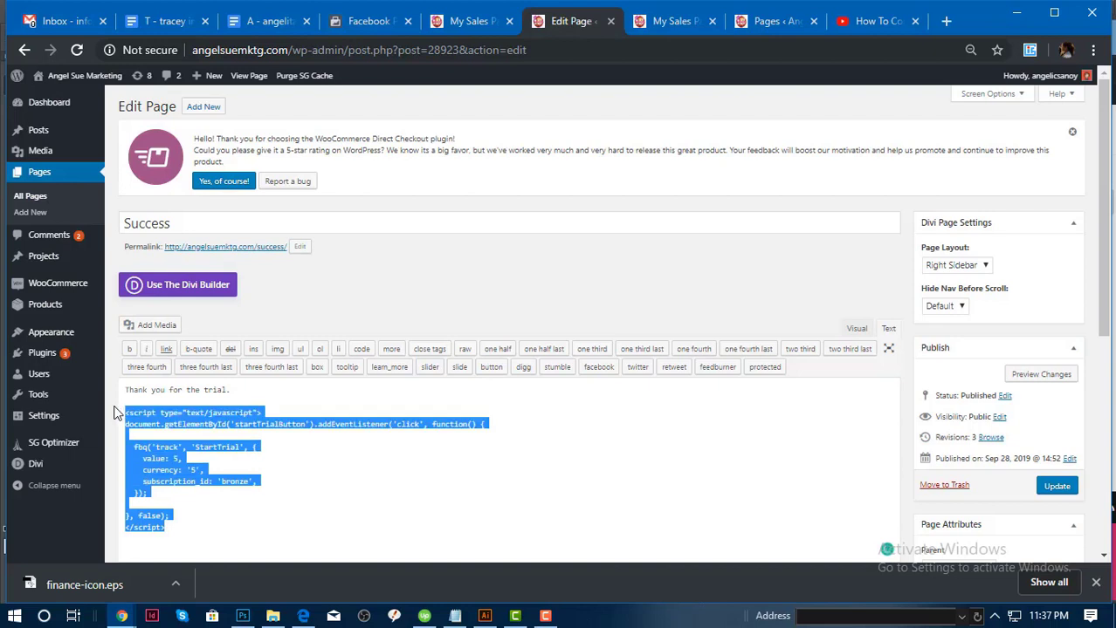
{"action": "key", "text": "BackSpace"}
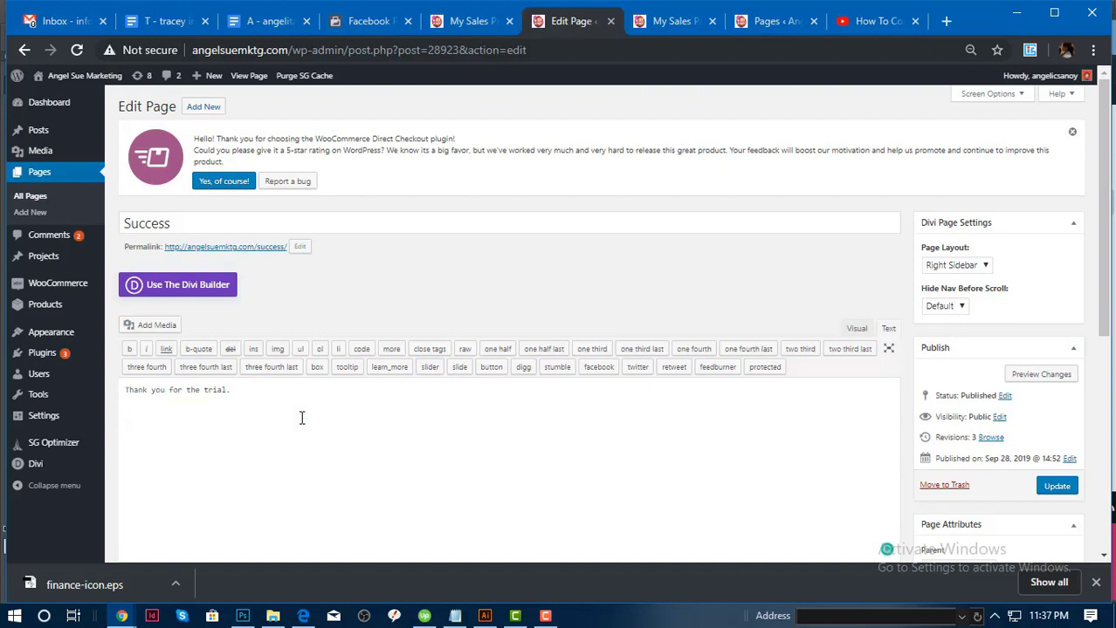
{"action": "type", "text": "<script type=\"text/javascript\"> document.getElementById('addToCartButton').addEventListener('click', function() { insert_event_code_here; ... }, false); </script>"}
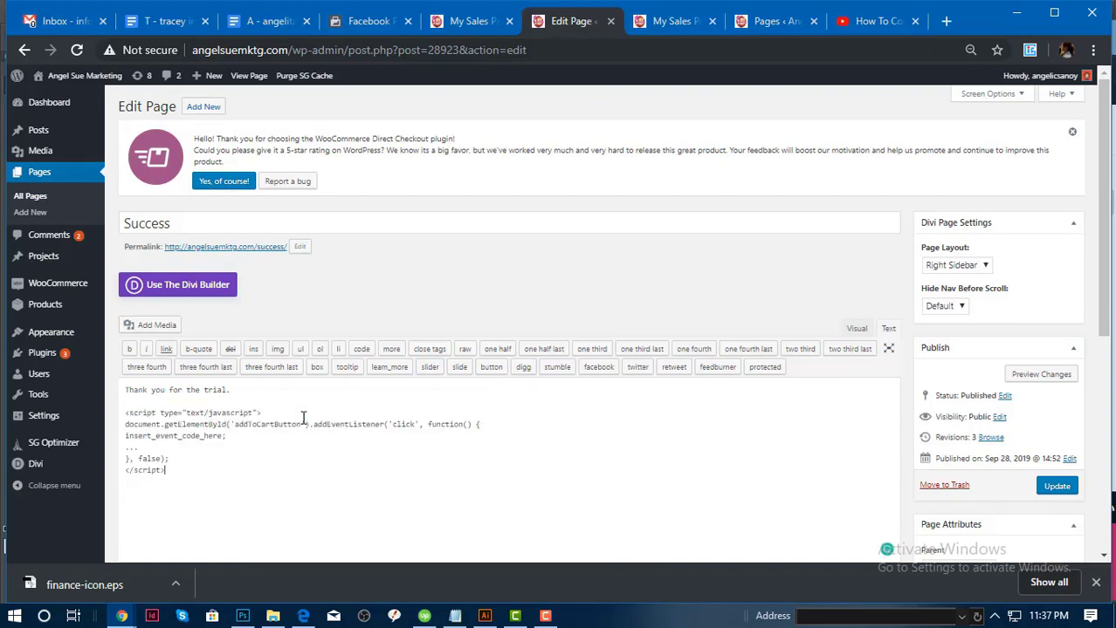
Reword the Success page message as "Thank you for purchasing the Gold Package" and delete the placeholder lines inside the script's click function.
{"action": "left_click_drag", "start_coordinate": [234, 390], "coordinate": [186, 391]}
{"action": "type", "text": "purchasing the Gold Package"}
{"action": "left_click", "coordinate": [247, 446]}
{"action": "left_click_drag", "start_coordinate": [154, 447], "coordinate": [125, 435]}
{"action": "key", "text": "BackSpace"}
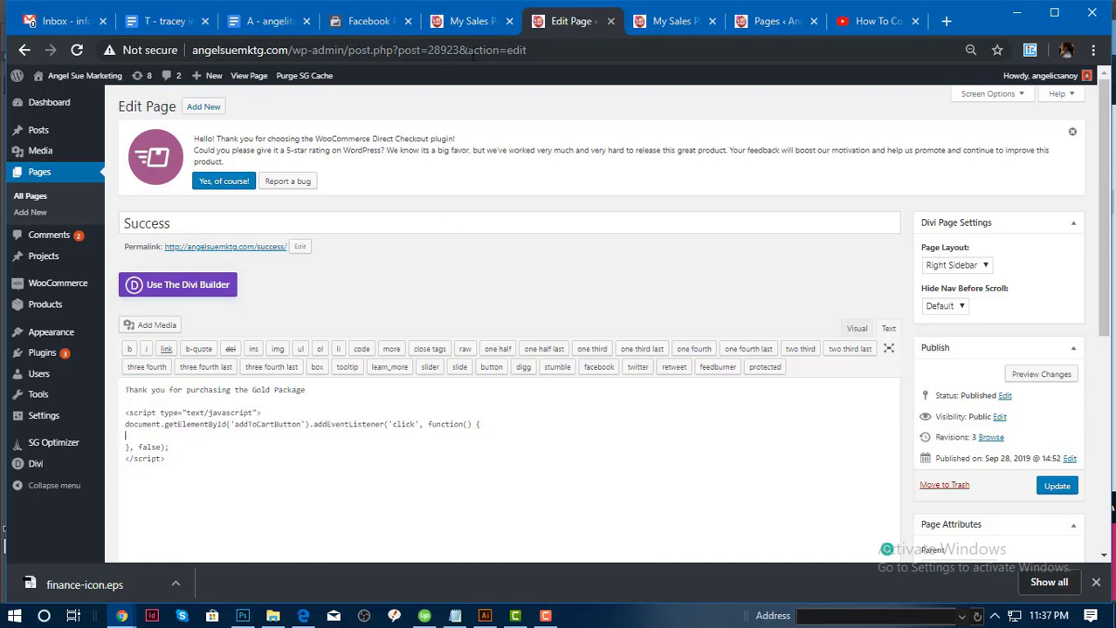
Copy the Purchase event code from the Events Manager instructions and paste it inside the click function in the Success page's HTML.
{"action": "left_click", "coordinate": [465, 21]}
{"action": "left_click", "coordinate": [371, 24]}
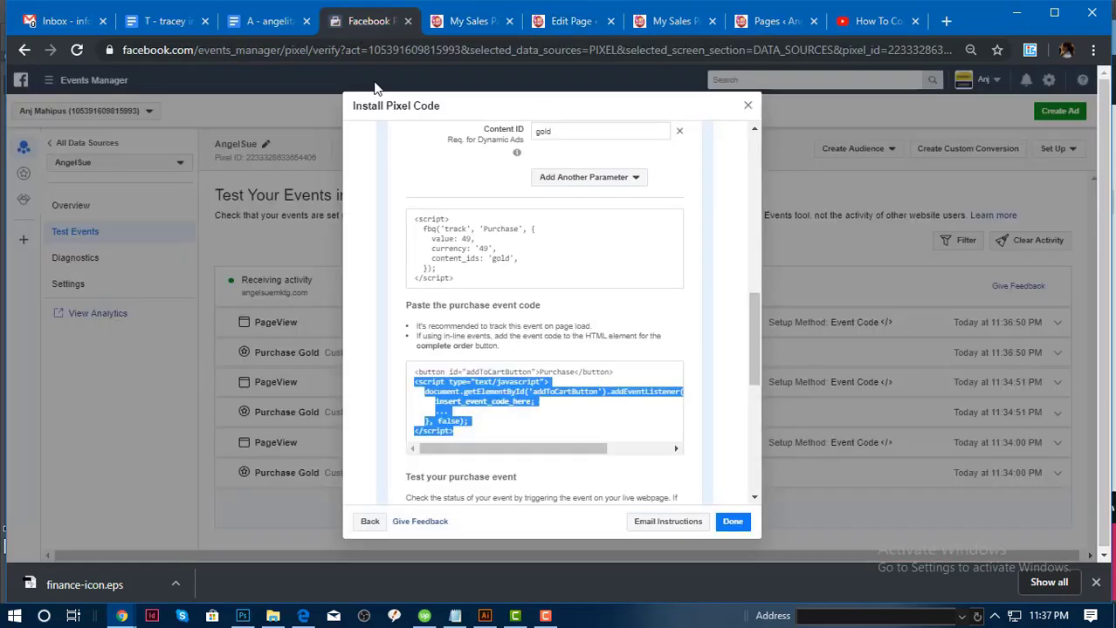
{"action": "left_click", "coordinate": [427, 230]}
{"action": "left_click", "coordinate": [558, 23]}
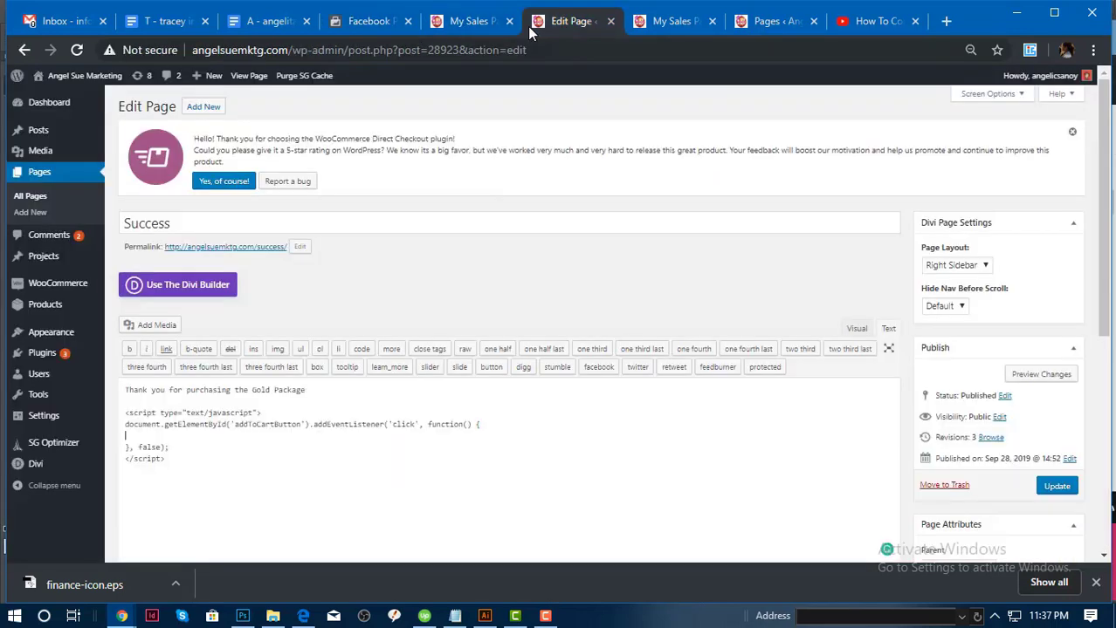
{"action": "key", "text": "ctrl+v"}
Remove the inner script tags around the pasted fbq Purchase call, then update and view the Success page.
{"action": "left_click_drag", "start_coordinate": [164, 436], "coordinate": [116, 442]}
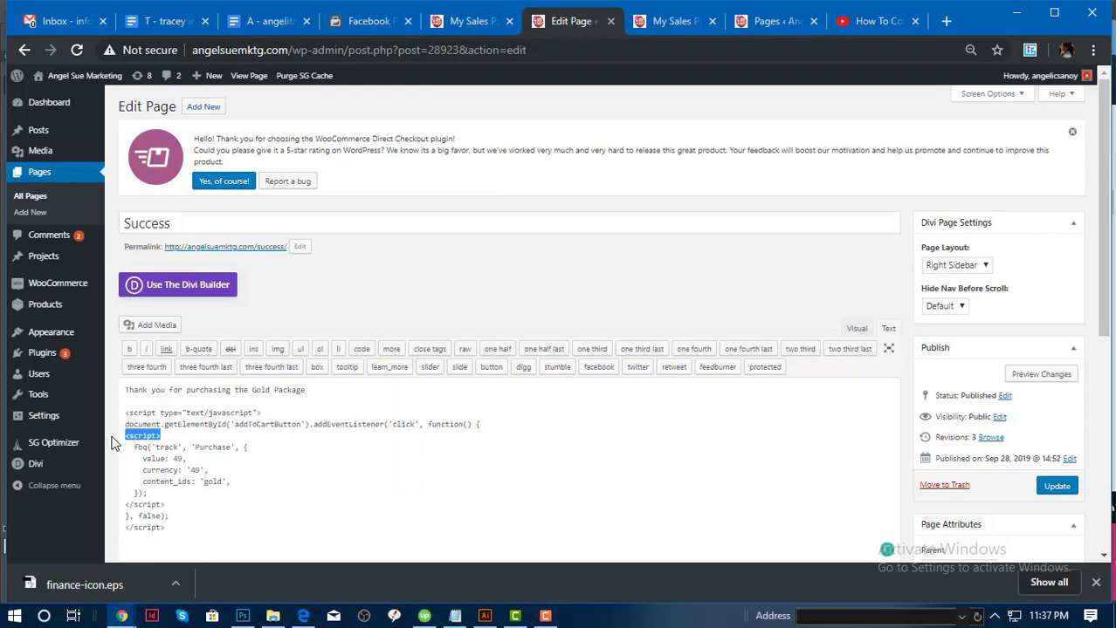
{"action": "key", "text": "BackSpace"}
{"action": "left_click_drag", "start_coordinate": [175, 506], "coordinate": [122, 504]}
{"action": "key", "text": "BackSpace"}
{"action": "scroll", "coordinate": [916, 454], "scroll_direction": "down", "scroll_amount": 2}
{"action": "left_click", "coordinate": [1057, 324]}
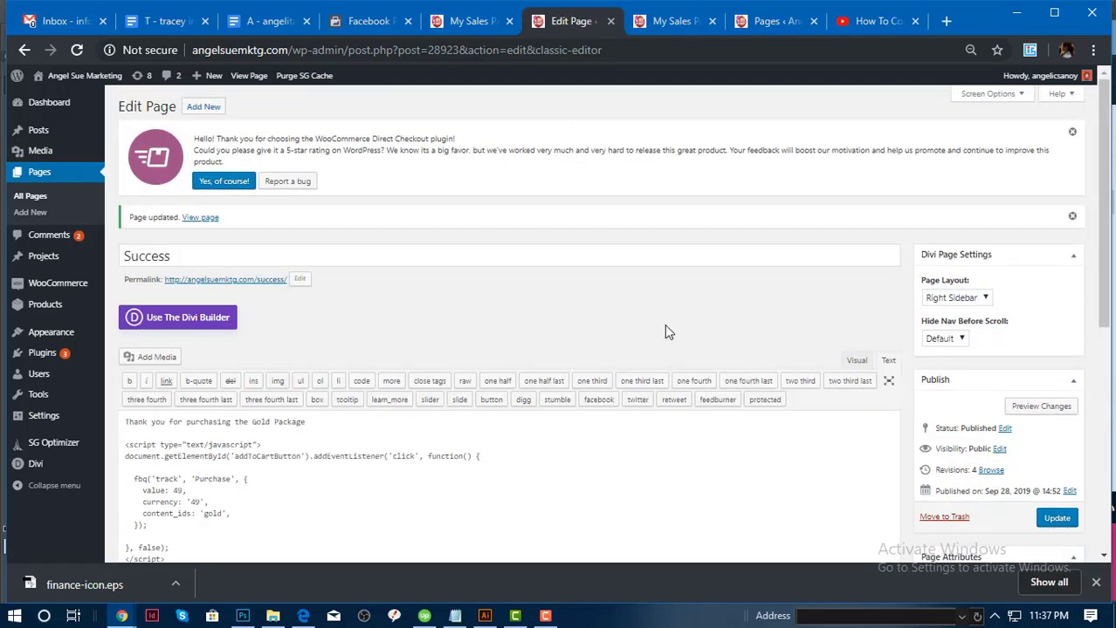
{"action": "left_click", "coordinate": [200, 217]}
Close the pixel code installation instructions in Events Manager and open the Event Setup Tool from the pixel's settings.
{"action": "left_click", "coordinate": [362, 21]}
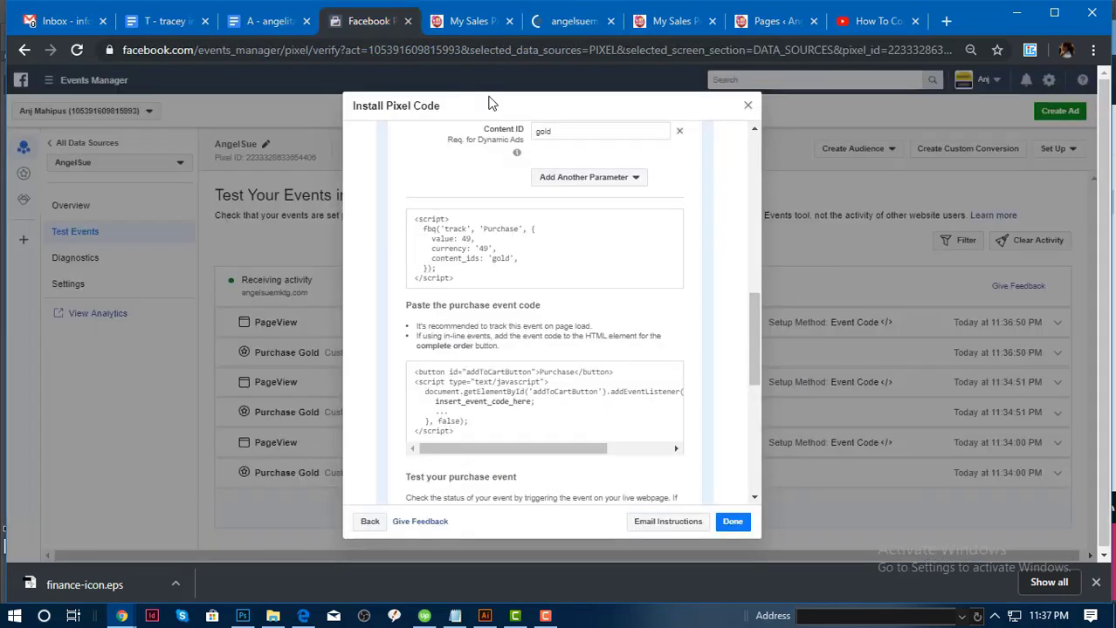
{"action": "scroll", "coordinate": [690, 489], "scroll_direction": "down", "scroll_amount": 10}
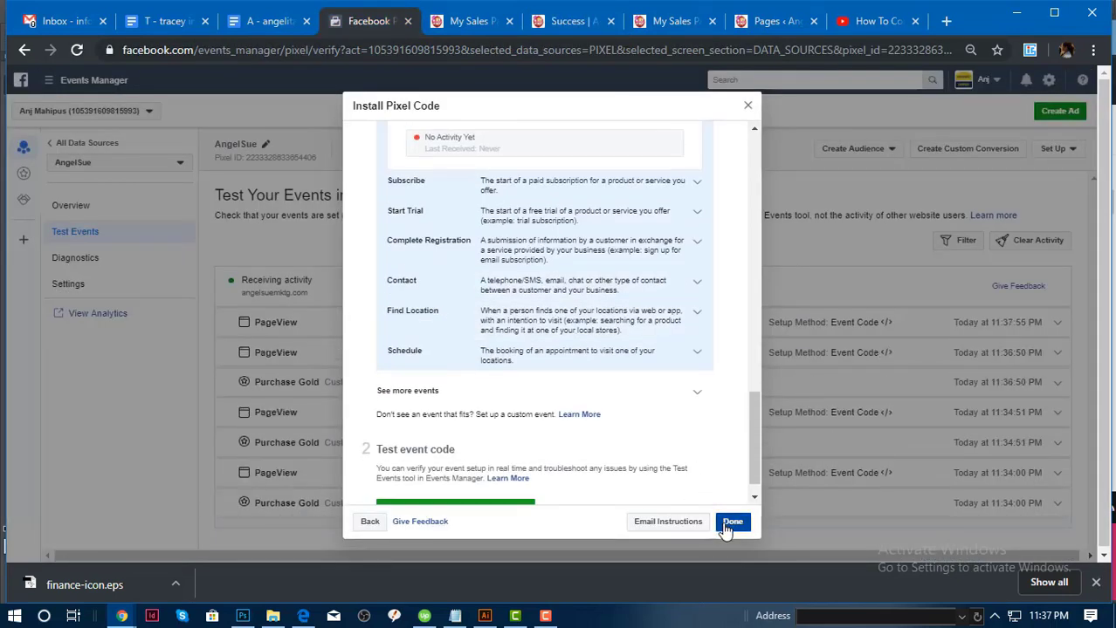
{"action": "left_click", "coordinate": [732, 522]}
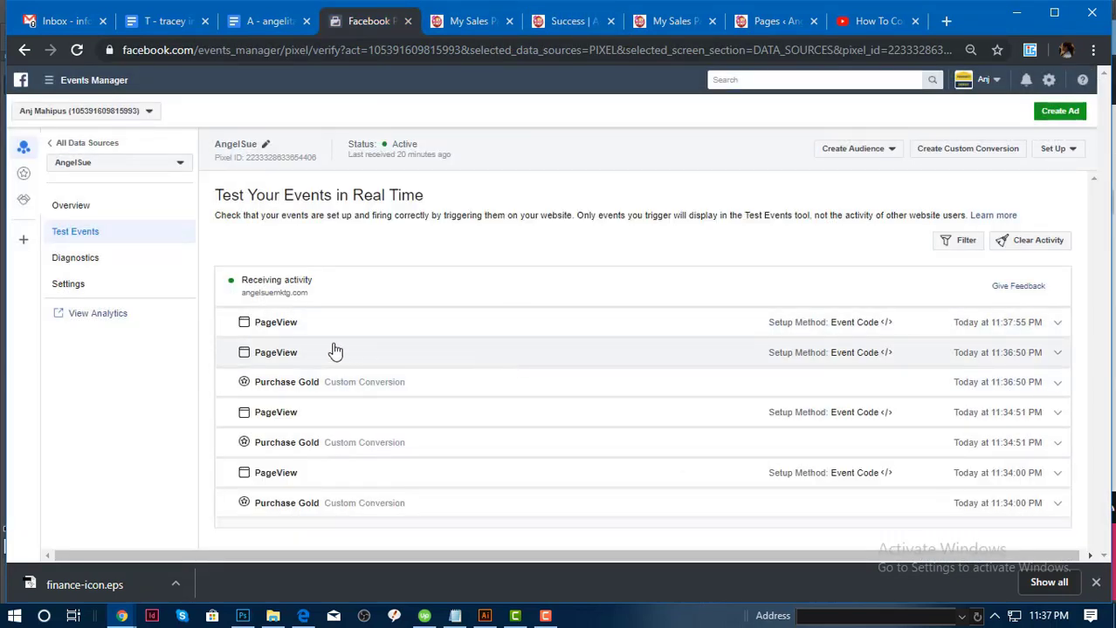
{"action": "left_click", "coordinate": [68, 286]}
{"action": "scroll", "coordinate": [339, 294], "scroll_direction": "down", "scroll_amount": 4}
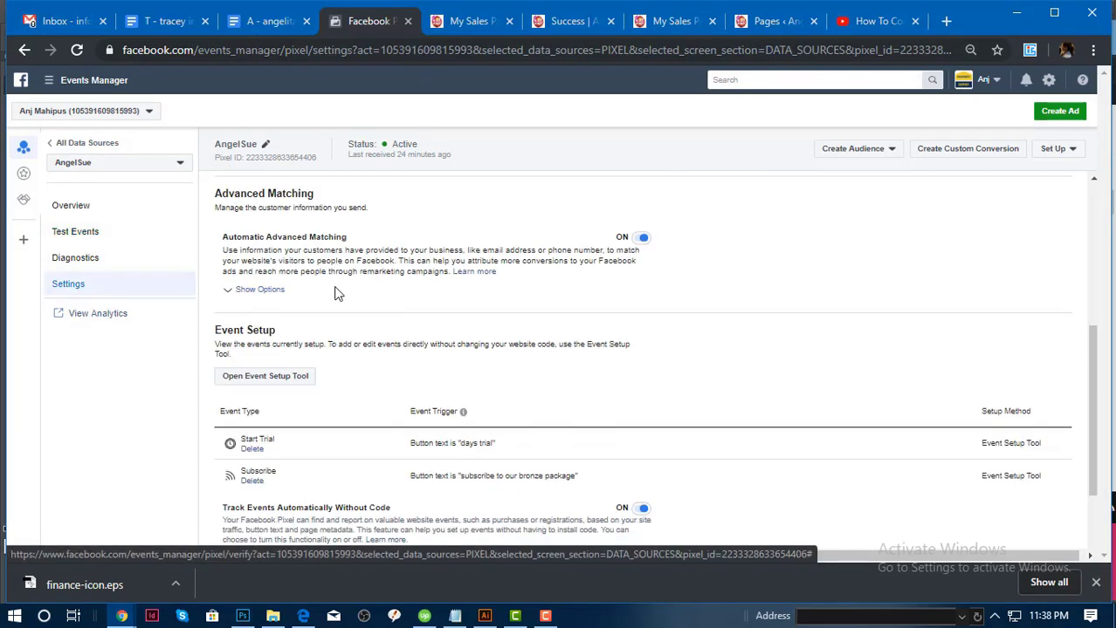
{"action": "scroll", "coordinate": [339, 294], "scroll_direction": "up", "scroll_amount": 1}
{"action": "scroll", "coordinate": [336, 288], "scroll_direction": "down", "scroll_amount": 2}
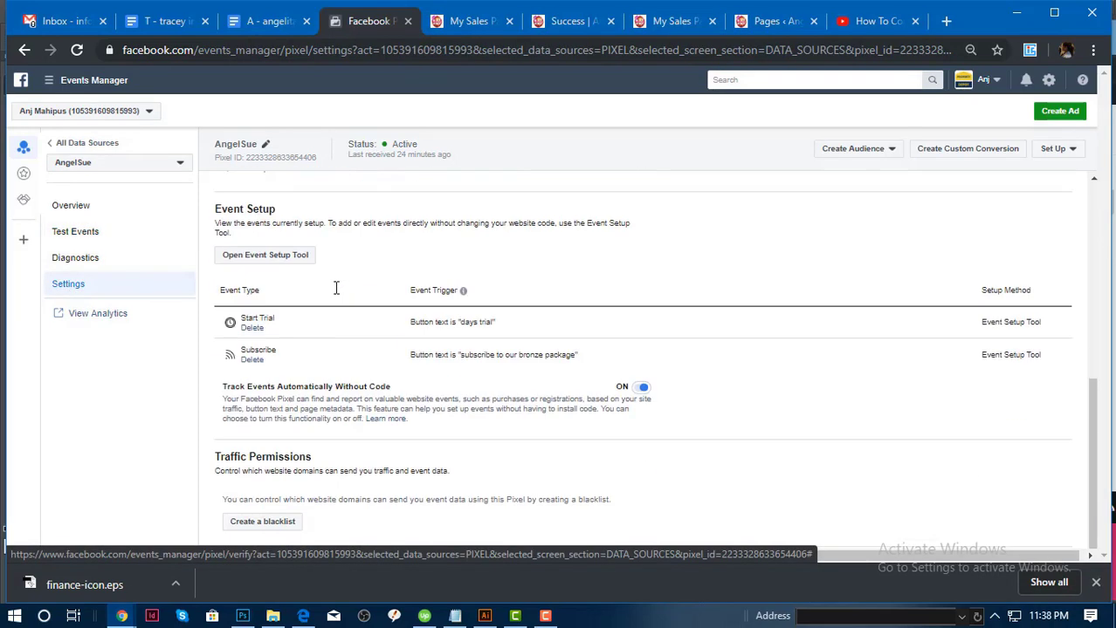
{"action": "left_click", "coordinate": [252, 262]}
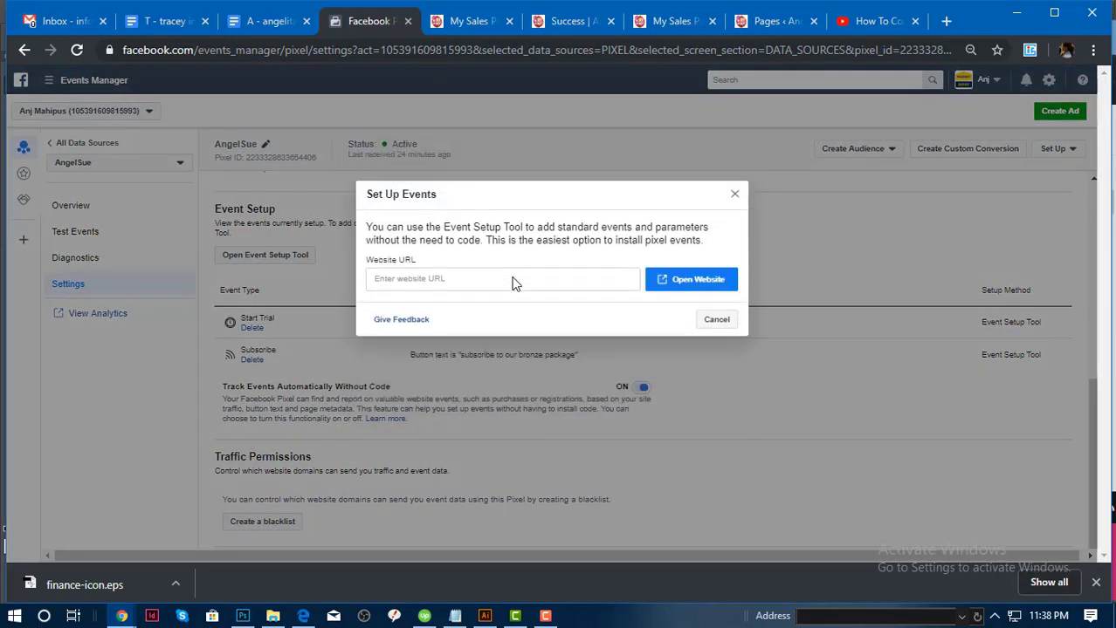
Copy the sales page URL angelsuemktg.com/gold-discount/ into the event setup and open that website with the Event Setup Tool.
{"action": "left_click", "coordinate": [462, 22]}
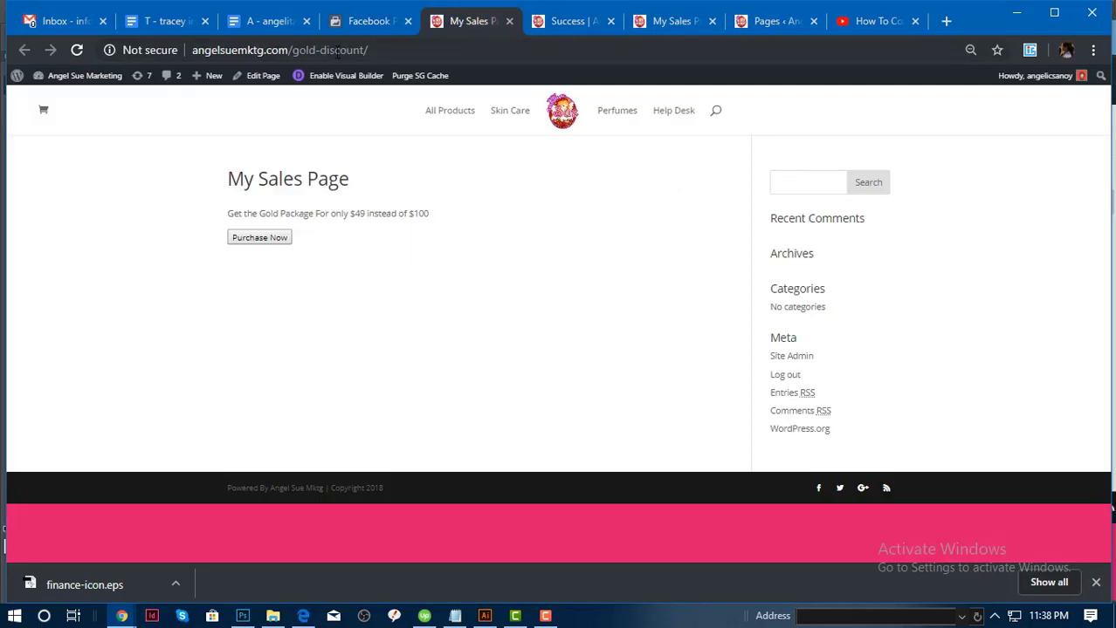
{"action": "left_click", "coordinate": [338, 51]}
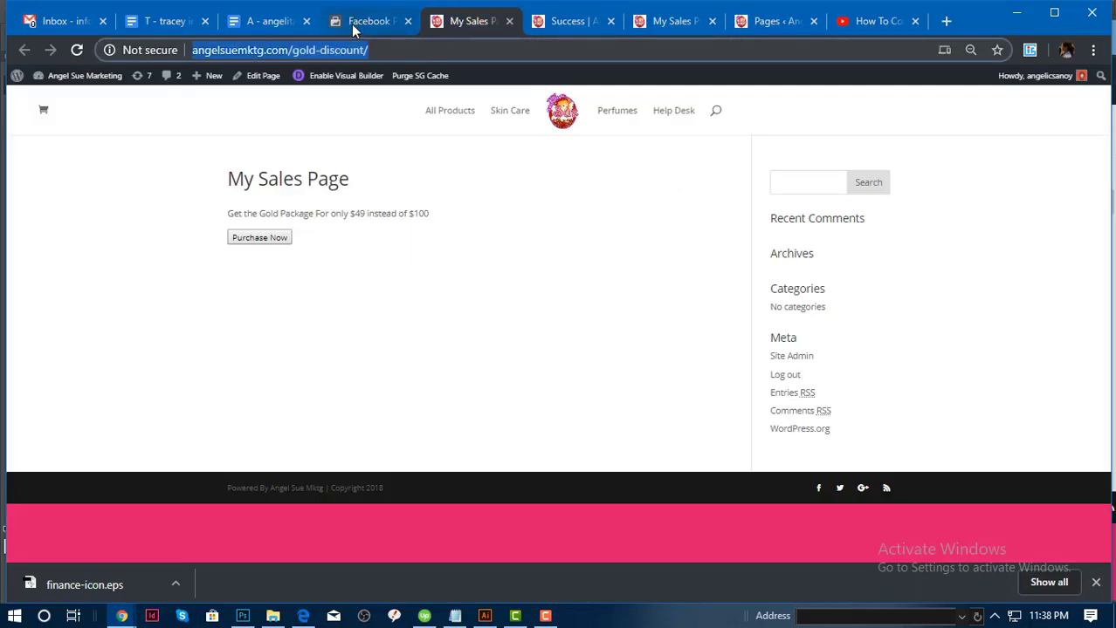
{"action": "left_click", "coordinate": [352, 23]}
{"action": "left_click", "coordinate": [424, 275]}
{"action": "key", "text": "ctrl+v"}
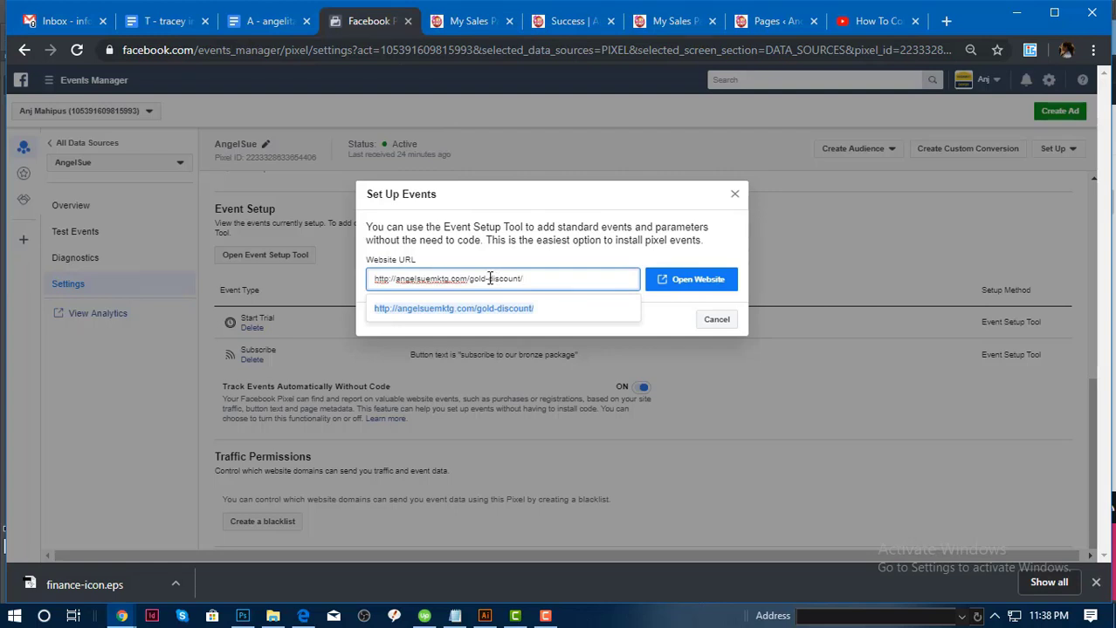
{"action": "left_click", "coordinate": [665, 279]}
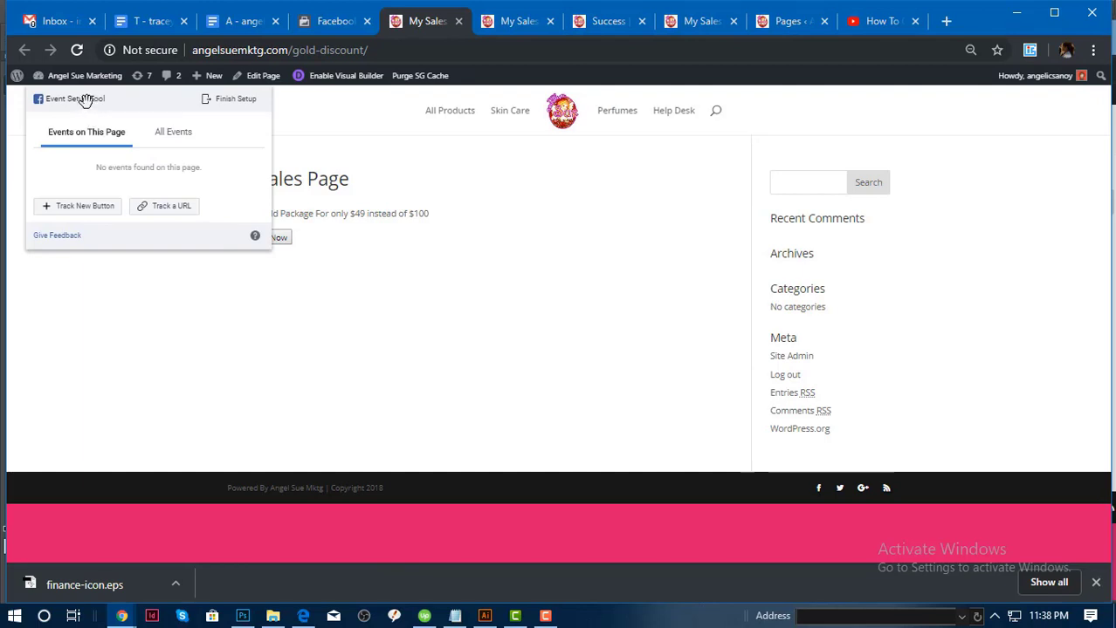
Track the Purchase Now button on the sales page as a Purchase event without including a value.
{"action": "left_click", "coordinate": [75, 216]}
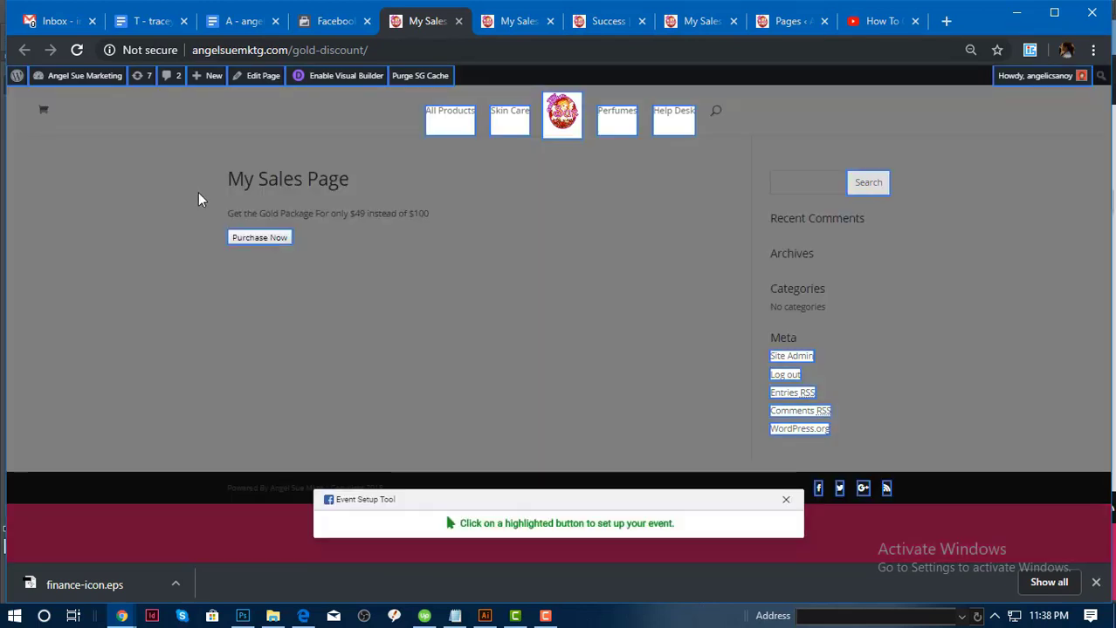
{"action": "left_click", "coordinate": [235, 240]}
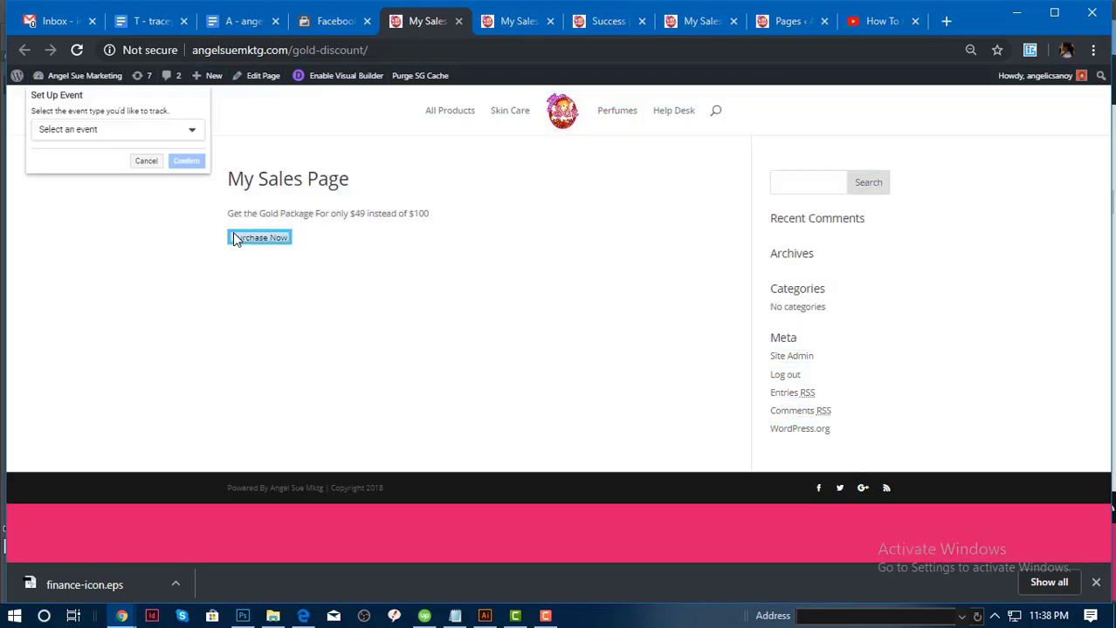
{"action": "left_click", "coordinate": [109, 135]}
{"action": "scroll", "coordinate": [110, 210], "scroll_direction": "down", "scroll_amount": 2}
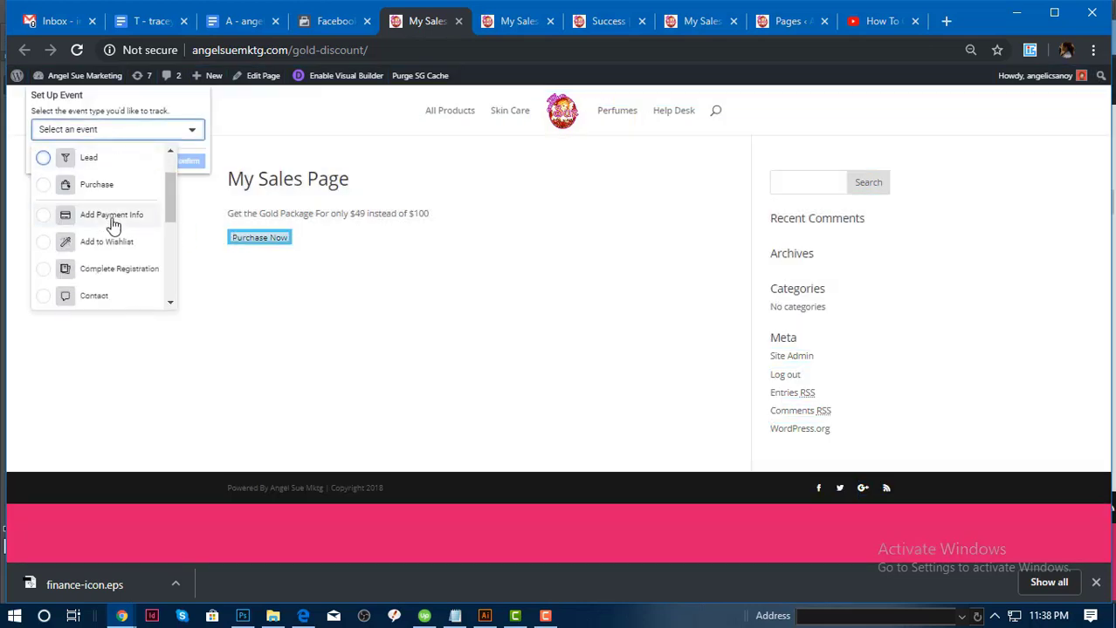
{"action": "left_click", "coordinate": [98, 163]}
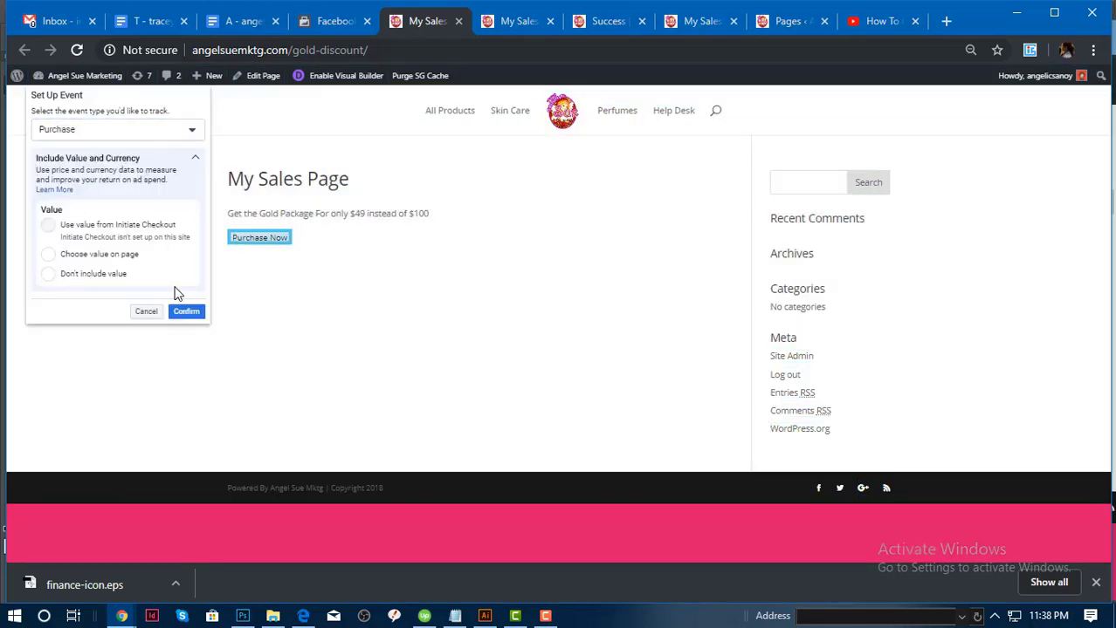
{"action": "left_click", "coordinate": [48, 274]}
{"action": "left_click", "coordinate": [179, 313]}
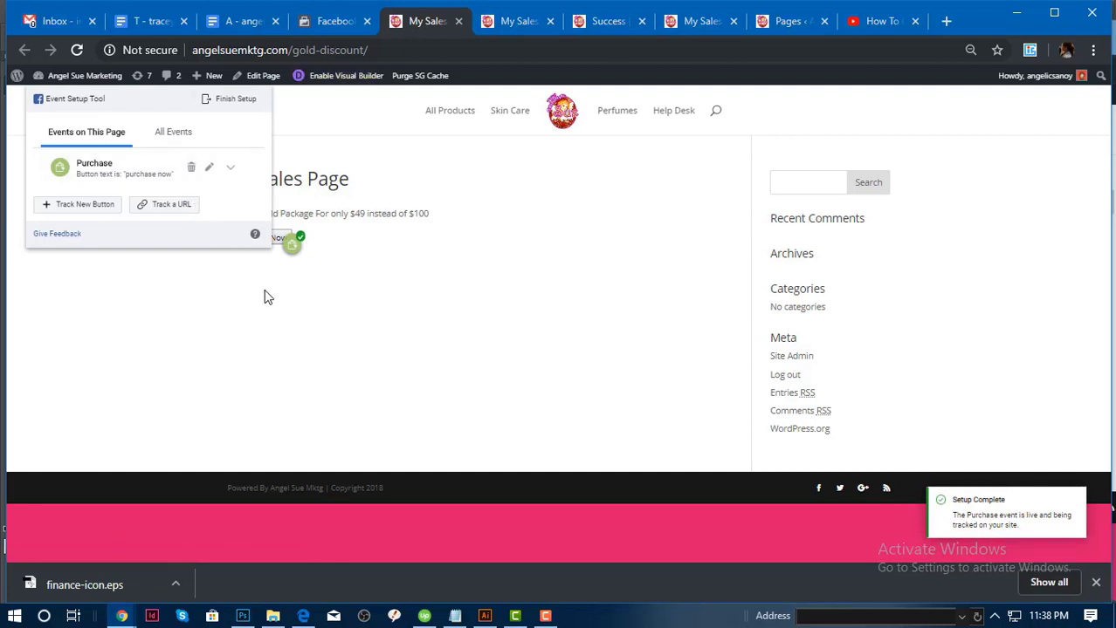
Finish the event setup with positive feedback on the tool and proceed to Test Events in Events Manager.
{"action": "left_click", "coordinate": [223, 99]}
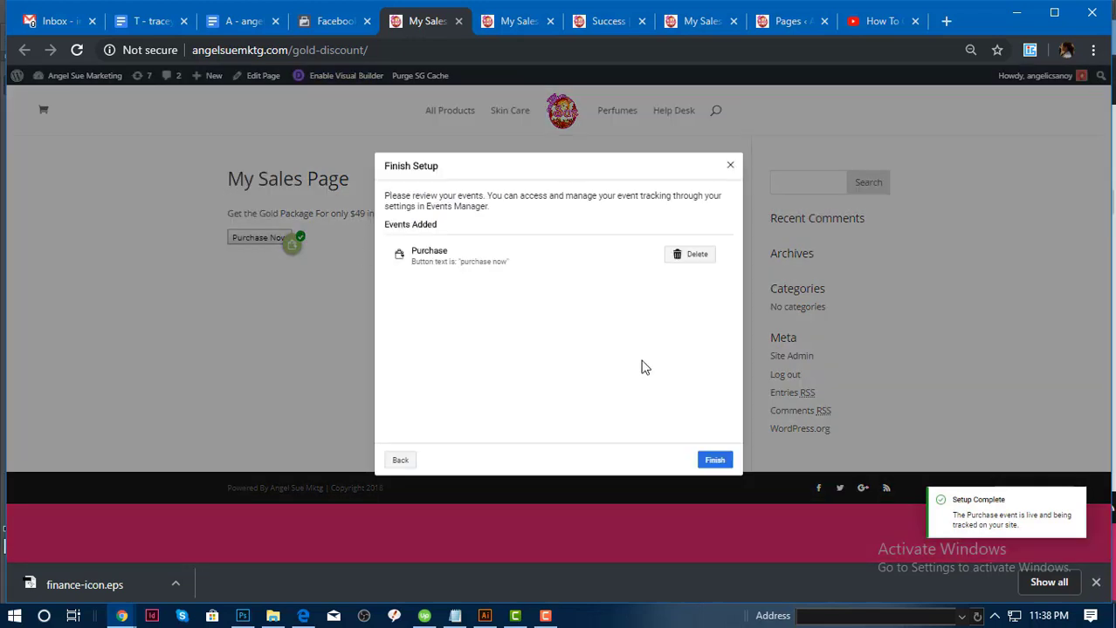
{"action": "left_click", "coordinate": [715, 460]}
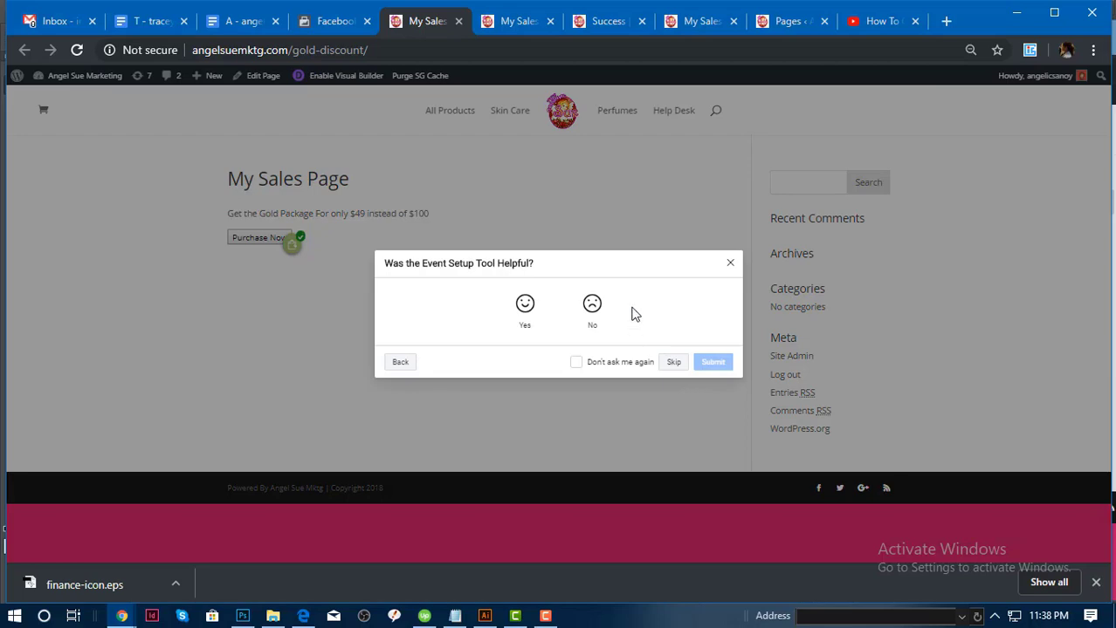
{"action": "left_click", "coordinate": [532, 323]}
{"action": "left_click", "coordinate": [716, 402]}
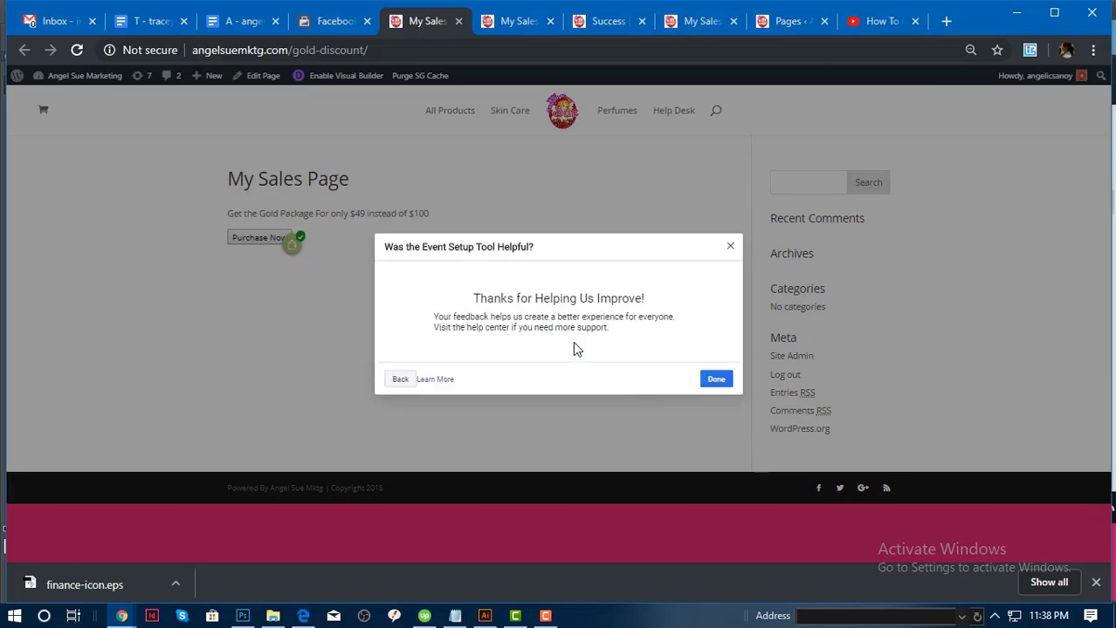
{"action": "left_click", "coordinate": [716, 381]}
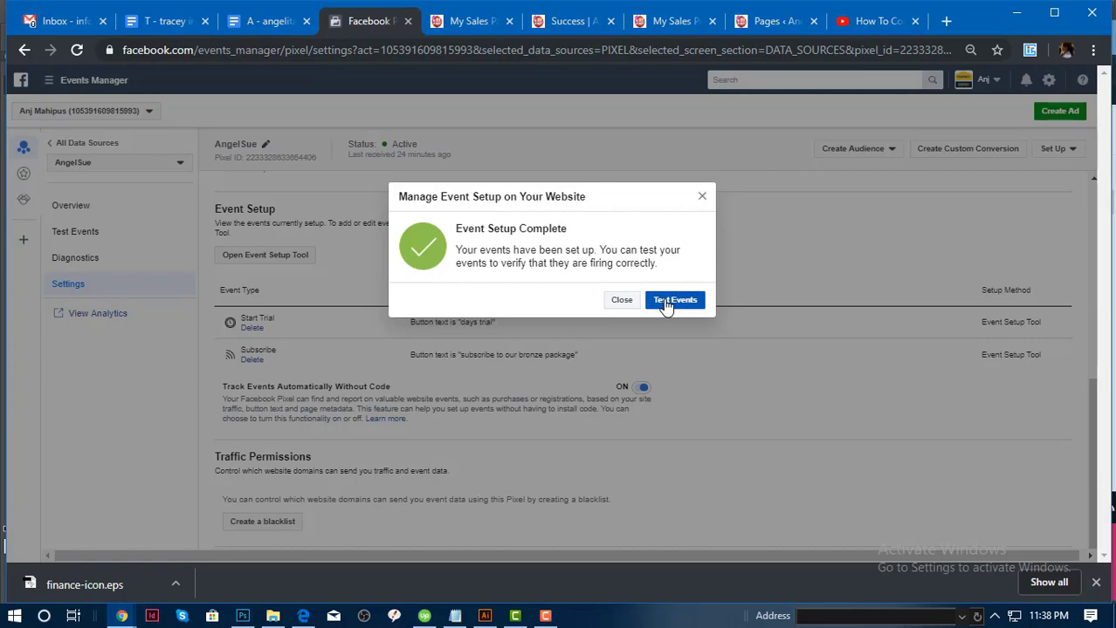
{"action": "left_click", "coordinate": [667, 301]}
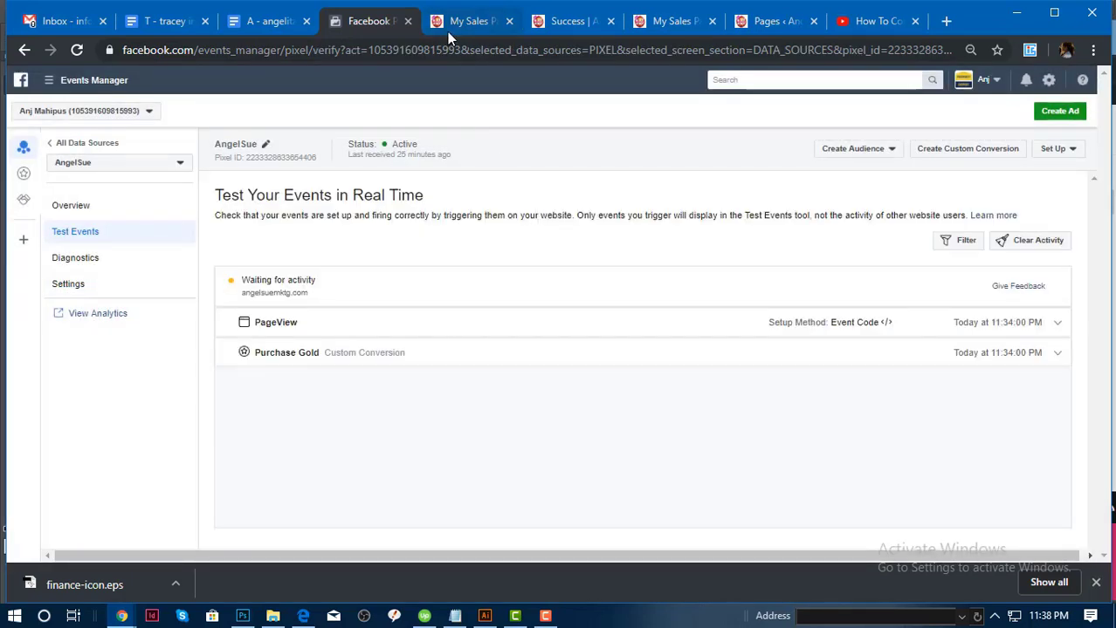
Open the copied sales page URL in an incognito window, trigger its Purchase Now button and close the window.
{"action": "left_click", "coordinate": [447, 30]}
{"action": "left_click", "coordinate": [440, 48]}
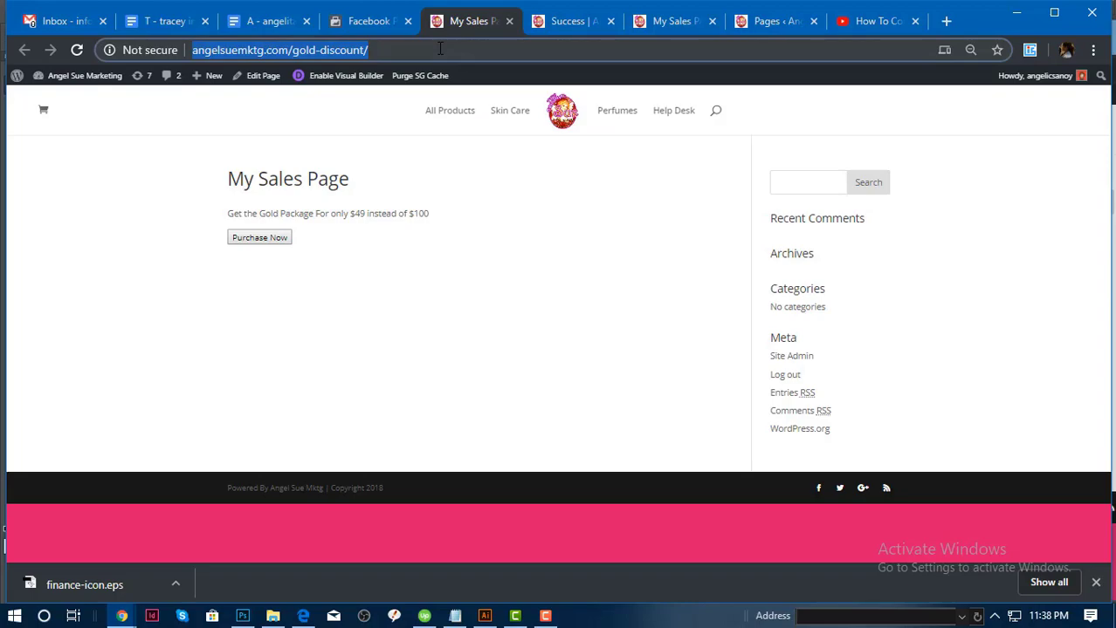
{"action": "key", "text": "ctrl+c"}
{"action": "key", "text": "ctrl+shift+n"}
{"action": "key", "text": "ctrl+v"}
{"action": "key", "text": "Return"}
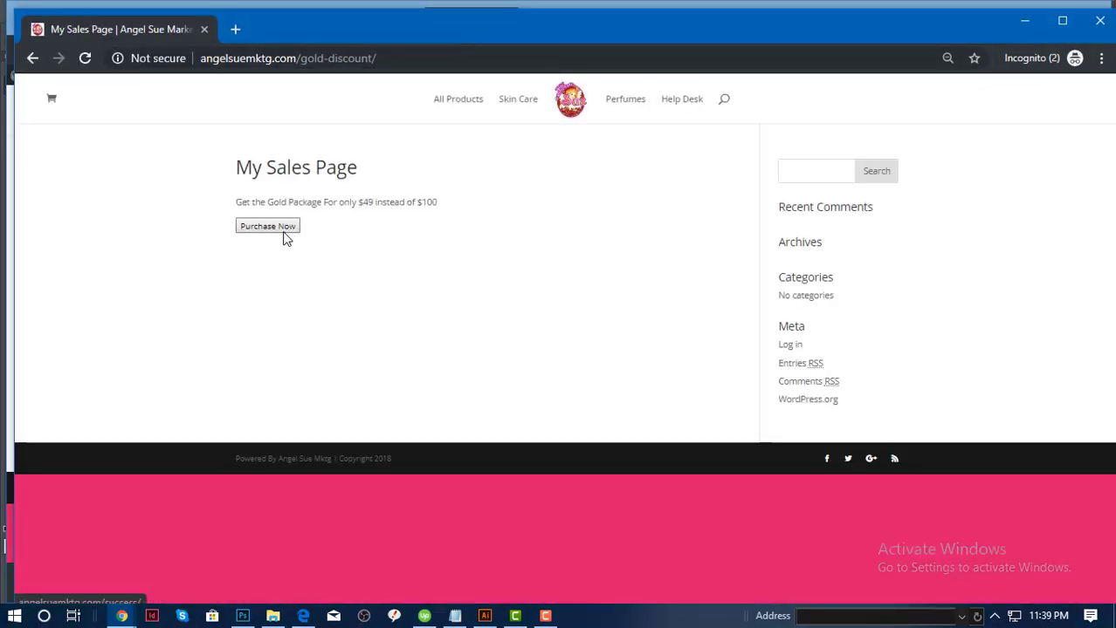
{"action": "left_click", "coordinate": [283, 232]}
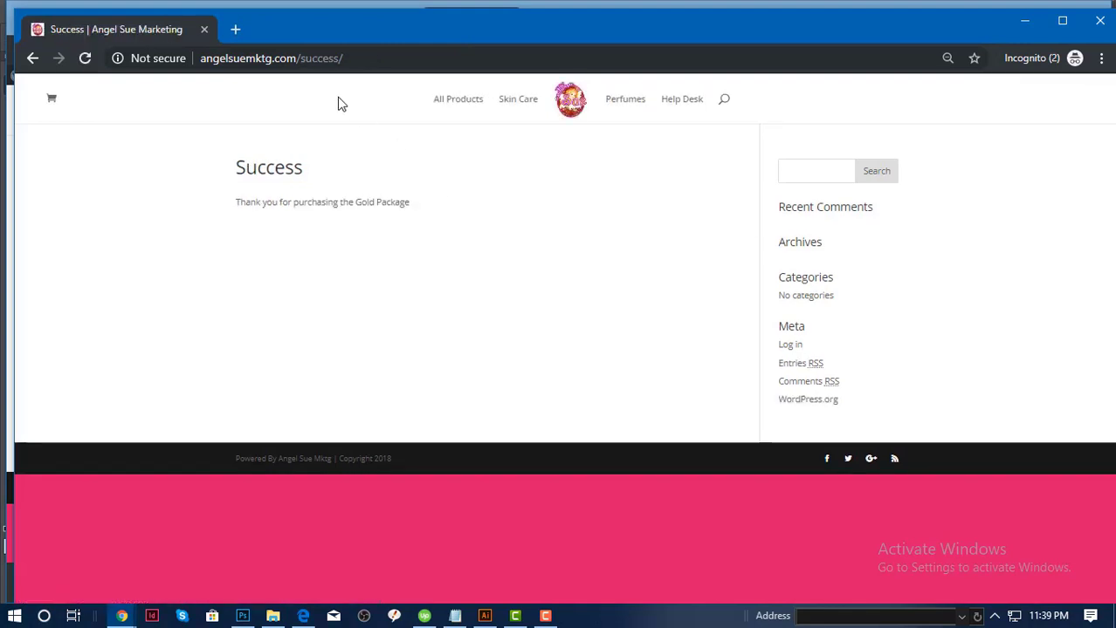
{"action": "left_click", "coordinate": [1099, 19]}
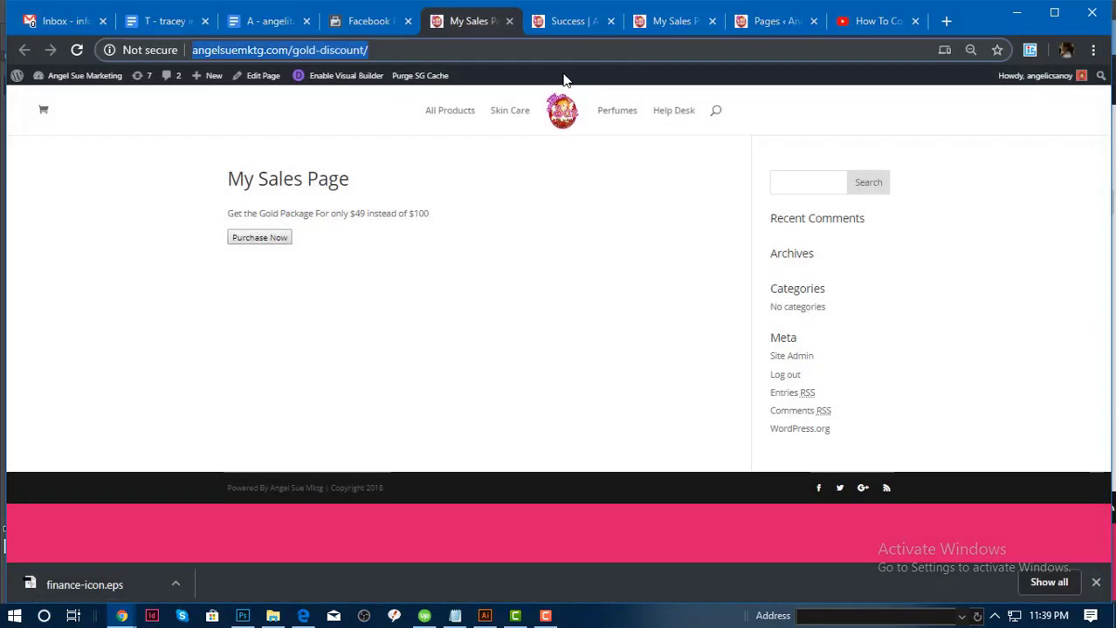
Refresh Events Manager and examine the Purchase event's status in the pixel overview.
{"action": "left_click", "coordinate": [368, 21]}
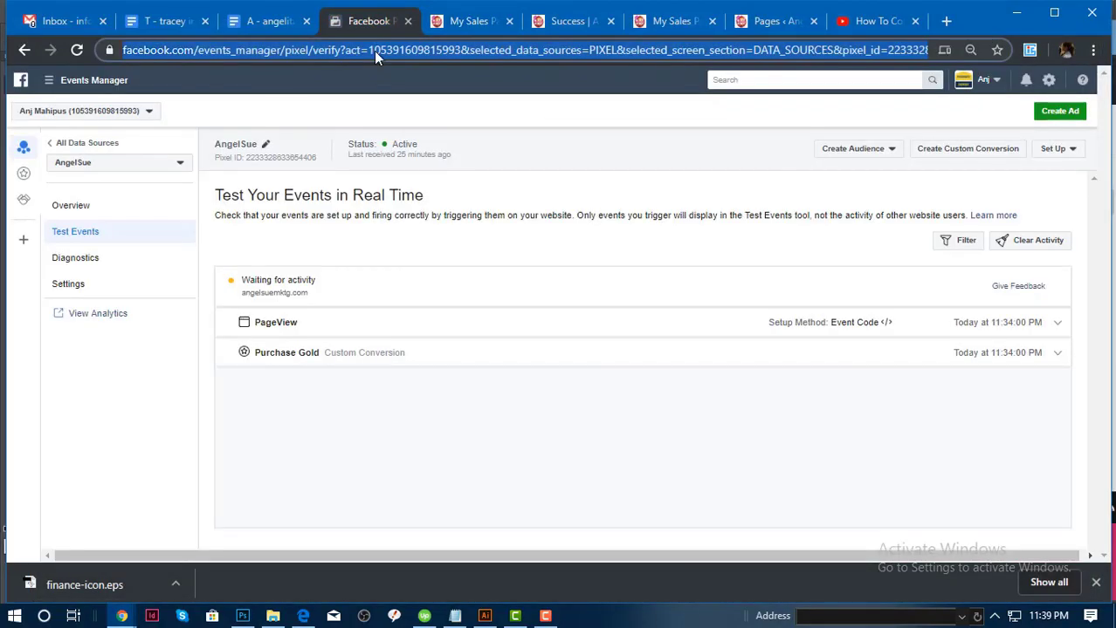
{"action": "key", "text": "F5"}
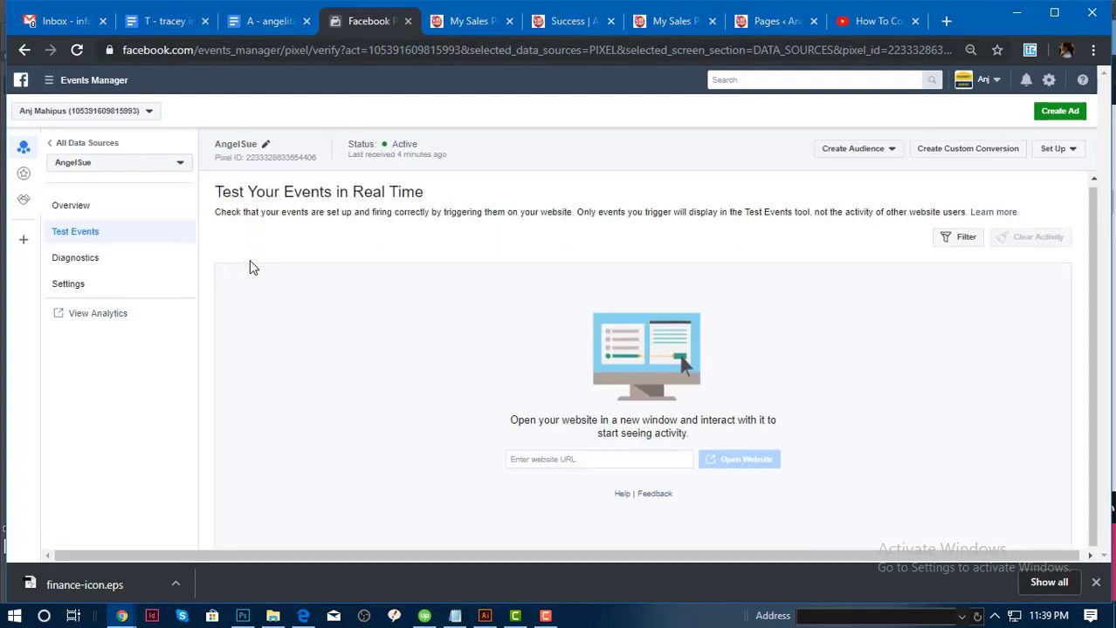
{"action": "left_click", "coordinate": [70, 205]}
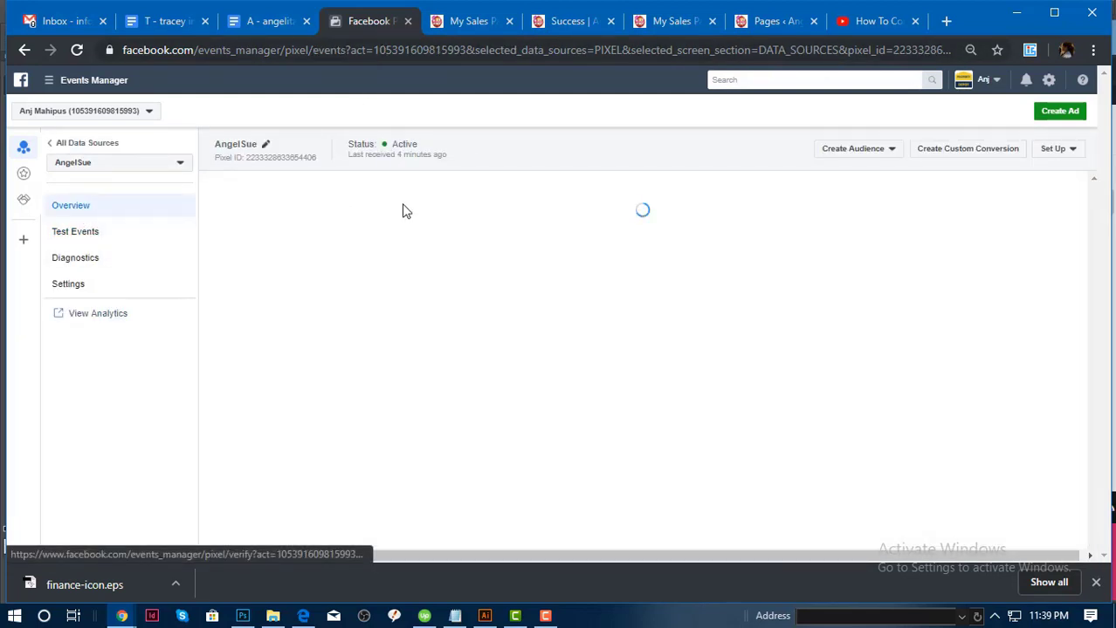
{"action": "scroll", "coordinate": [393, 262], "scroll_direction": "down", "scroll_amount": 1}
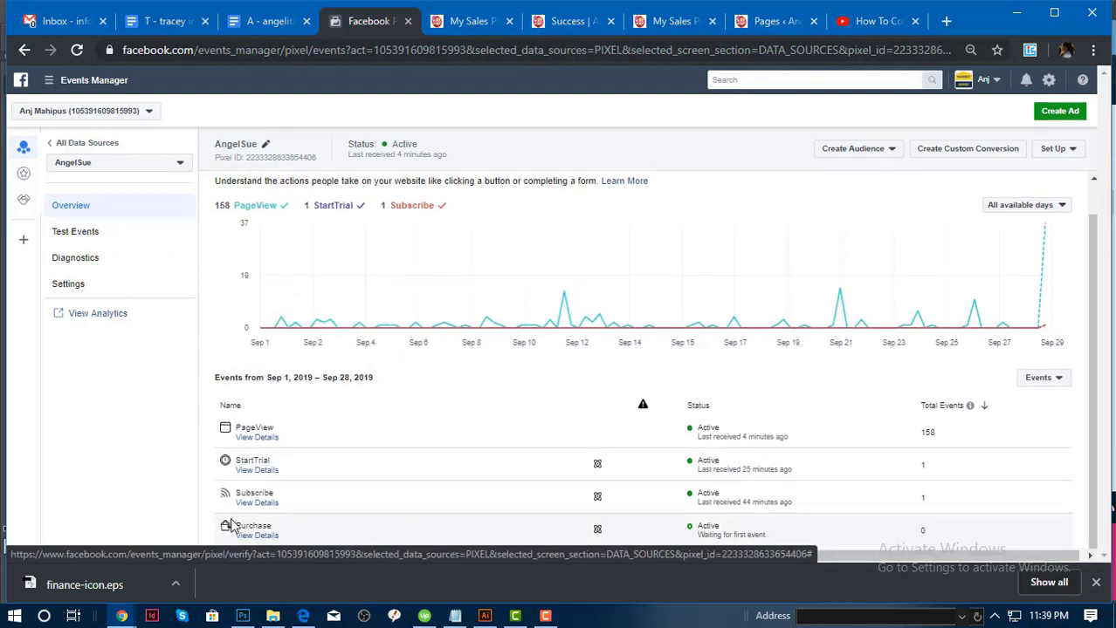
{"action": "left_click_drag", "start_coordinate": [231, 526], "coordinate": [299, 536]}
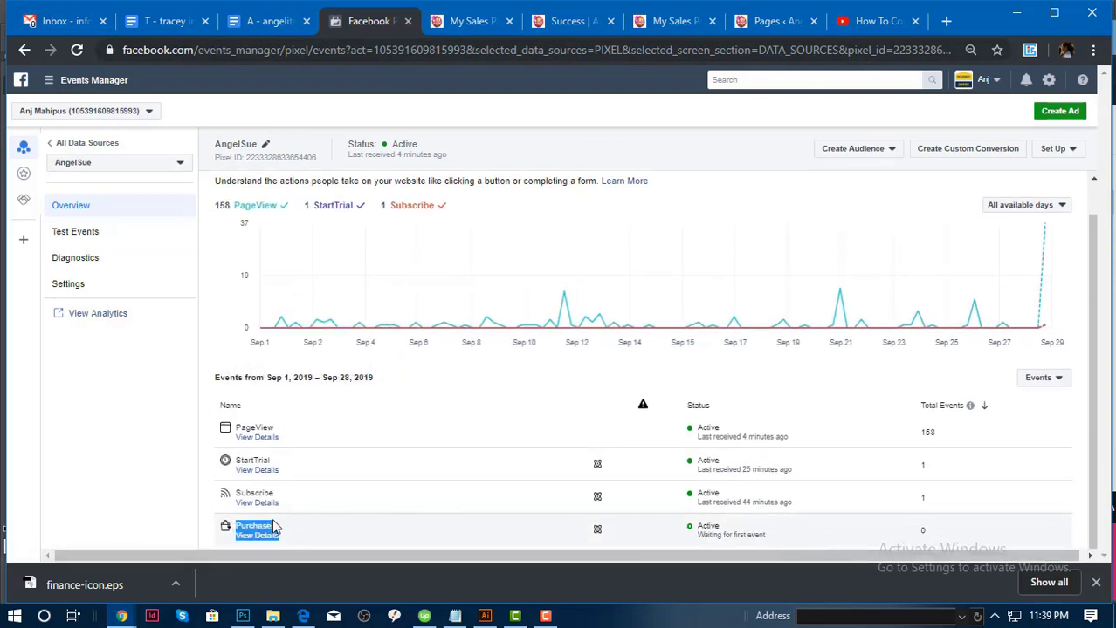
{"action": "left_click", "coordinate": [265, 525]}
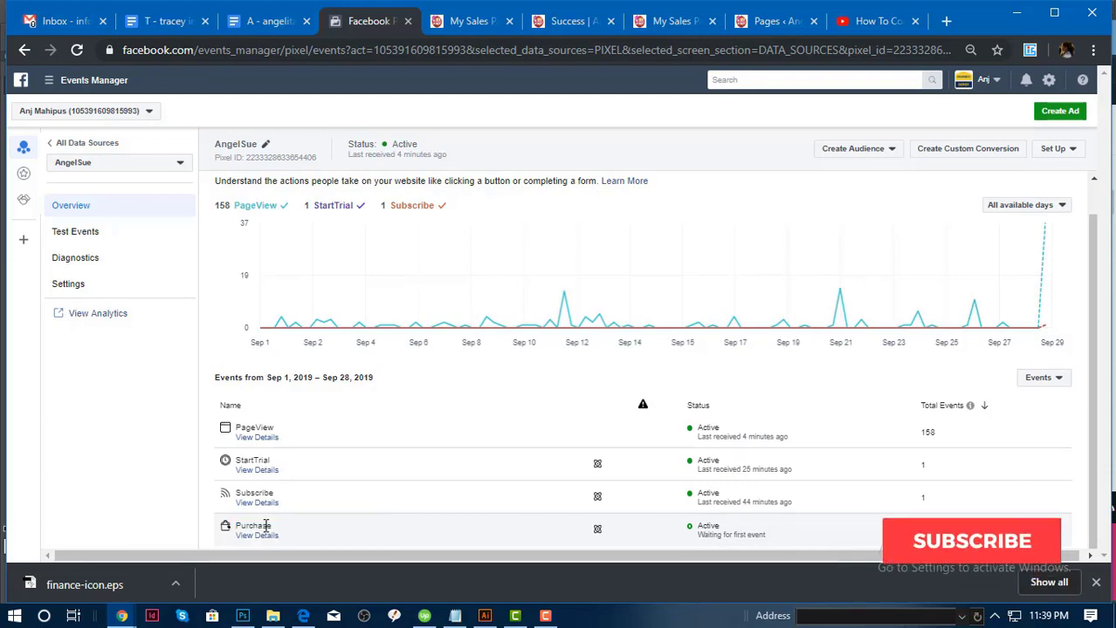